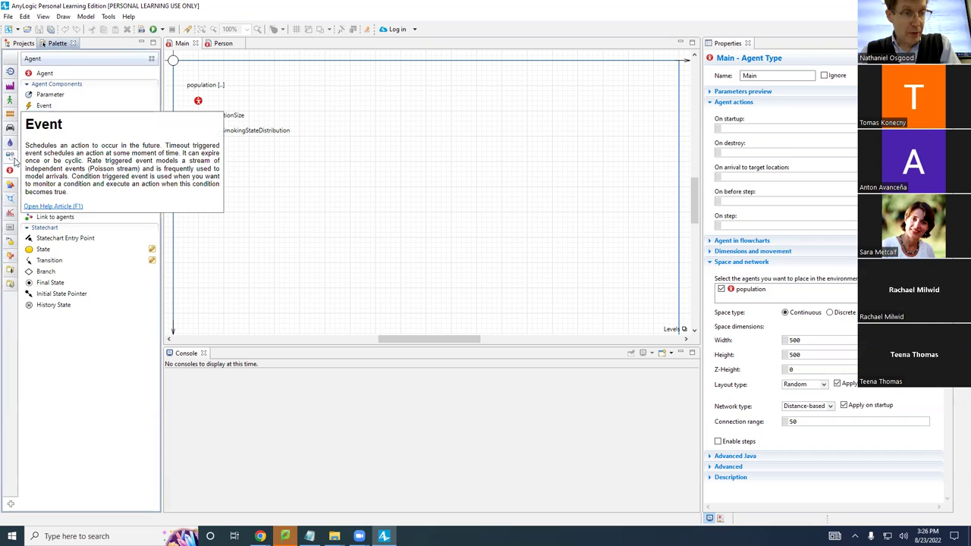
# Add an event to Main below initialSmokingStateDistribution and name it monthlyReportingEvent.
pyautogui.moveTo(43, 107); pyautogui.dragTo(201, 158)
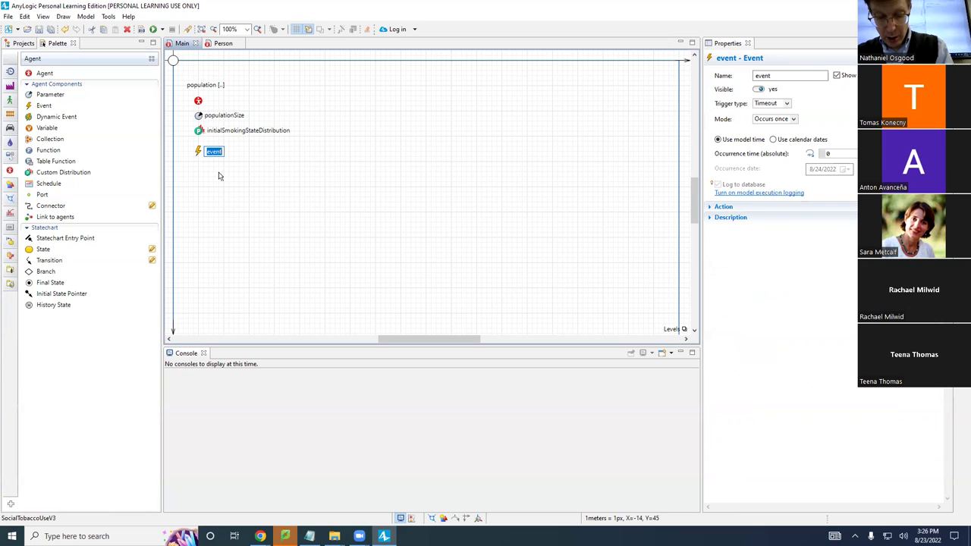
pyautogui.write('monthlyReportingEvent')
pyautogui.press('Return')
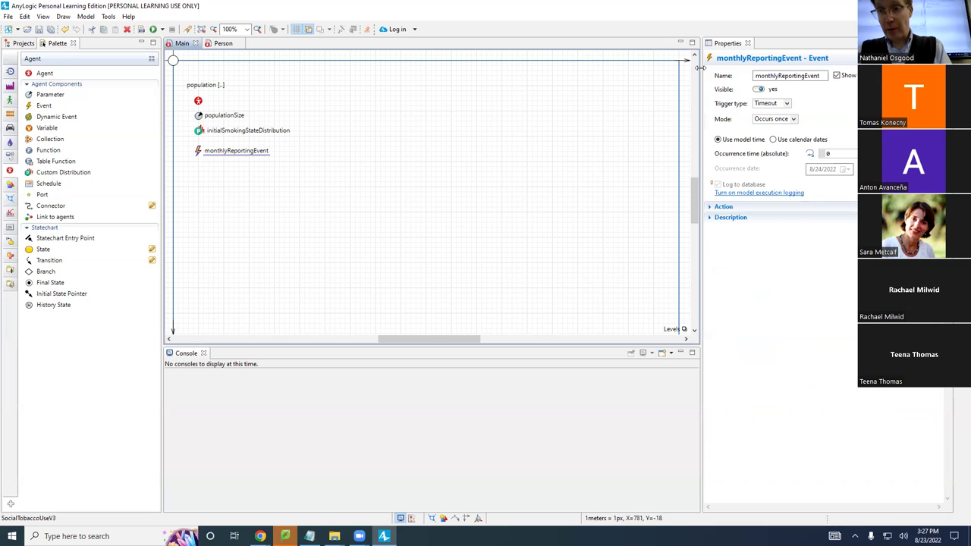
# Set monthlyReportingEvent to the Timeout trigger type with Cyclic mode and expand its action code section.
pyautogui.click(776, 107)
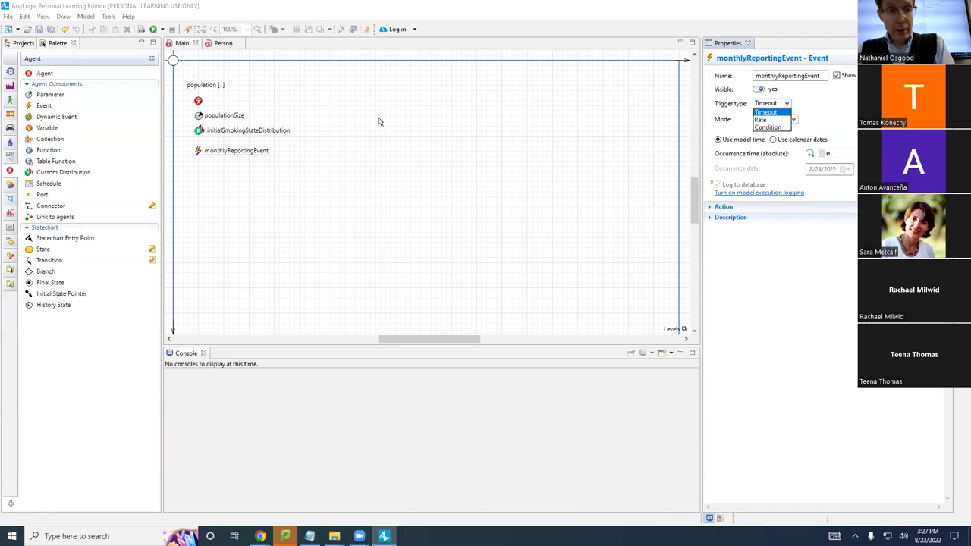
pyautogui.click(196, 155)
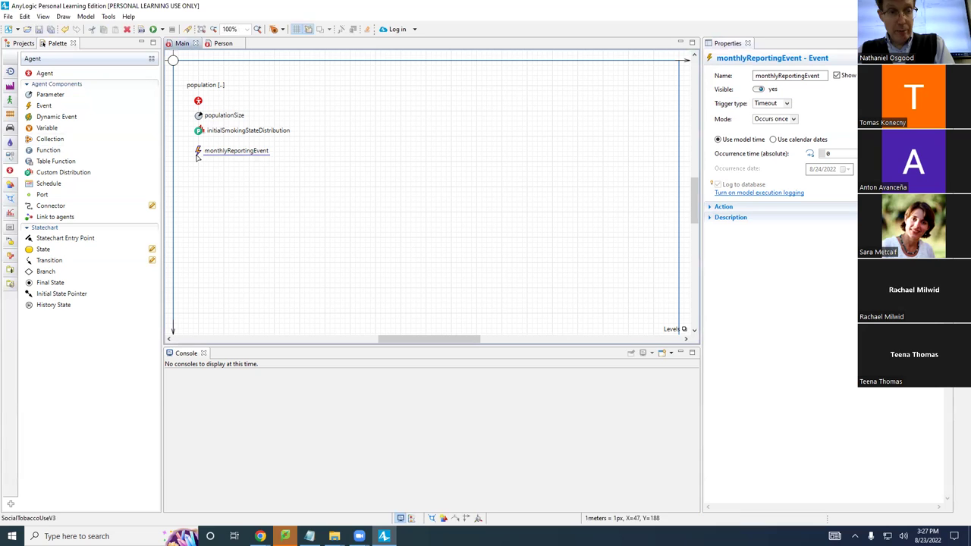
pyautogui.click(786, 104)
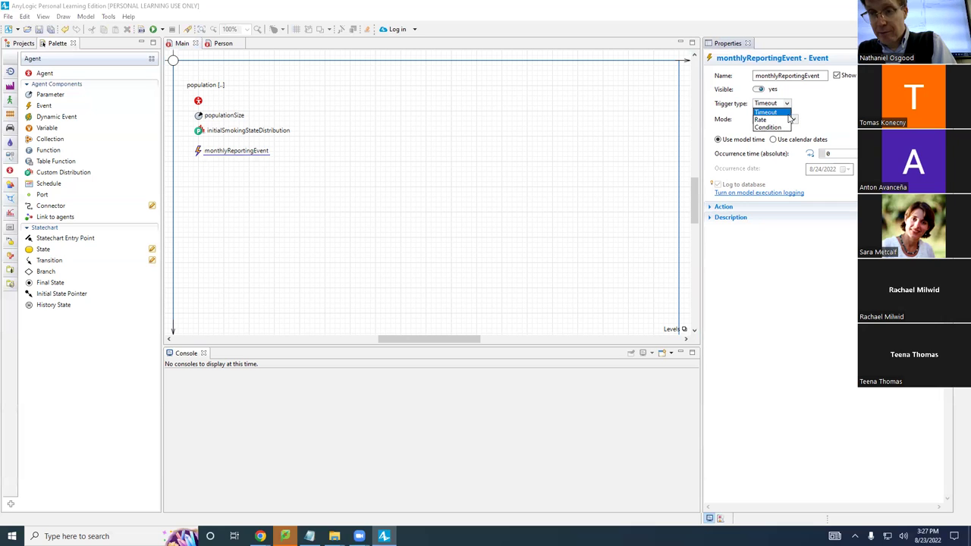
pyautogui.click(792, 119)
pyautogui.click(793, 119)
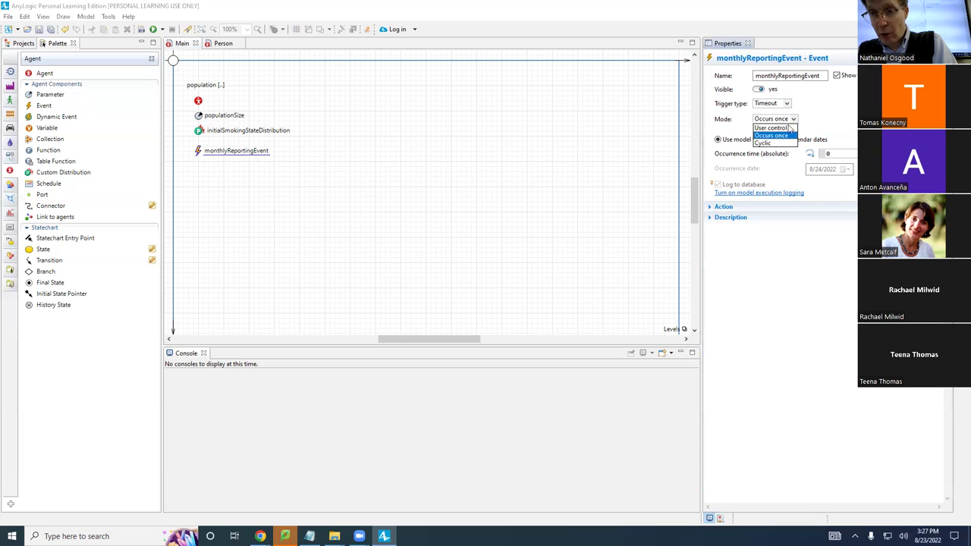
pyautogui.click(777, 144)
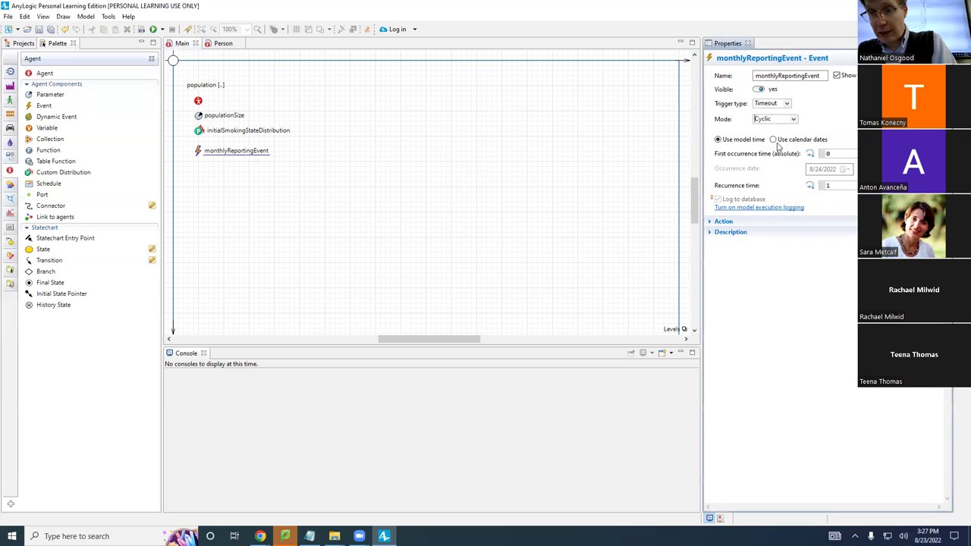
pyautogui.click(785, 107)
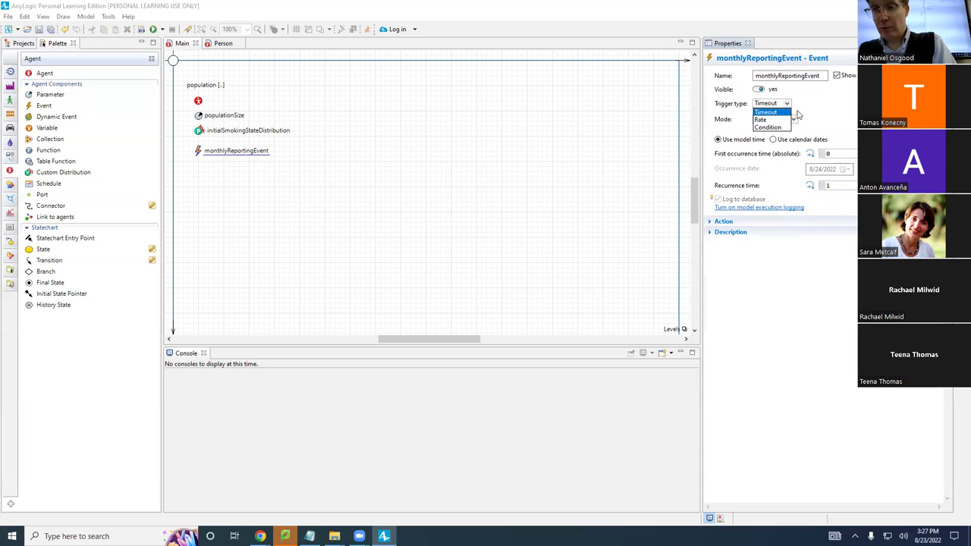
pyautogui.click(774, 113)
pyautogui.click(830, 154)
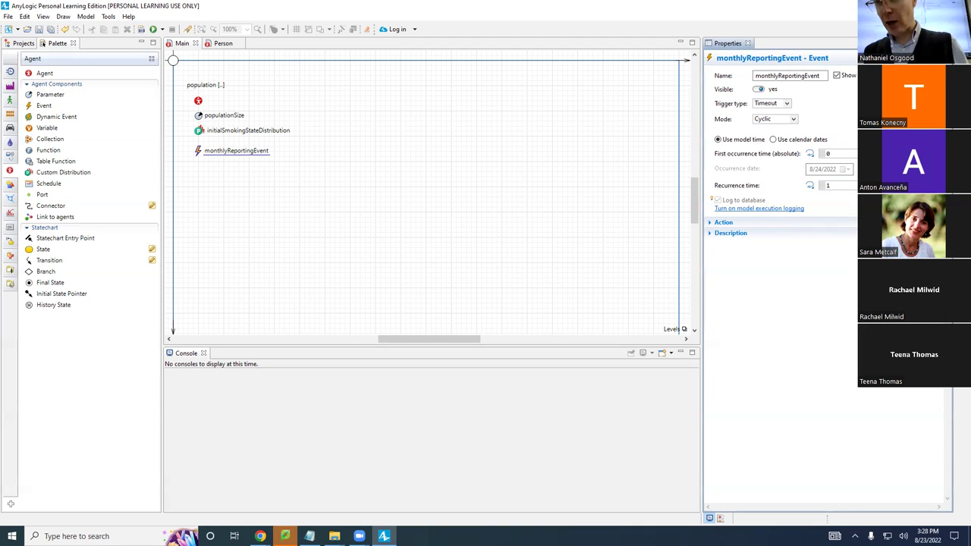
pyautogui.click(723, 223)
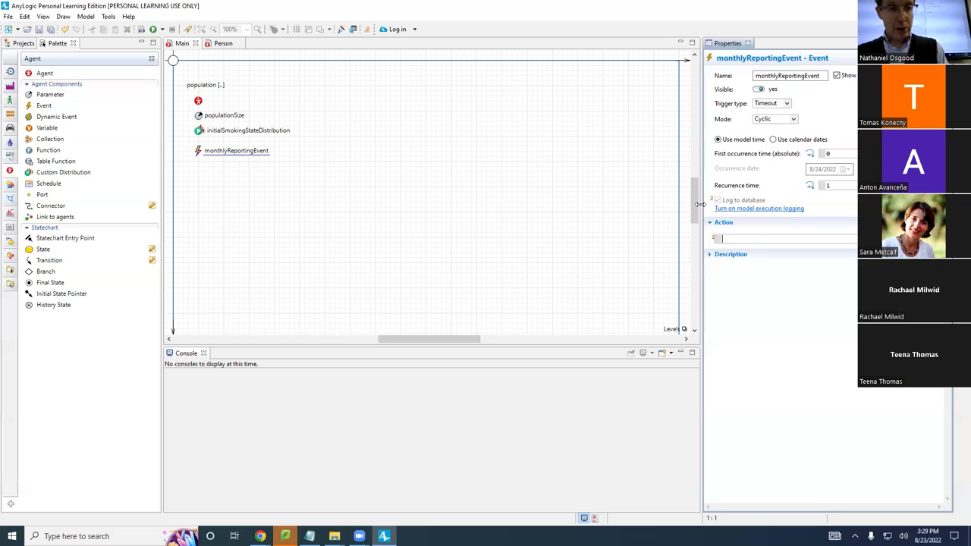
# Add a statistic to the population agent and name it smokingPrevalentCaseCount.
pyautogui.click(198, 102)
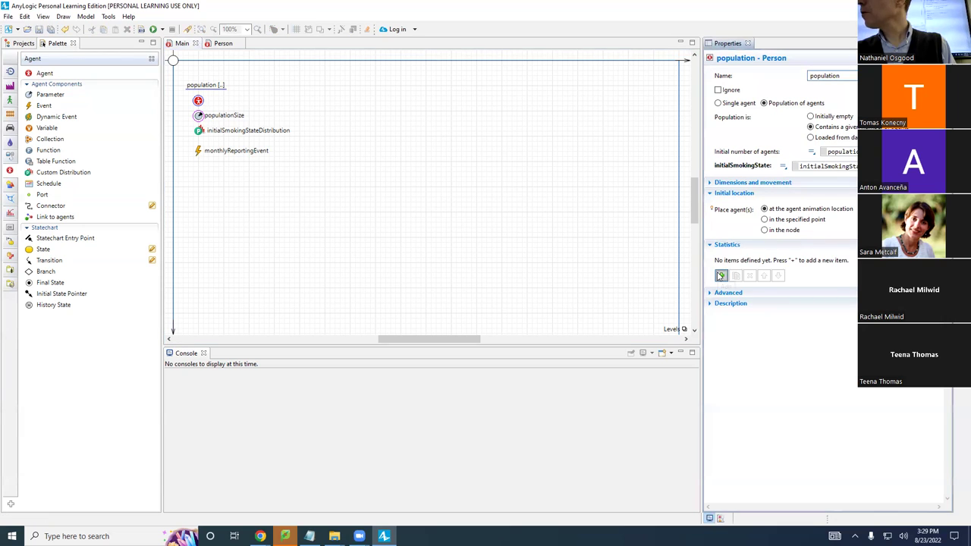
pyautogui.click(721, 276)
pyautogui.doubleClick(796, 265)
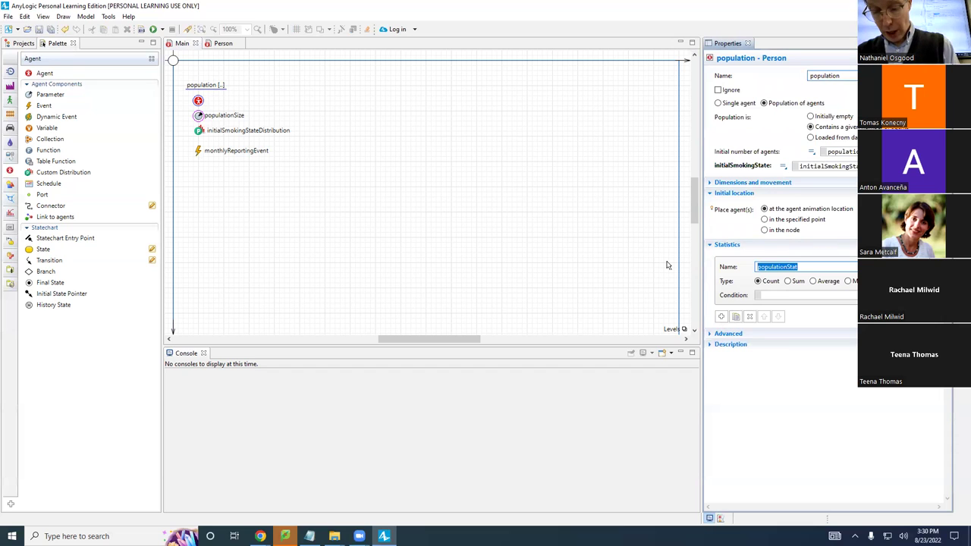
pyautogui.write('sm')
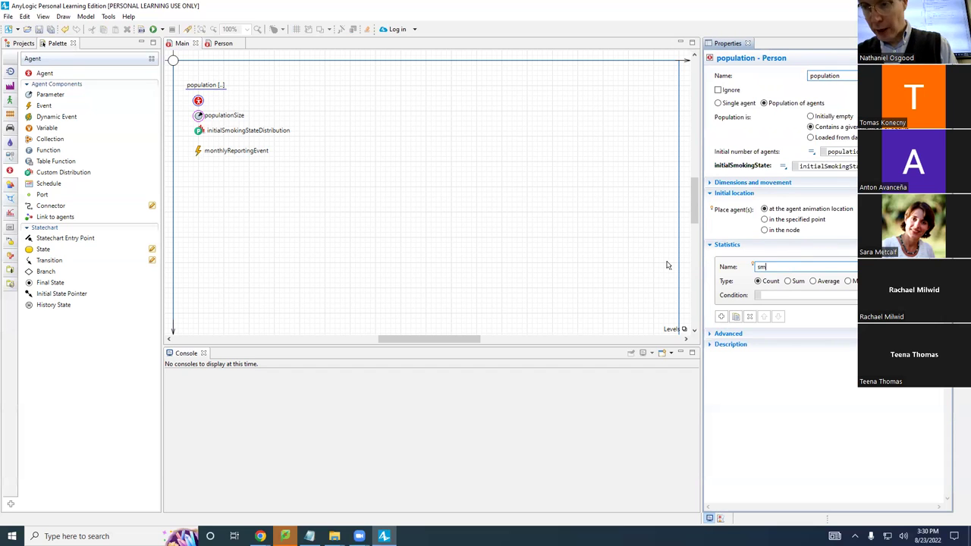
pyautogui.write('okingPre')
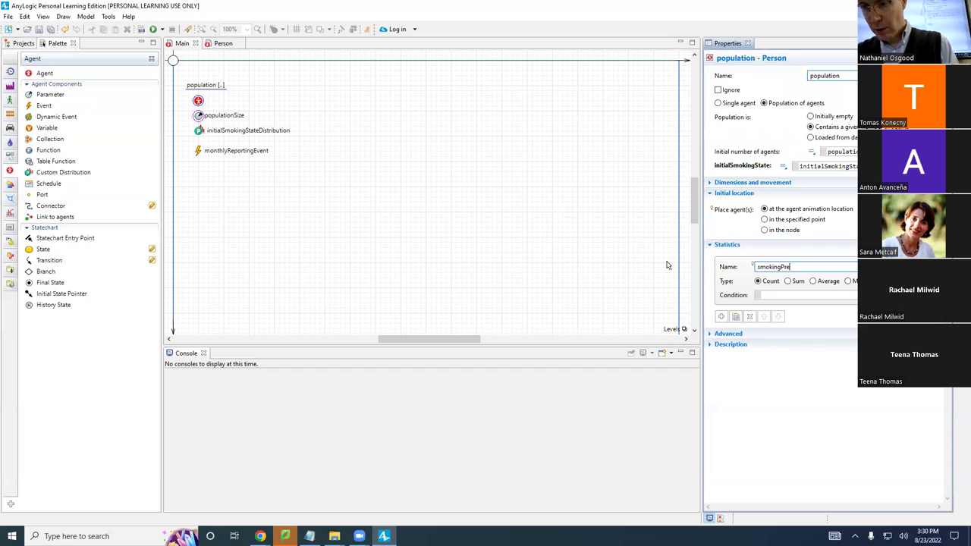
pyautogui.write('va')
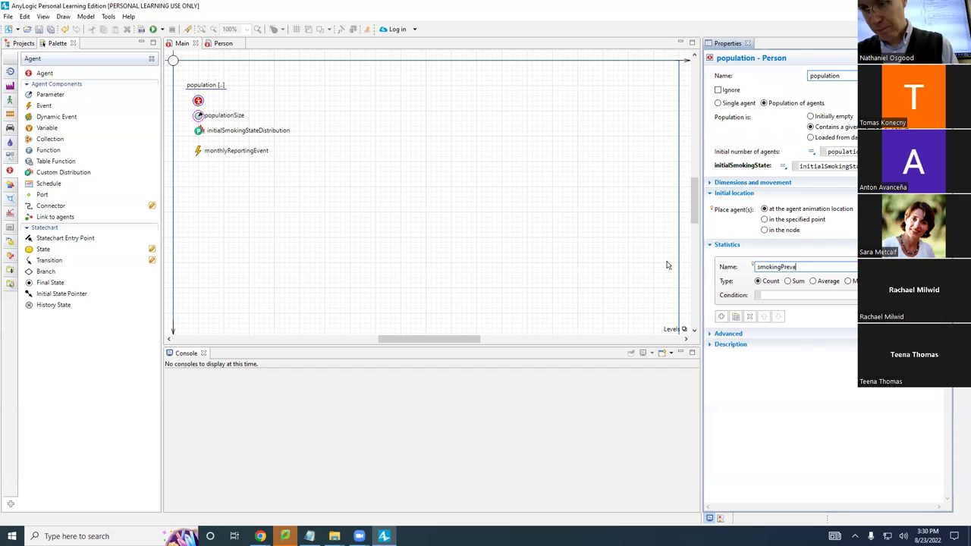
pyautogui.write('lentCaseCount')
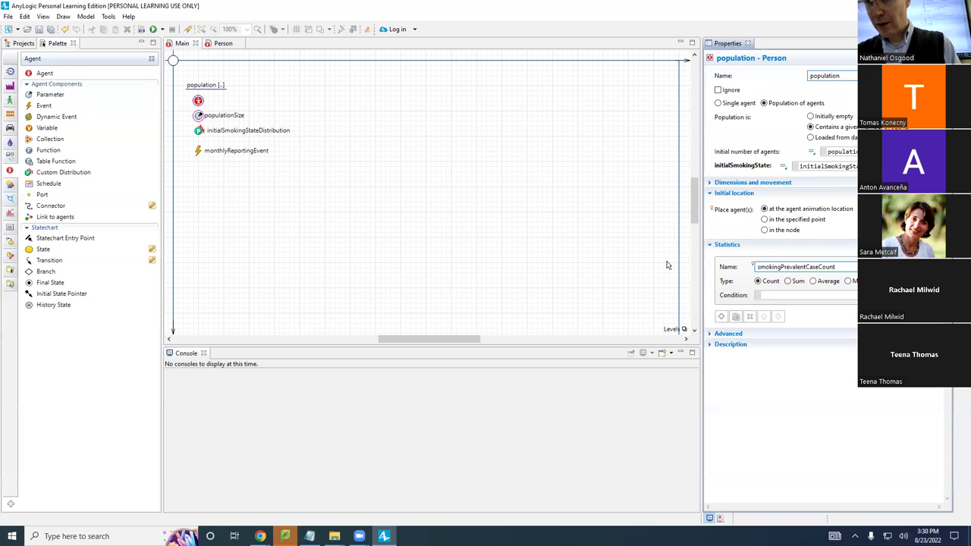
# Rename the population's statistic as countCurrentSmokers.
pyautogui.hotkey('ctrl', 'a')
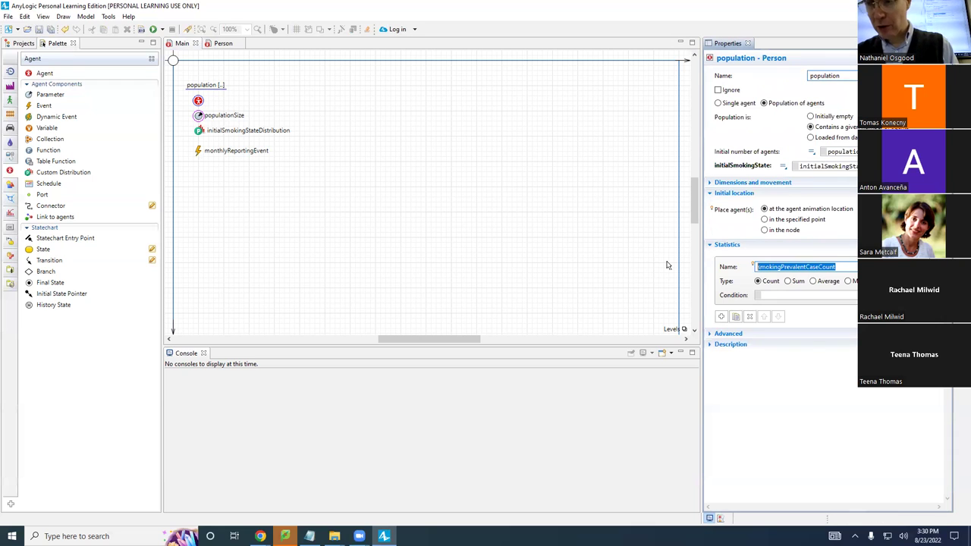
pyautogui.write('countSmo')
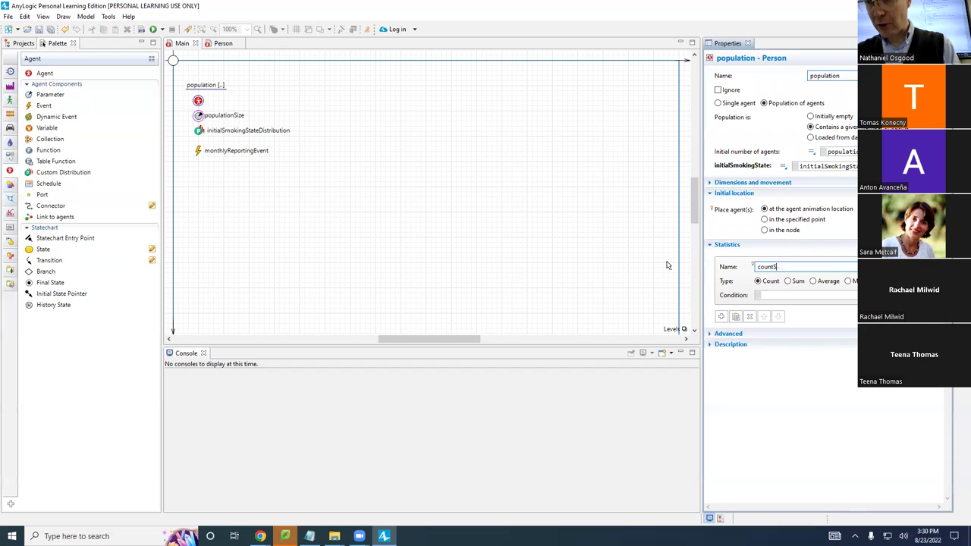
pyautogui.press('BackSpace')
pyautogui.press('BackSpace')
pyautogui.press('BackSpace')
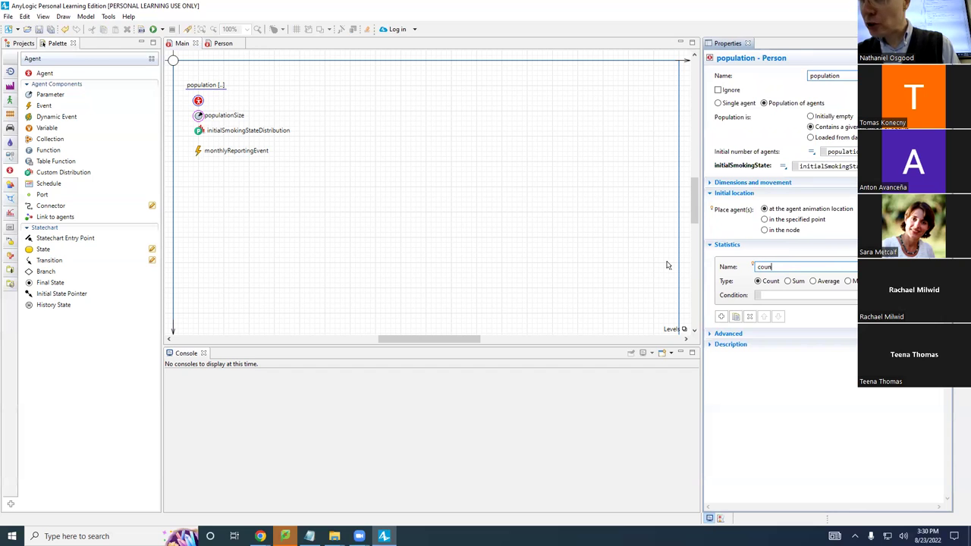
pyautogui.write('Current')
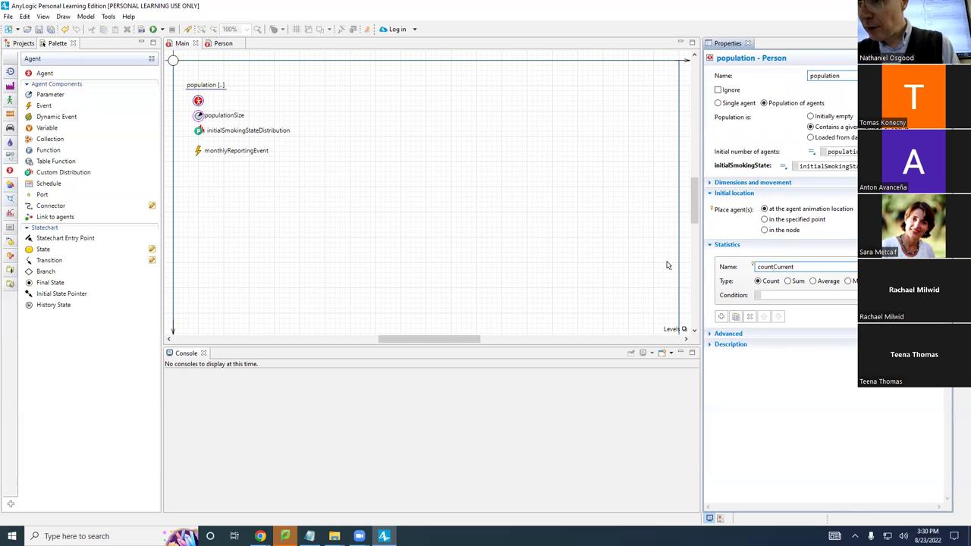
pyautogui.write('Smokers')
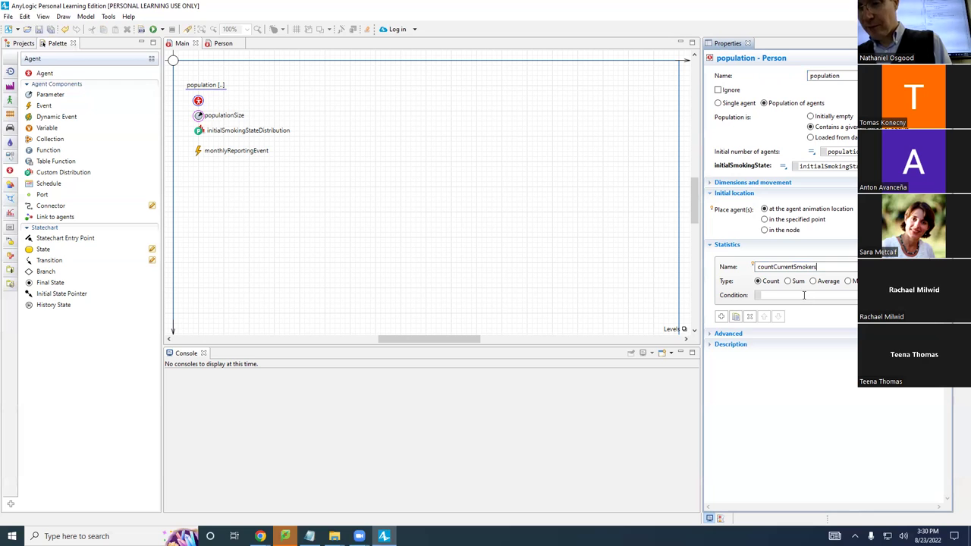
# Enter item.isStateActive() as the condition of the countCurrentSmokers statistic, leaving its argument empty.
pyautogui.click(804, 295)
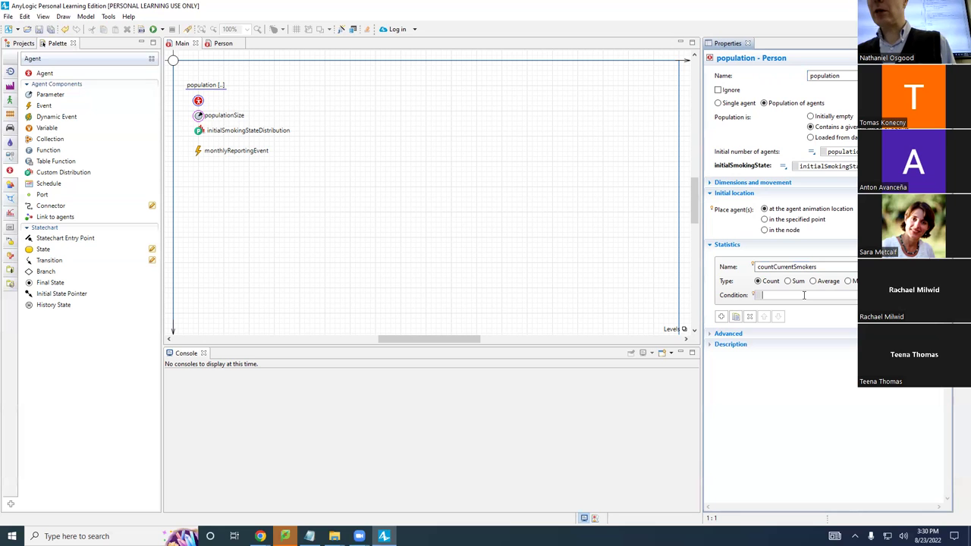
pyautogui.click(762, 297)
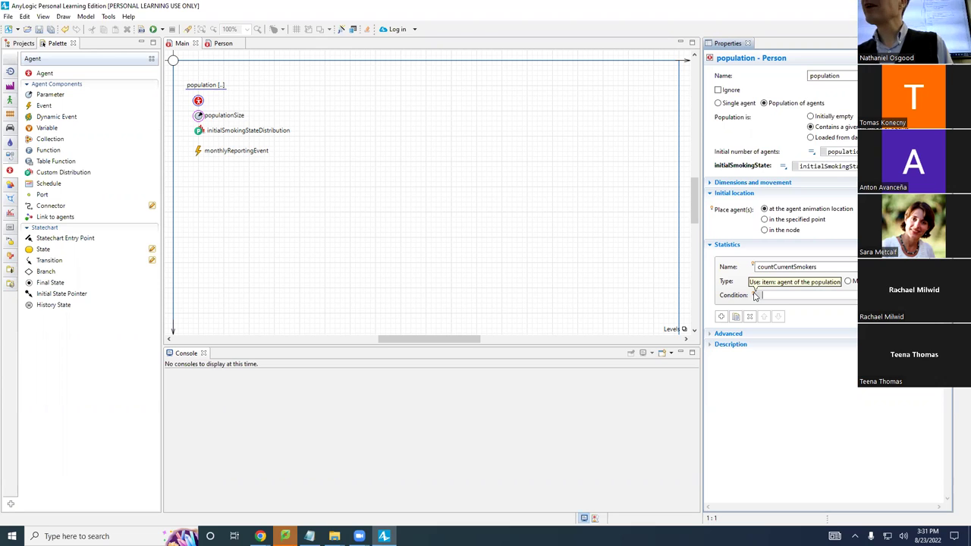
pyautogui.write('item.')
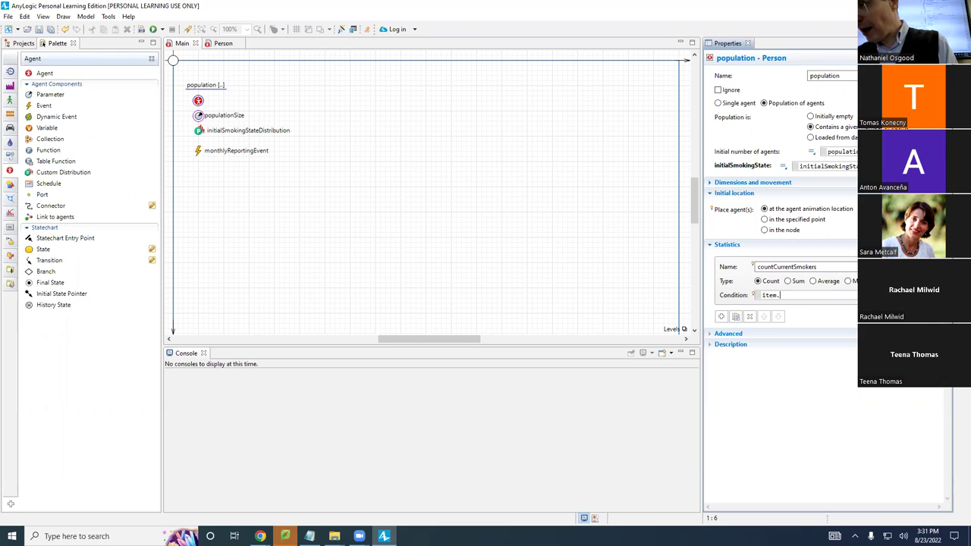
pyautogui.hotkey('alt', 'Tab')
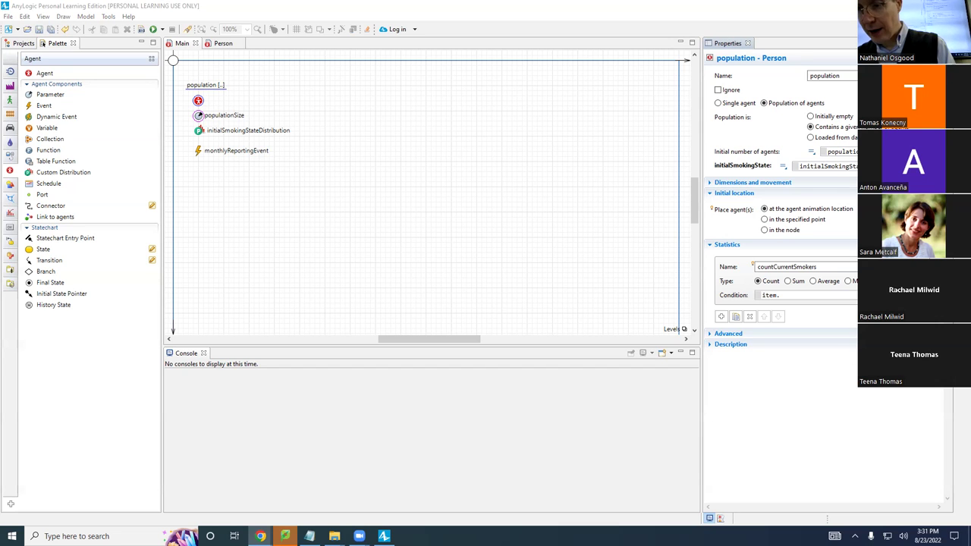
pyautogui.click(781, 294)
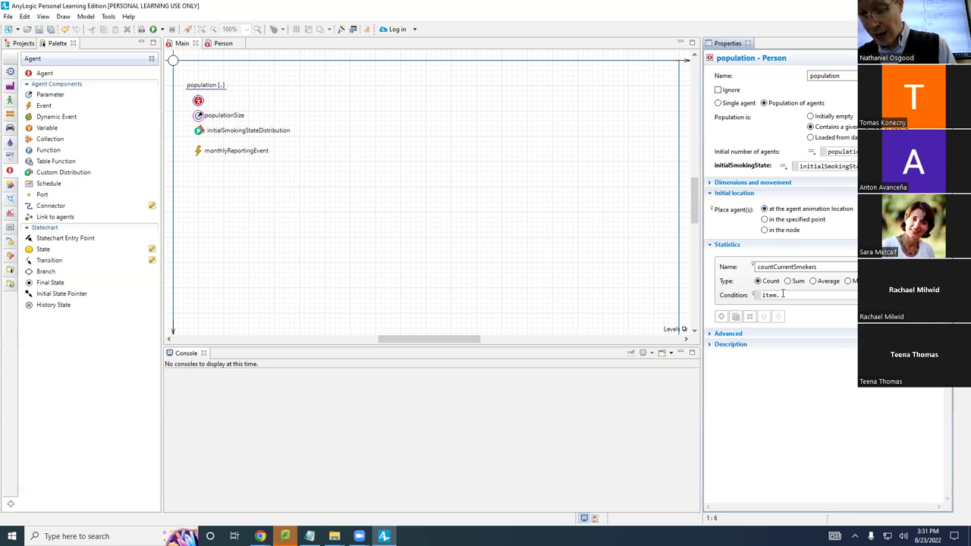
pyautogui.write('isStateAc')
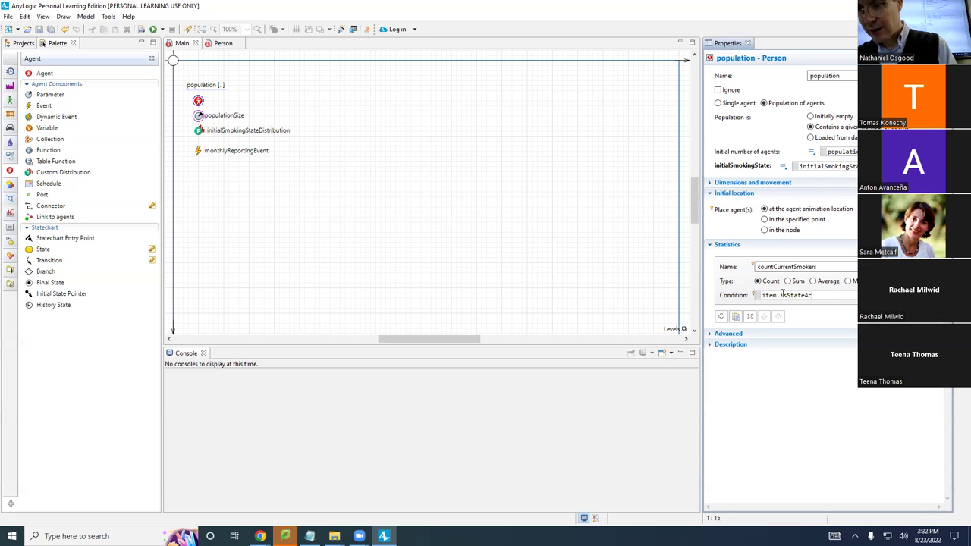
pyautogui.write('tive(')
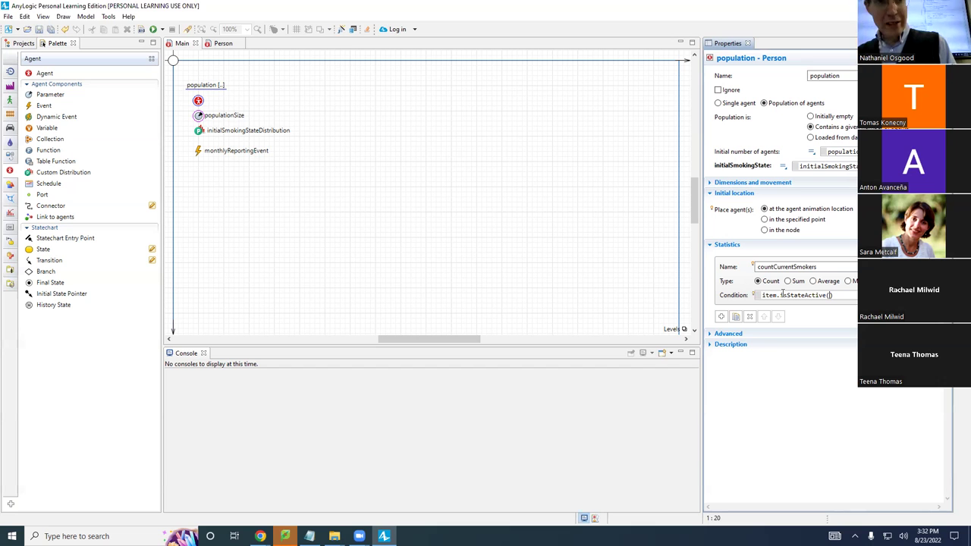
# Check the smoking state's name in Person, complete the countCurrentSmokers condition as item.isStateActive(CurrentSmoker), and save the model.
pyautogui.click(223, 43)
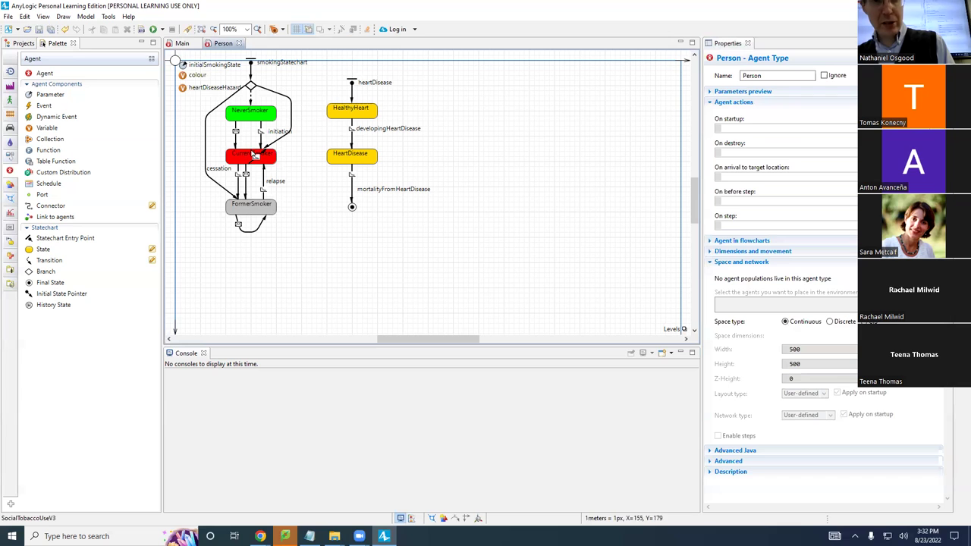
pyautogui.click(186, 45)
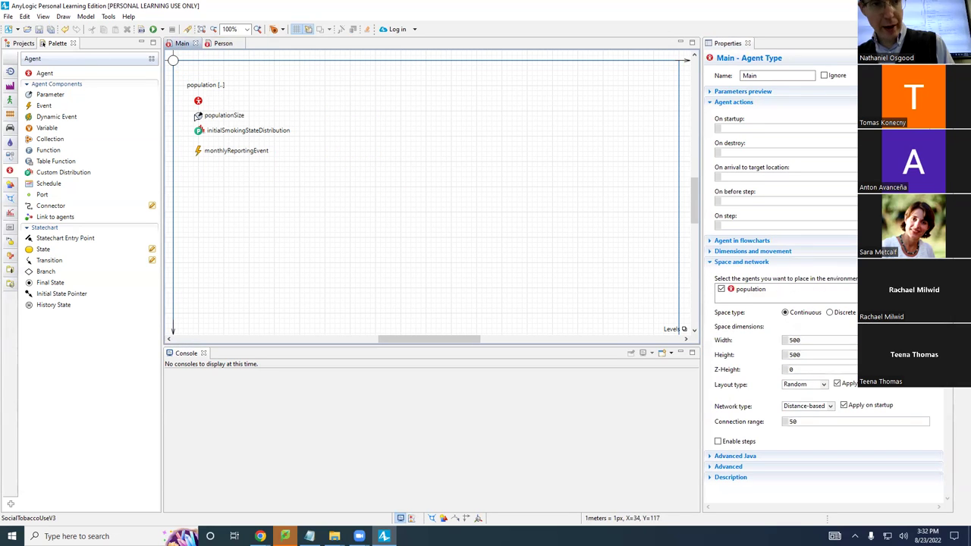
pyautogui.click(198, 100)
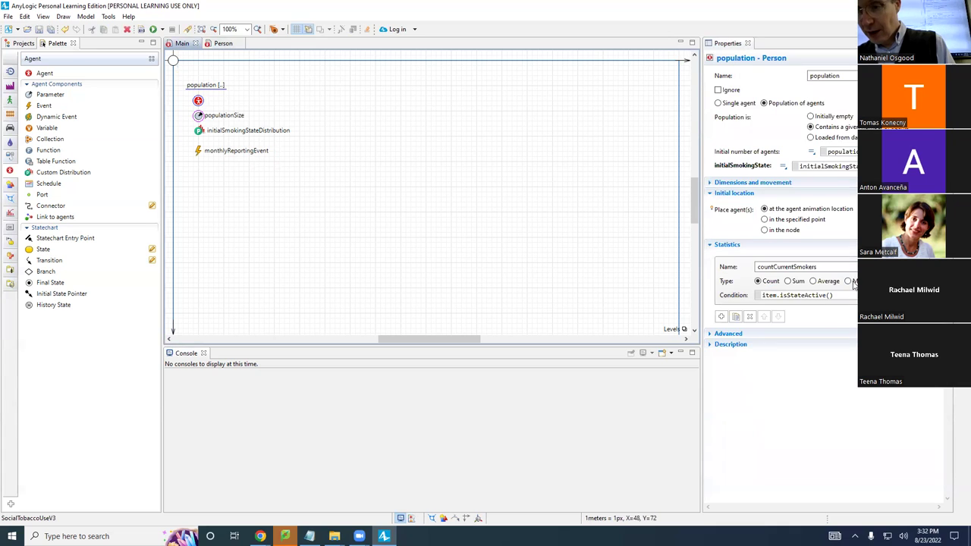
pyautogui.click(828, 295)
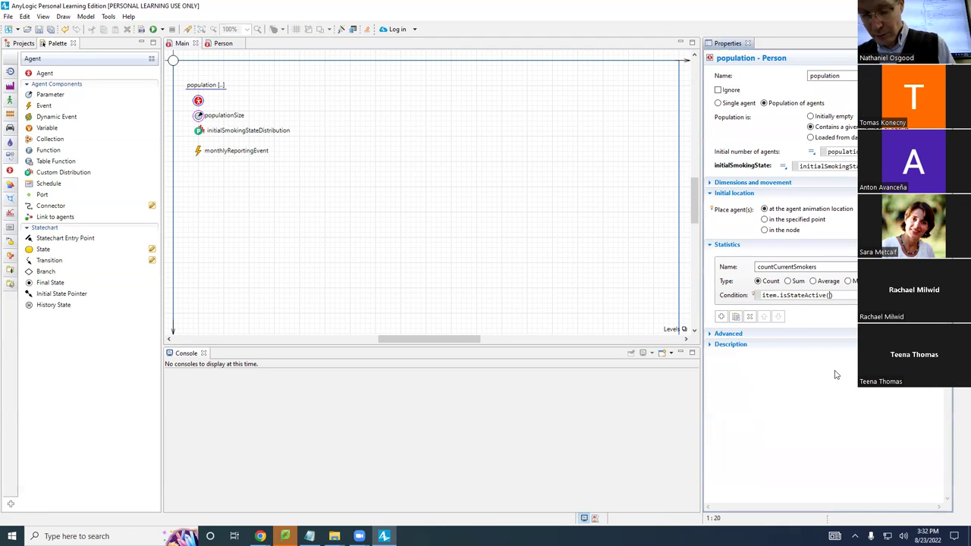
pyautogui.write('Curre')
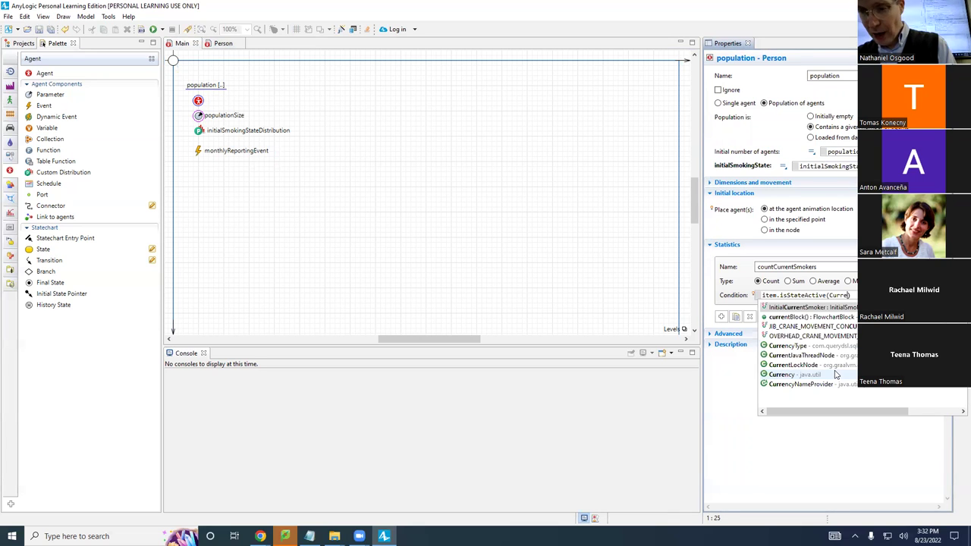
pyautogui.write('ntS')
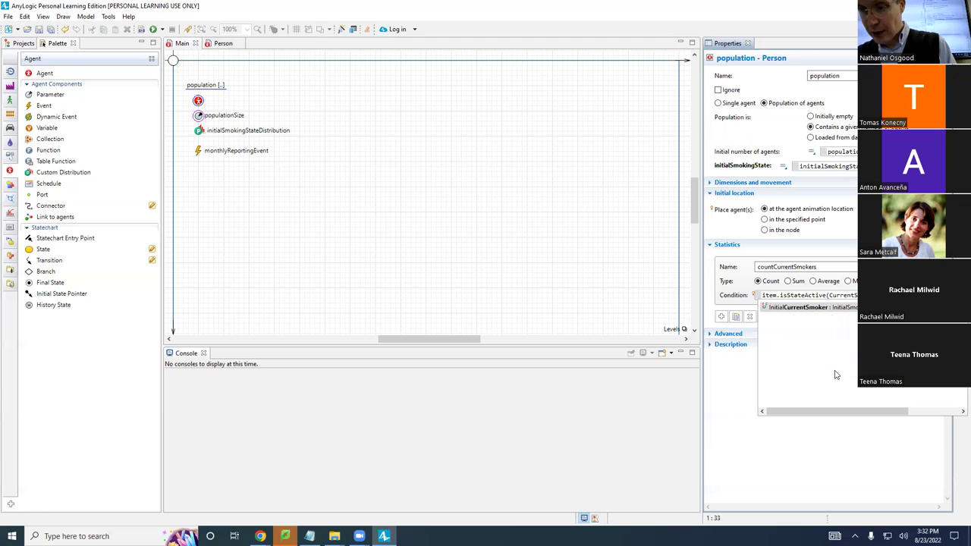
pyautogui.write('moker)')
pyautogui.hotkey('ctrl', 's')
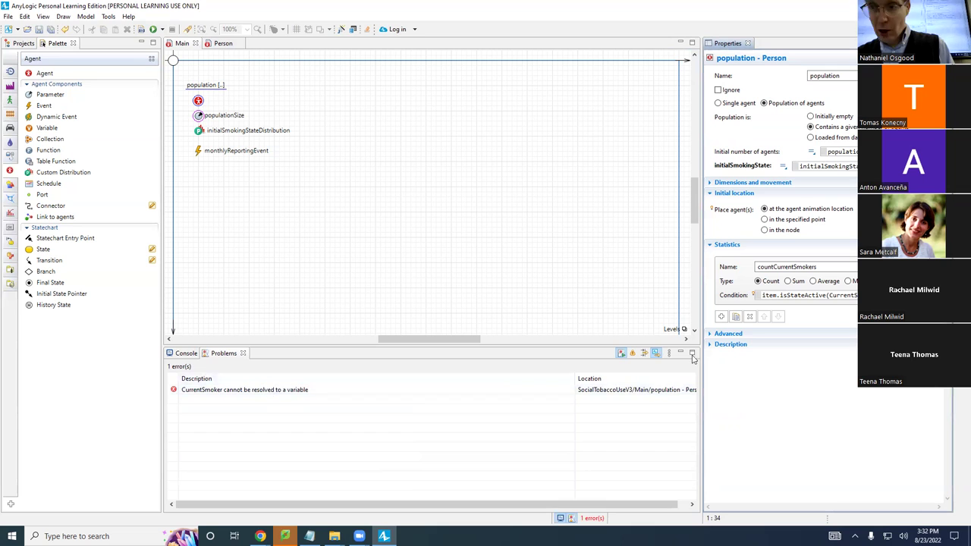
# Qualify the state as Person.CurrentSmoker in the countCurrentSmokers condition and build the model.
pyautogui.click(830, 295)
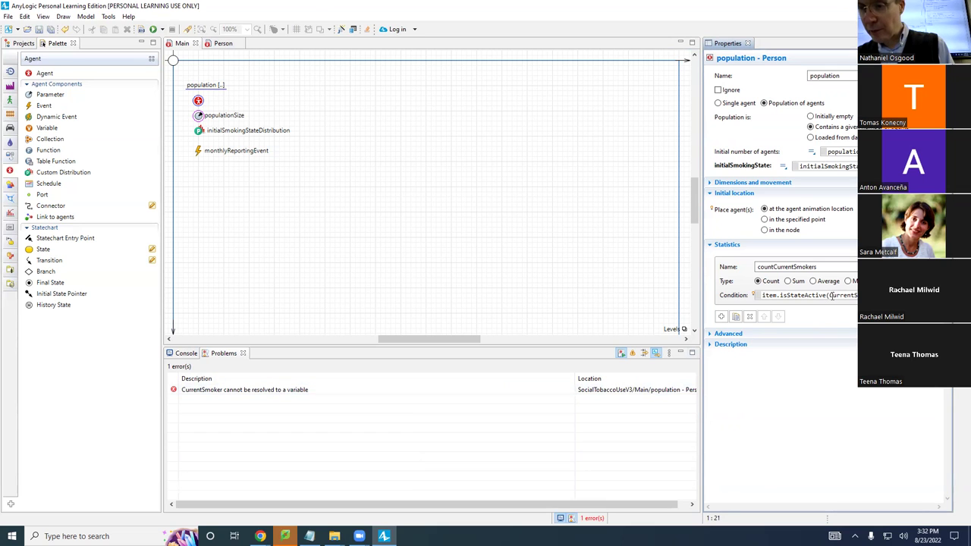
pyautogui.press('Left')
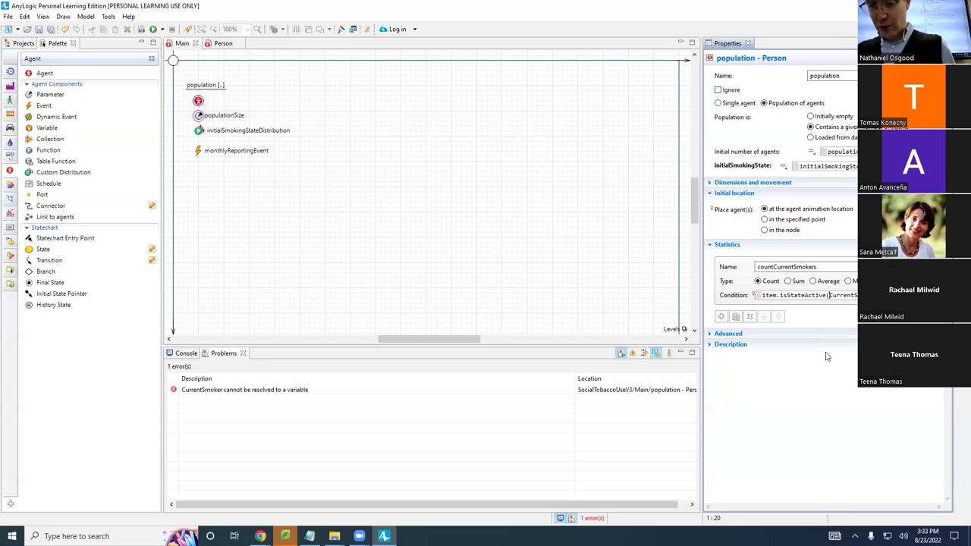
pyautogui.write('Person.')
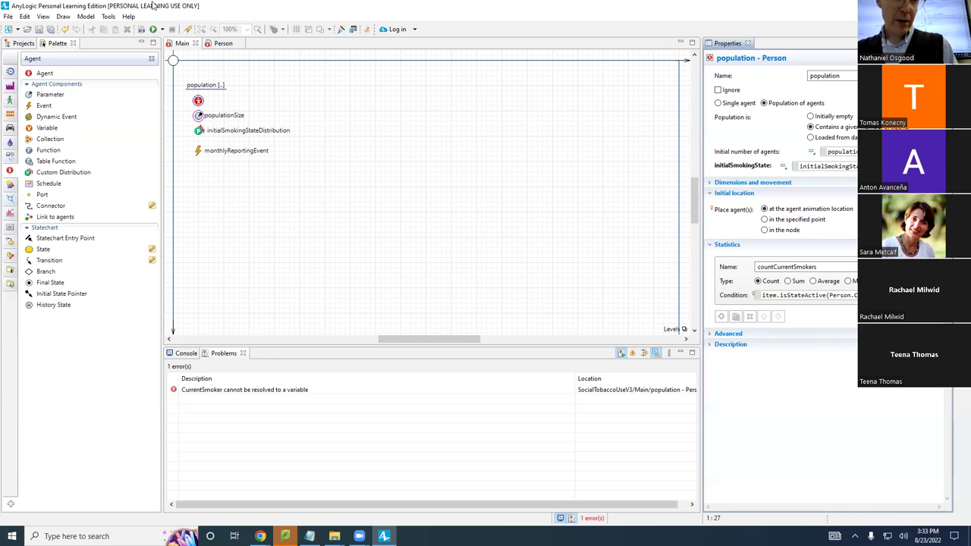
pyautogui.click(140, 29)
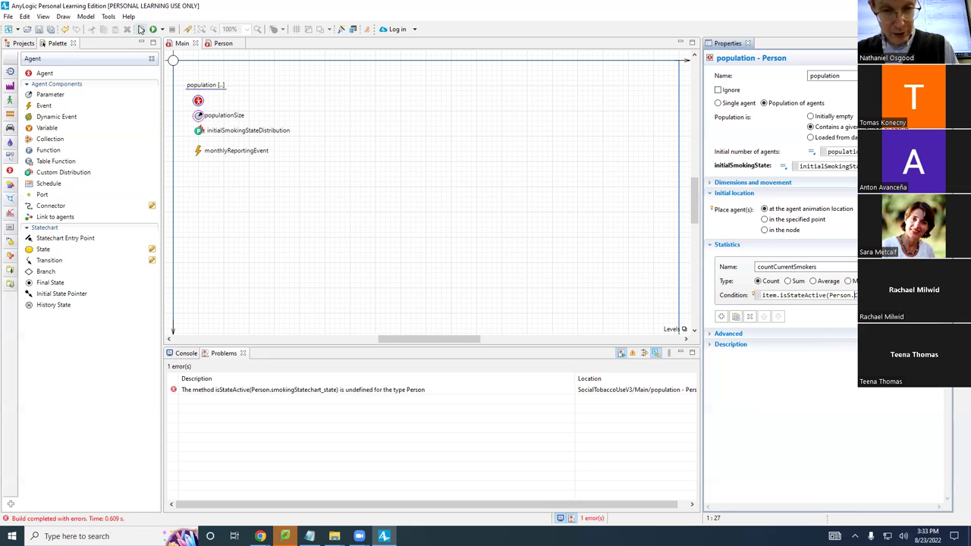
# Replace isStateActive with inState in the countCurrentSmokers condition and rebuild the model.
pyautogui.hotkey('ctrl', 'v')
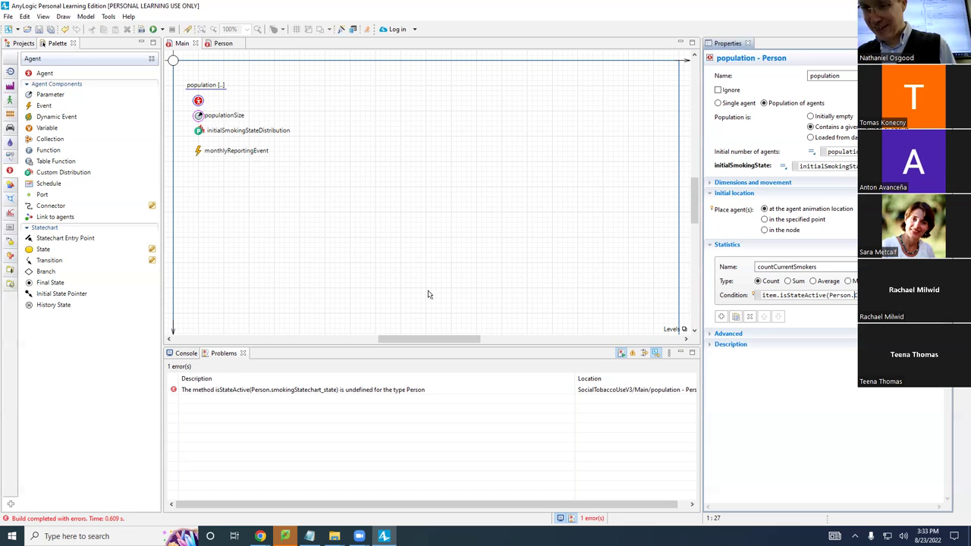
pyautogui.press('Left')
pyautogui.press('Left')
pyautogui.press('Left')
pyautogui.press('Left')
pyautogui.press('Left')
pyautogui.press('Left')
pyautogui.press('Left')
pyautogui.hotkey('ctrl', 'Left')
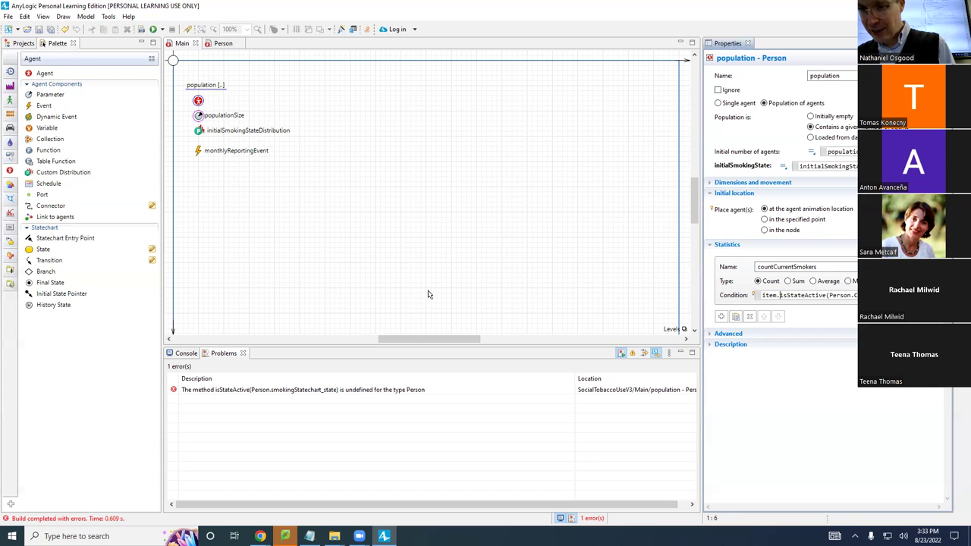
pyautogui.hotkey('ctrl', 'shift', 'Right')
pyautogui.write('inState')
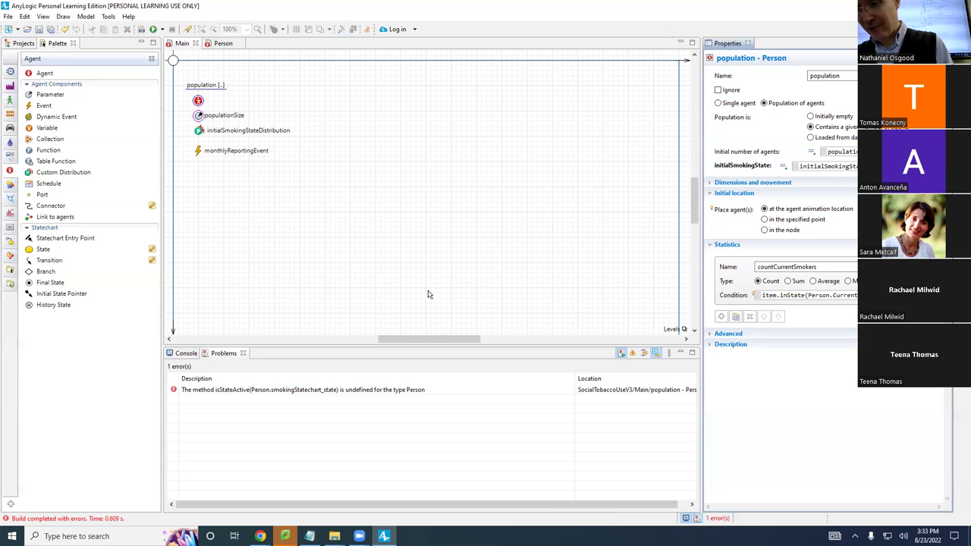
pyautogui.click(142, 29)
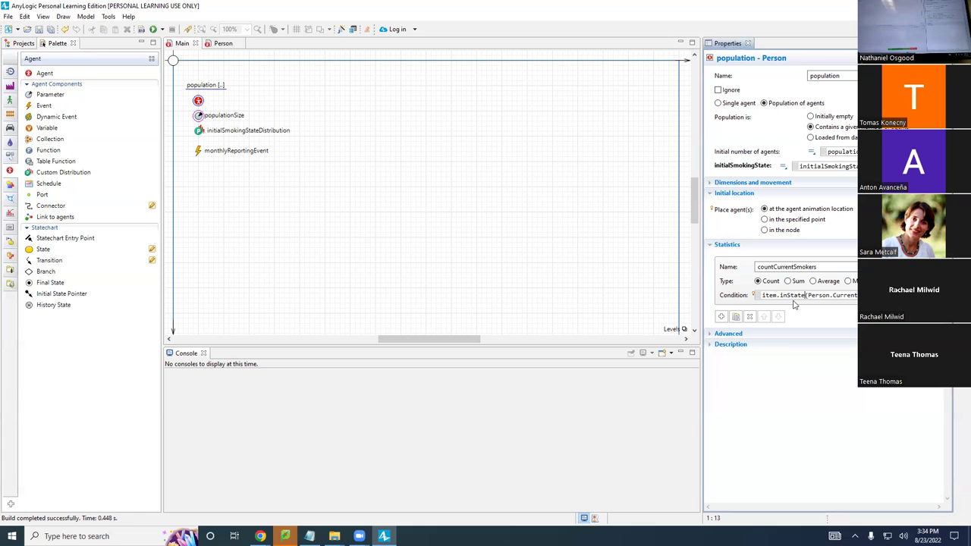
pyautogui.click(141, 28)
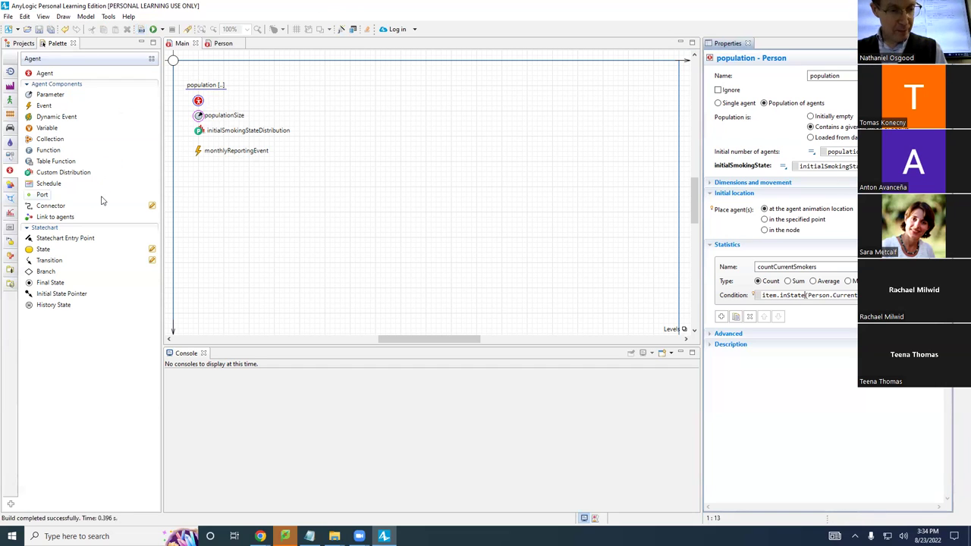
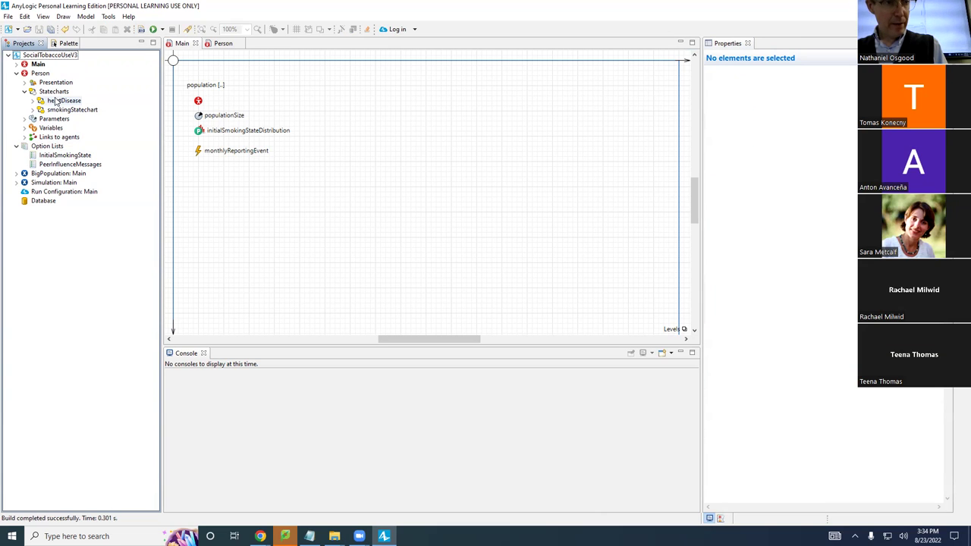
# Copy the population's countCurrentSmokers condition and replace the Notepad text with item.inState(Person.CurrentSmoker).
pyautogui.click(42, 64)
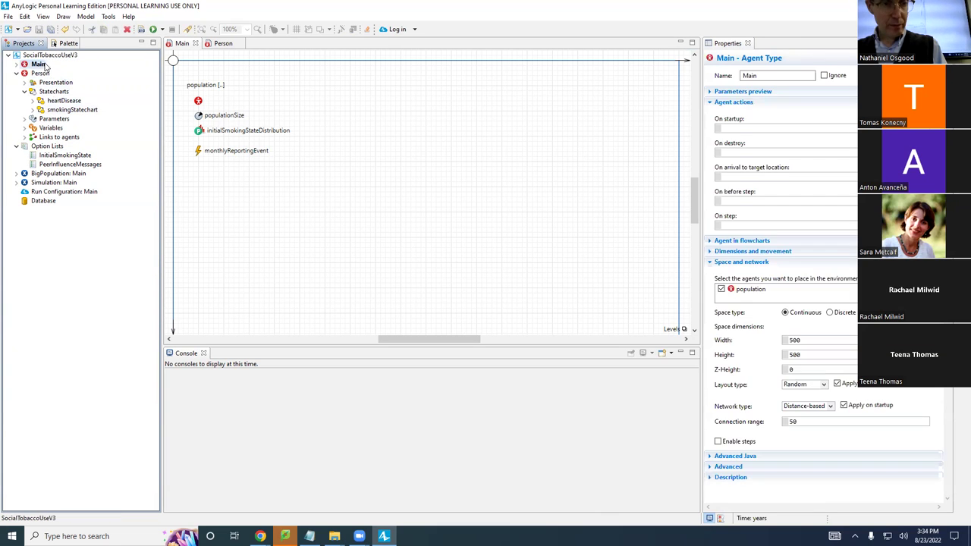
pyautogui.click(199, 155)
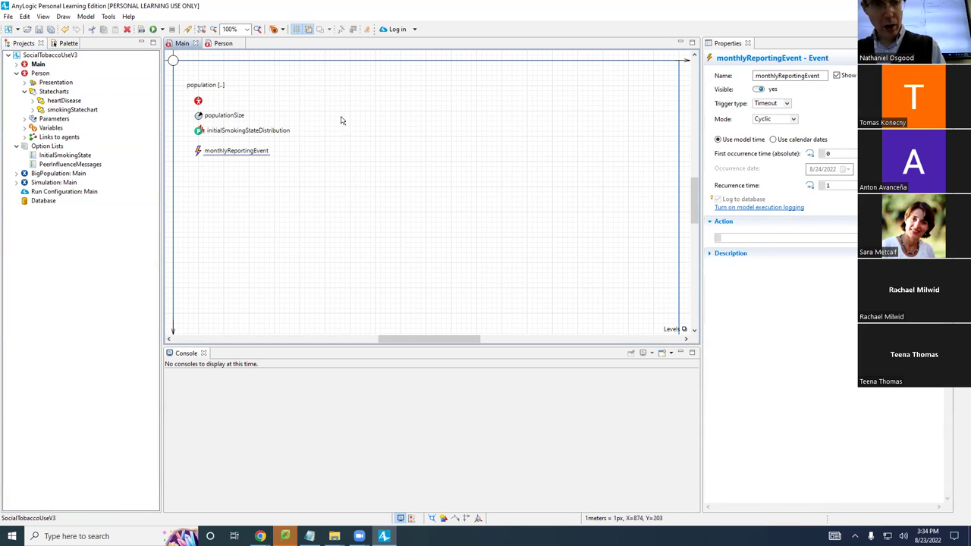
pyautogui.click(197, 101)
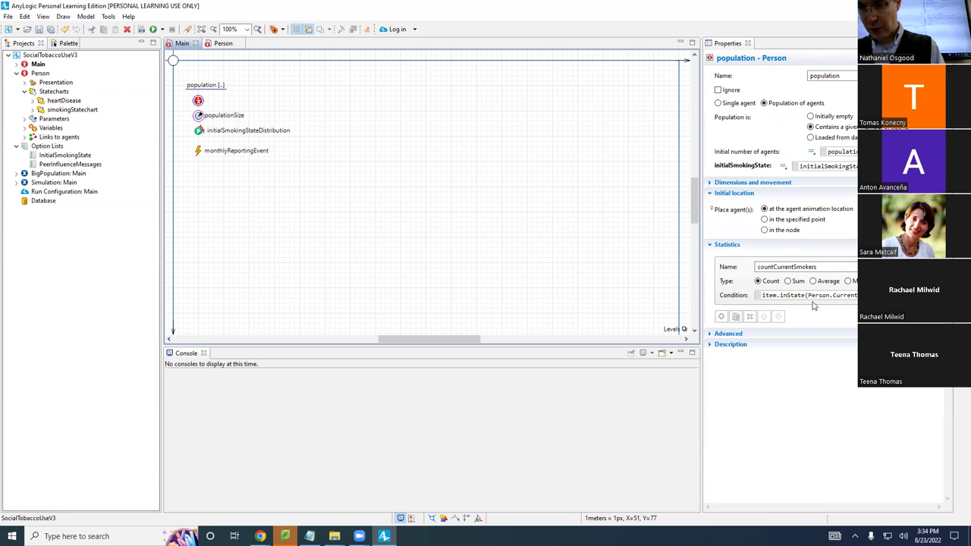
pyautogui.click(811, 297)
pyautogui.hotkey('ctrl', 'a')
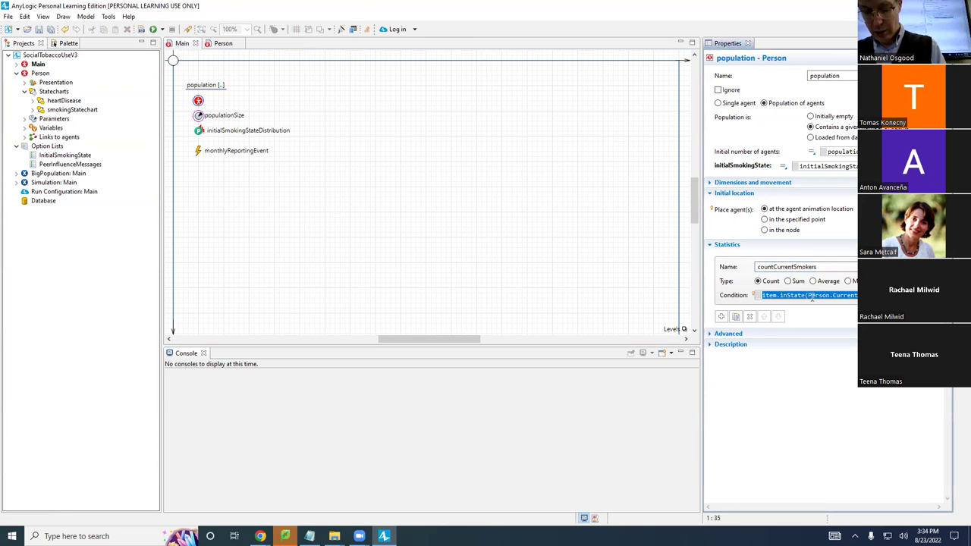
pyautogui.hotkey('alt', 'Tab')
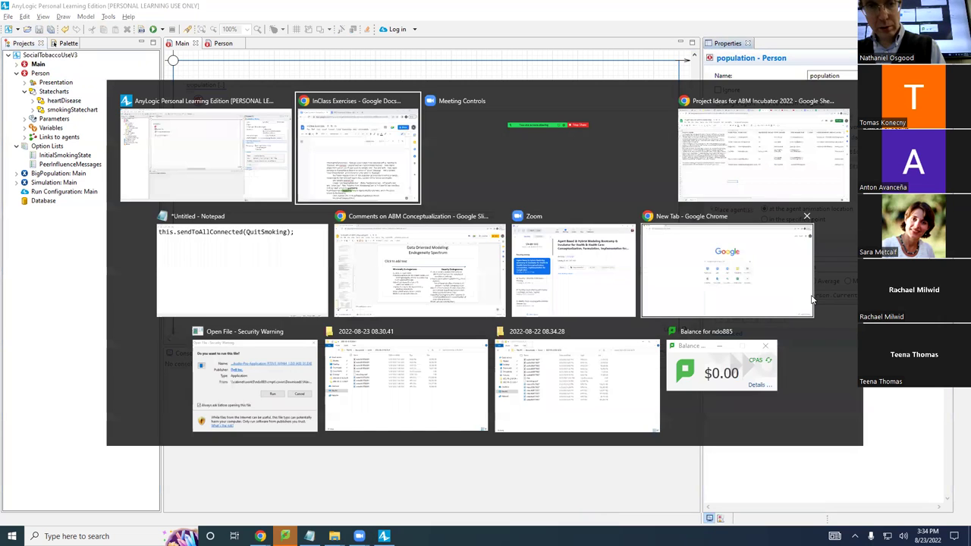
pyautogui.hotkey('alt', 'Tab')
pyautogui.hotkey('alt', 'Tab')
pyautogui.hotkey('alt', 'Tab')
pyautogui.hotkey('ctrl', 'a')
pyautogui.write('item.inState(Person.CurrentSmoker)')
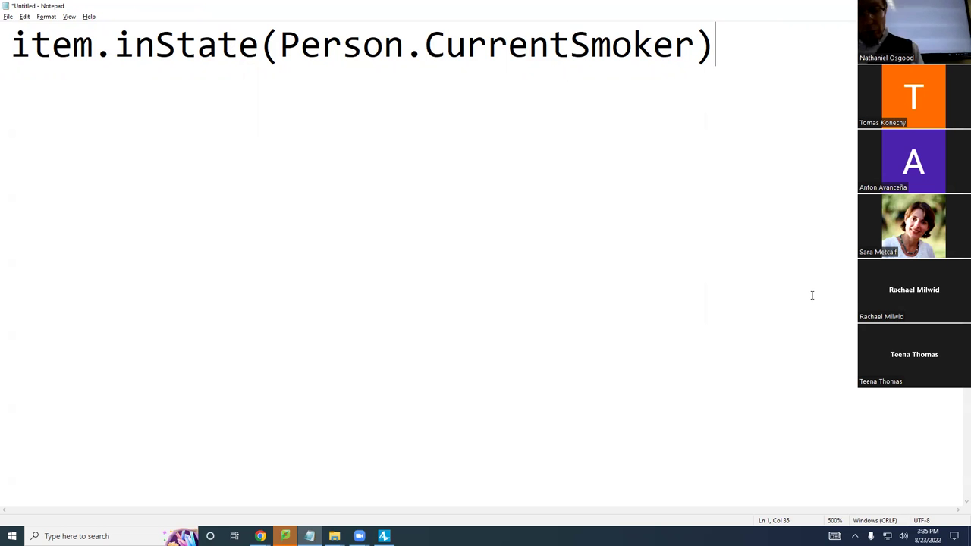
# Switch back to AnyLogic, build the model and run the Simulation: Main experiment.
pyautogui.hotkey('alt', 'Tab')
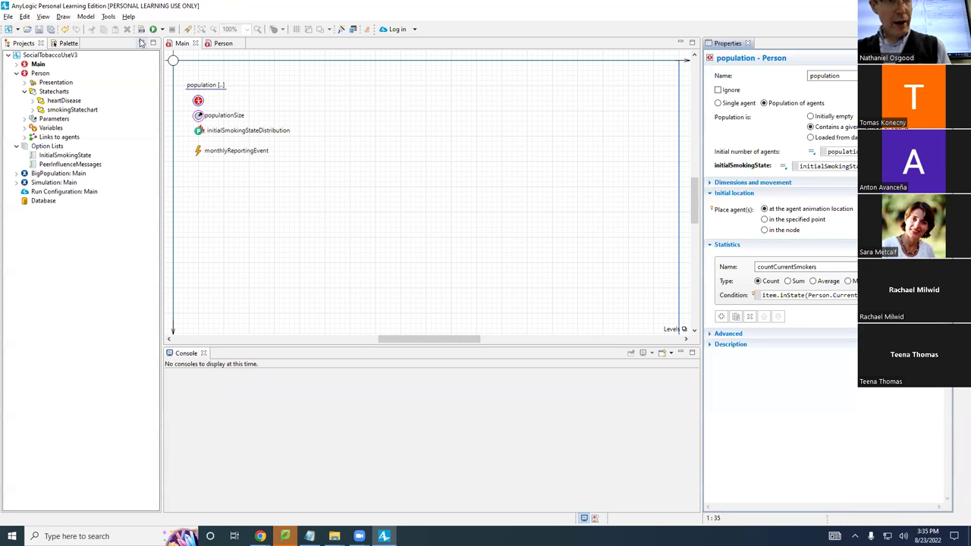
pyautogui.click(140, 30)
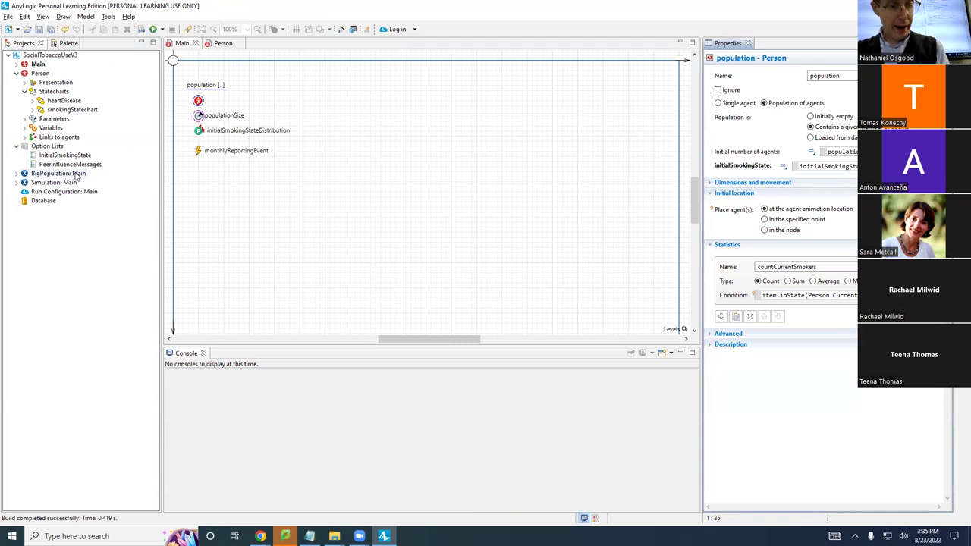
pyautogui.click(54, 185)
pyautogui.rightClick(55, 189)
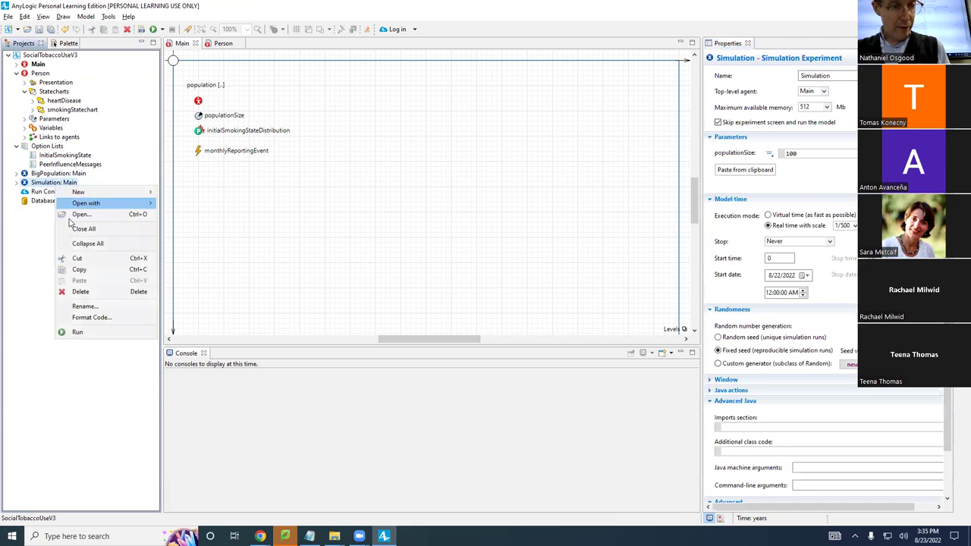
pyautogui.click(96, 331)
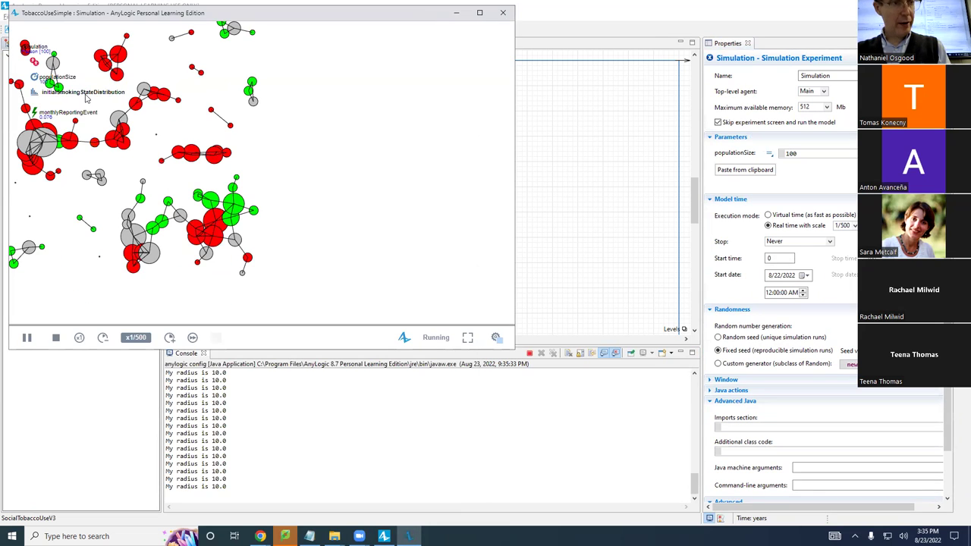
# Inspect the population in the running simulation and enlarge its inspection window to read the countCurrentSmokers statistic.
pyautogui.moveTo(168, 141); pyautogui.dragTo(214, 172)
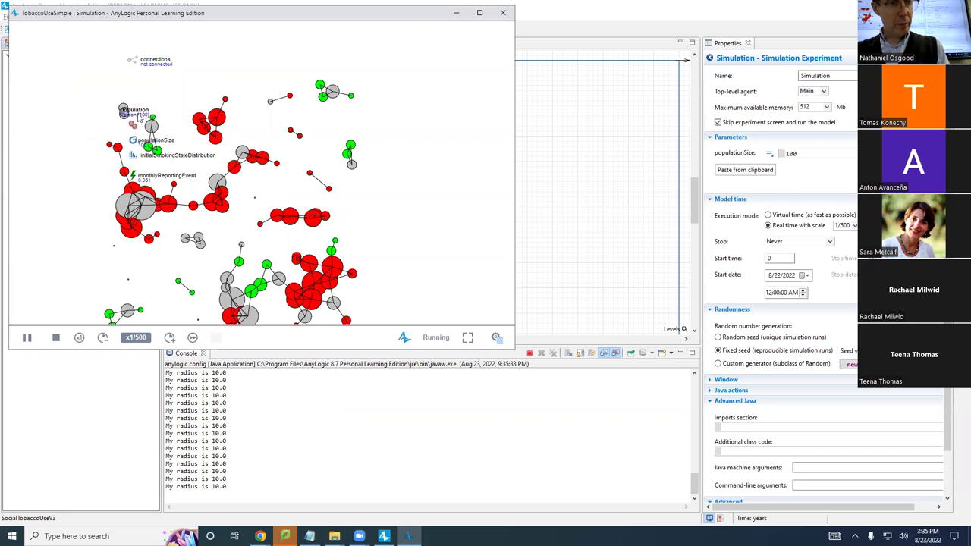
pyautogui.click(139, 117)
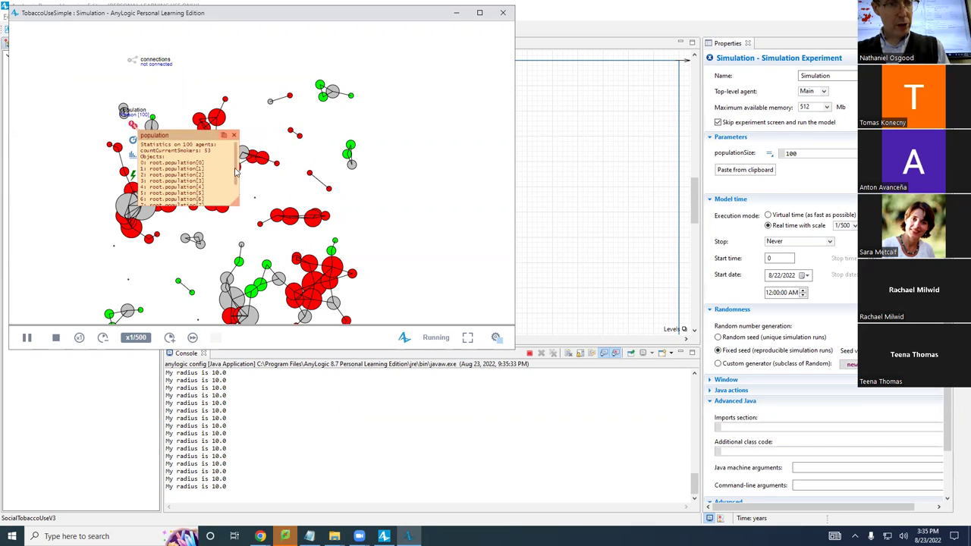
pyautogui.moveTo(238, 204); pyautogui.dragTo(541, 288)
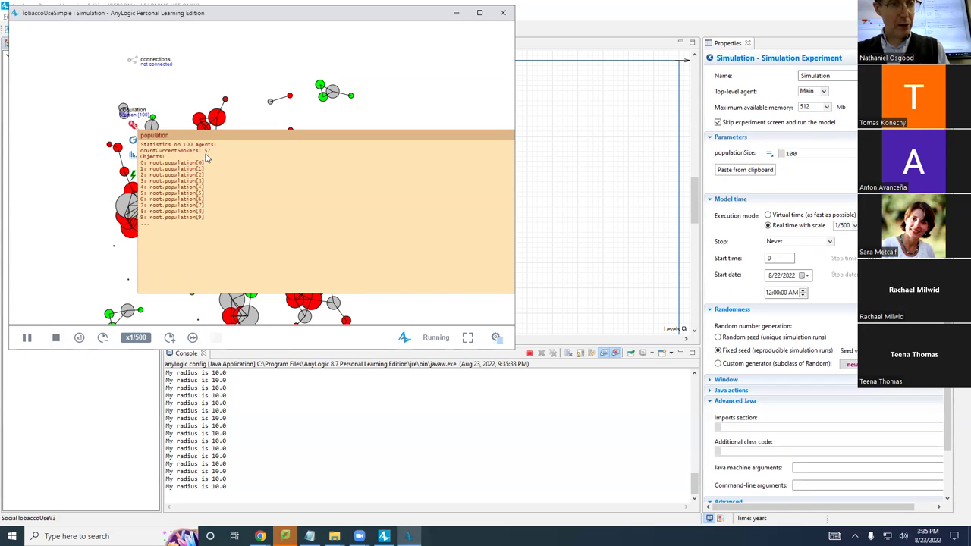
# Speed the simulation up to x1/25 to watch countCurrentSmokers, and close the inspection and simulation windows.
pyautogui.click(169, 338)
pyautogui.click(169, 337)
pyautogui.click(169, 337)
pyautogui.click(169, 338)
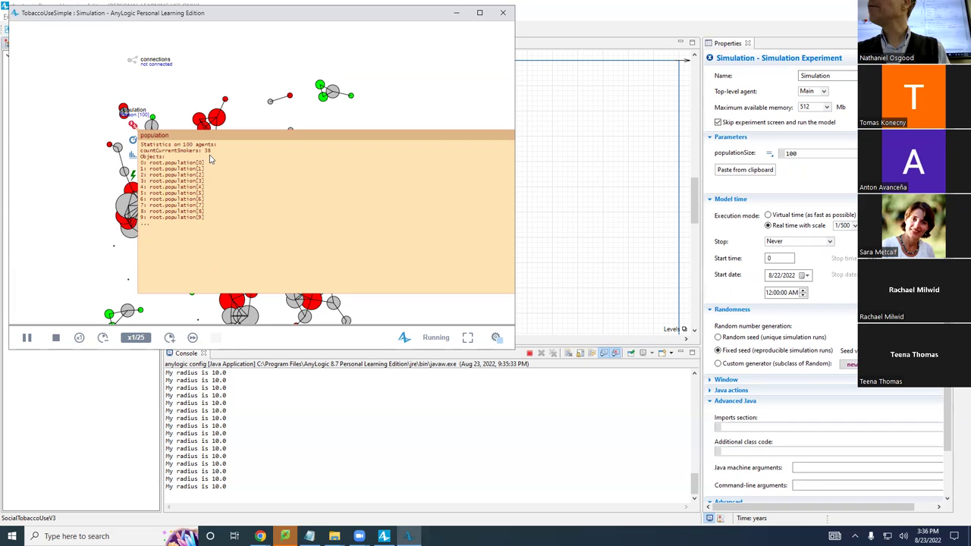
pyautogui.moveTo(498, 138); pyautogui.dragTo(414, 136)
pyautogui.click(458, 134)
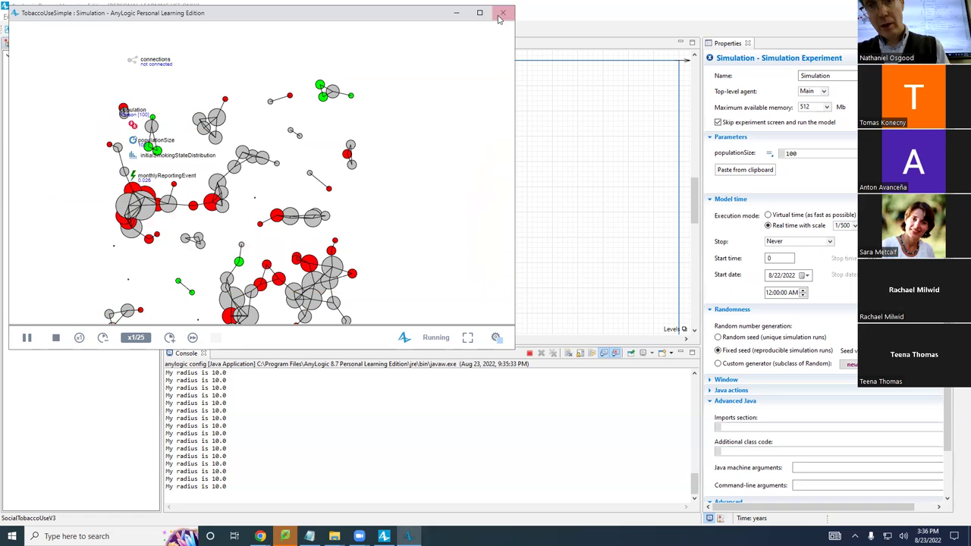
pyautogui.click(502, 12)
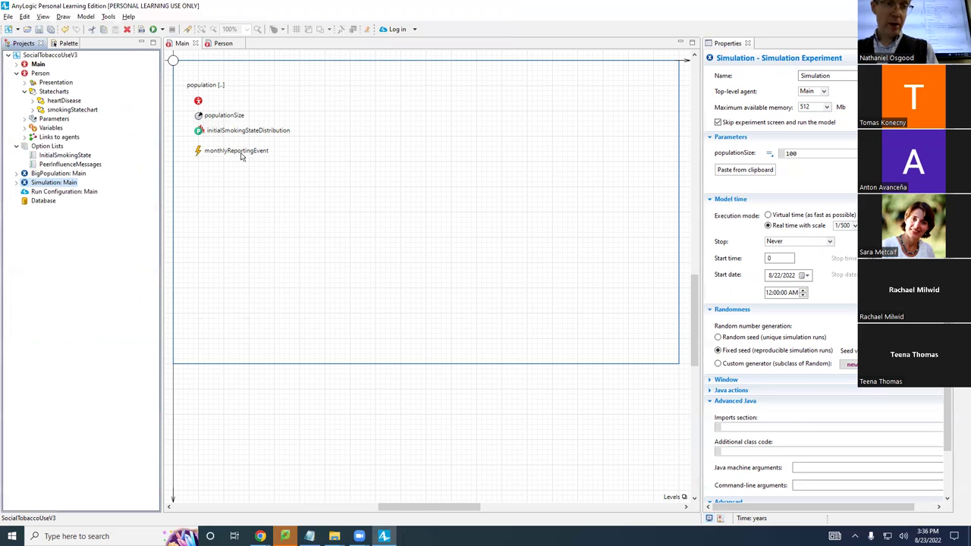
# Enter traceln("Current smokers:" + ) as the action of monthlyReportingEvent, leaving the value after the plus sign empty.
pyautogui.click(198, 150)
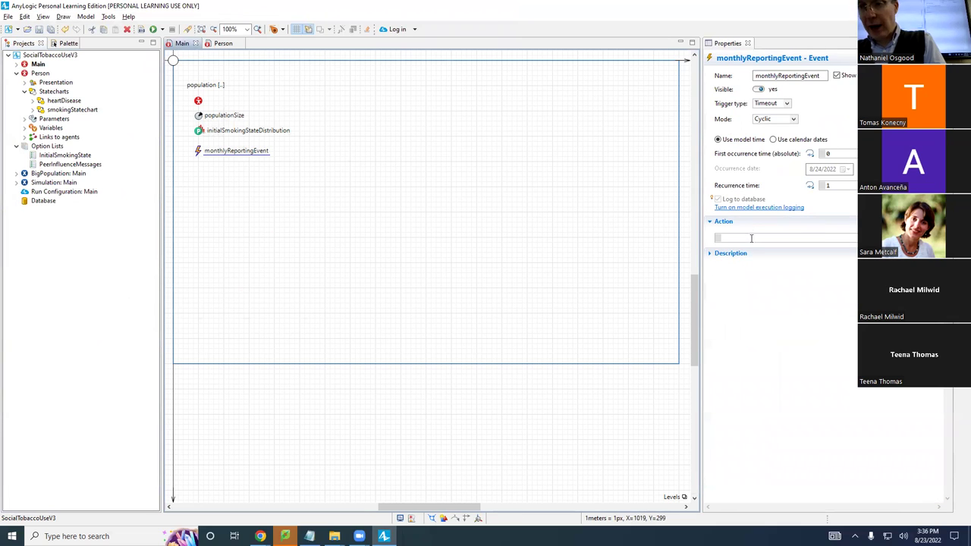
pyautogui.click(748, 238)
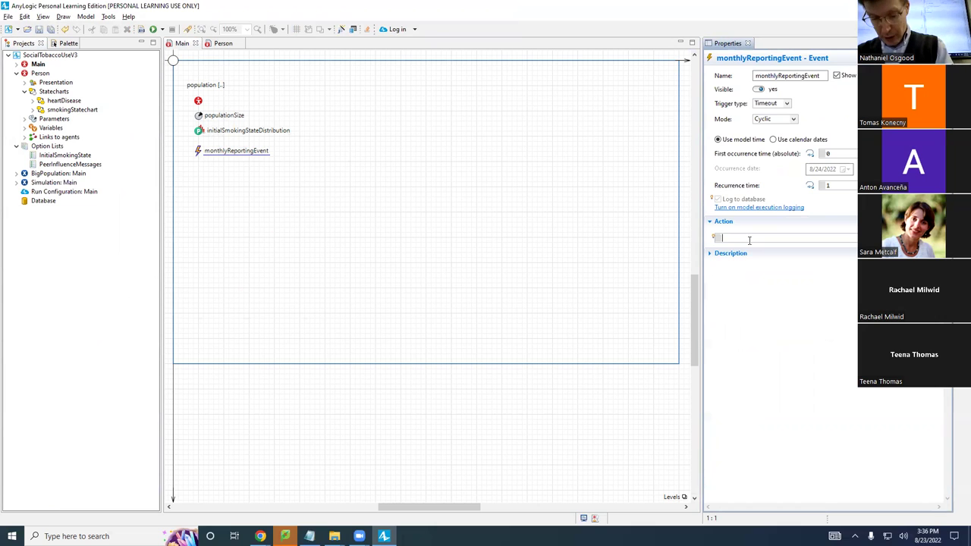
pyautogui.write('trace')
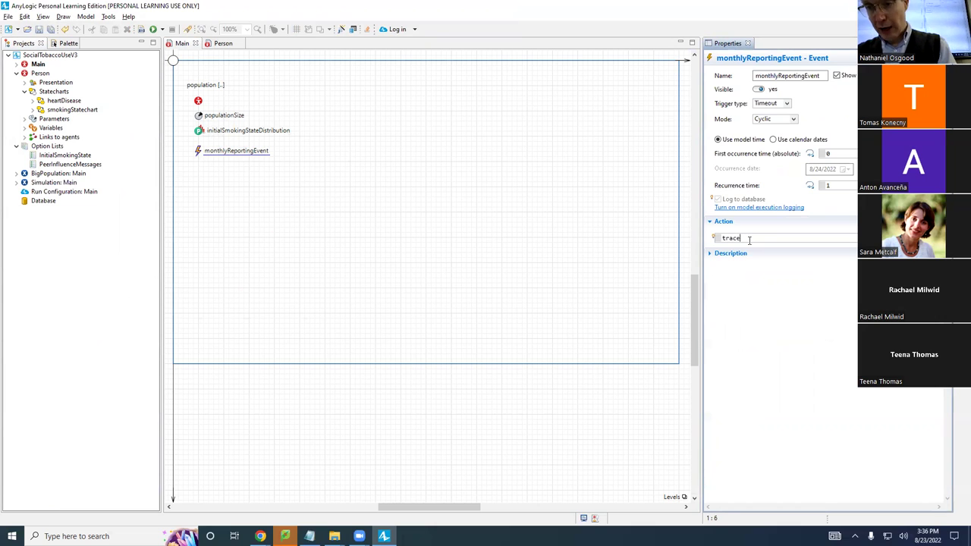
pyautogui.write('ln("')
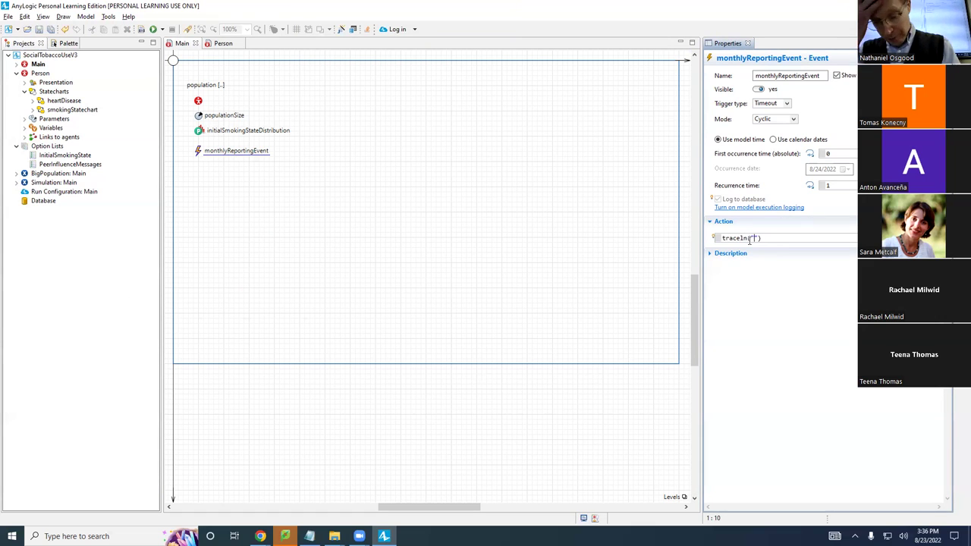
pyautogui.write('Current smokers')
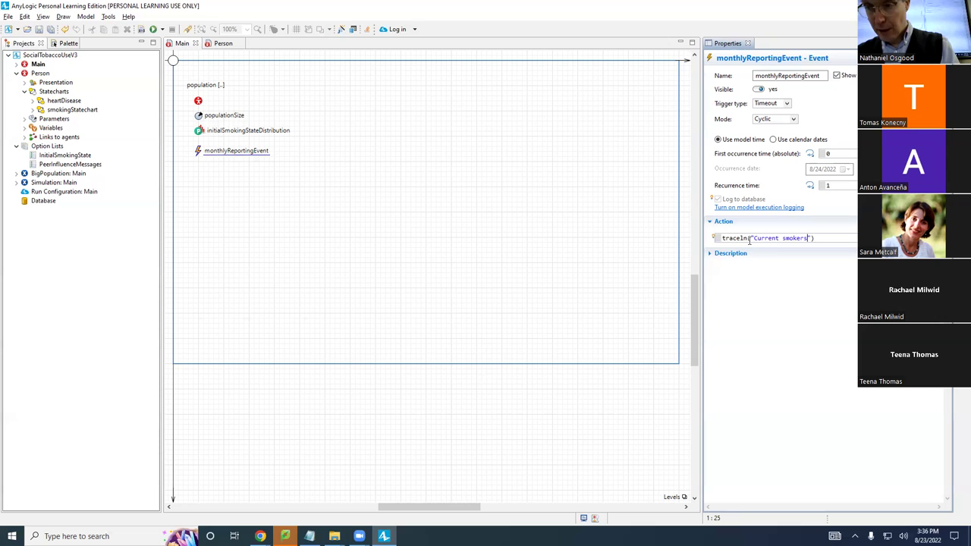
pyautogui.write(':"')
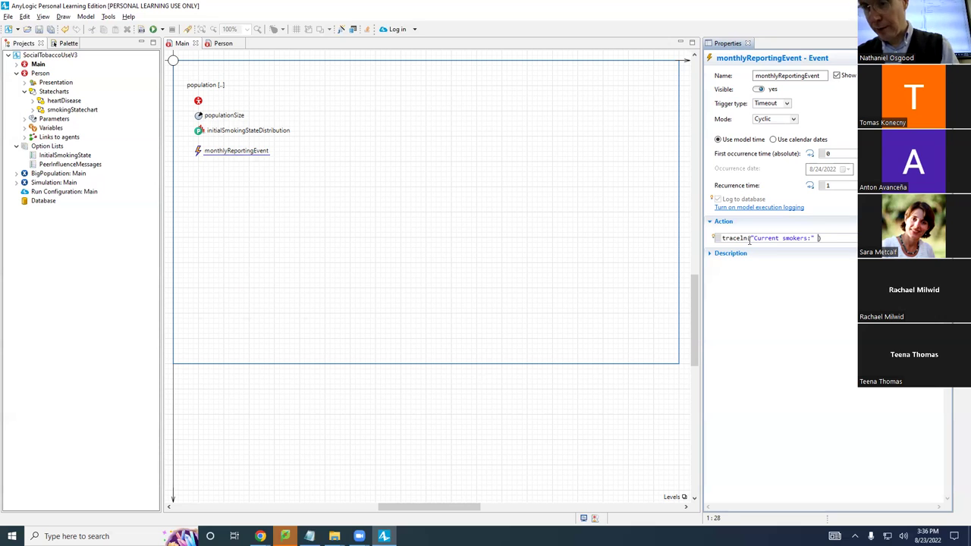
pyautogui.write(' +')
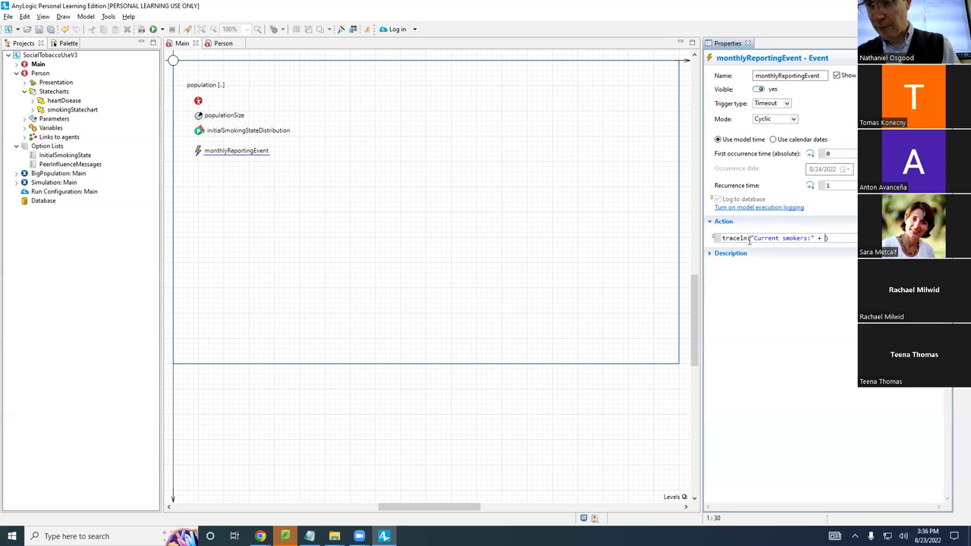
# Add a space after the colon inside the "Current smokers:" text of the event's traceln action.
pyautogui.press('Left')
pyautogui.press('Left')
pyautogui.press('Left')
pyautogui.press('Left')
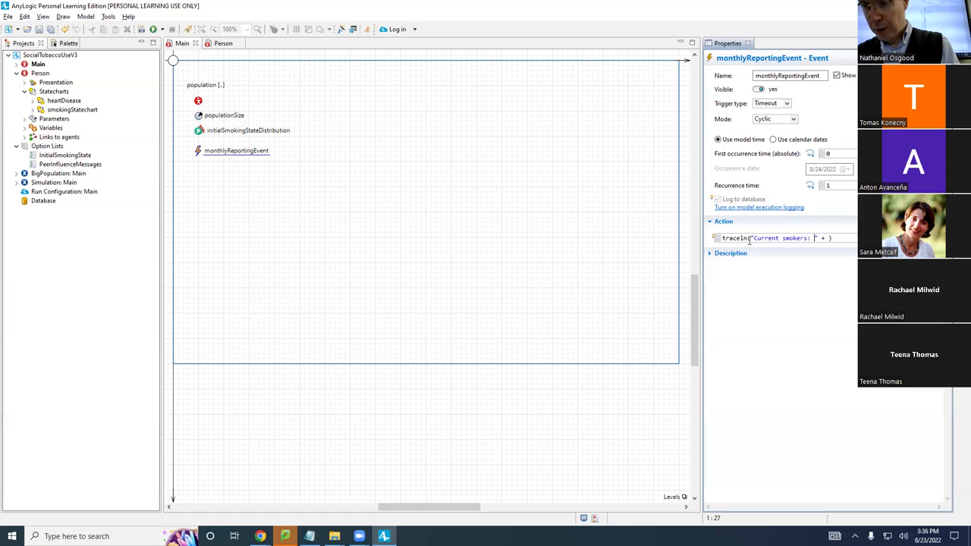
pyautogui.press('Right')
pyautogui.press('Right')
pyautogui.press('Right')
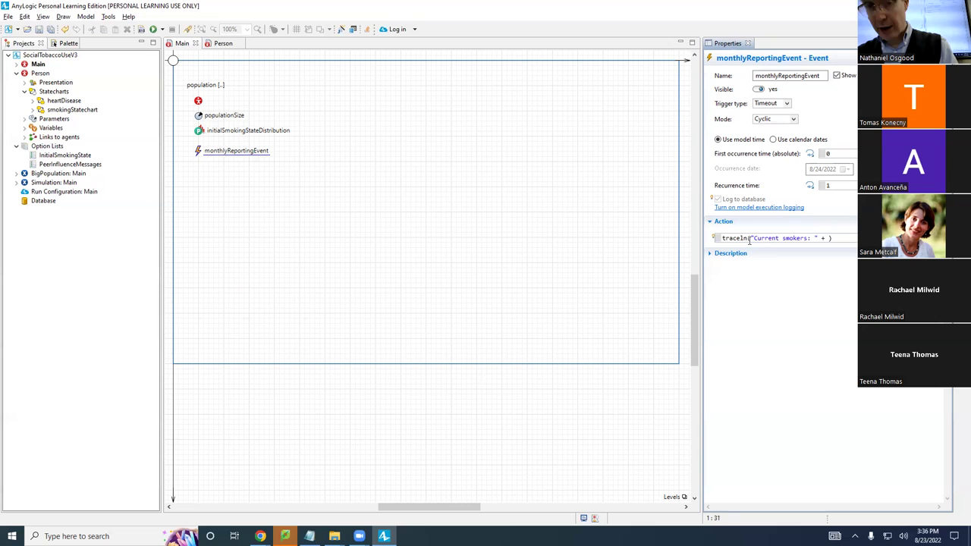
# Complete the event's traceln action with this.population.countCurrentSmokers() as the value after the plus sign.
pyautogui.write('pop')
pyautogui.press('BackSpace')
pyautogui.press('BackSpace')
pyautogui.press('BackSpace')
pyautogui.write('this.popu')
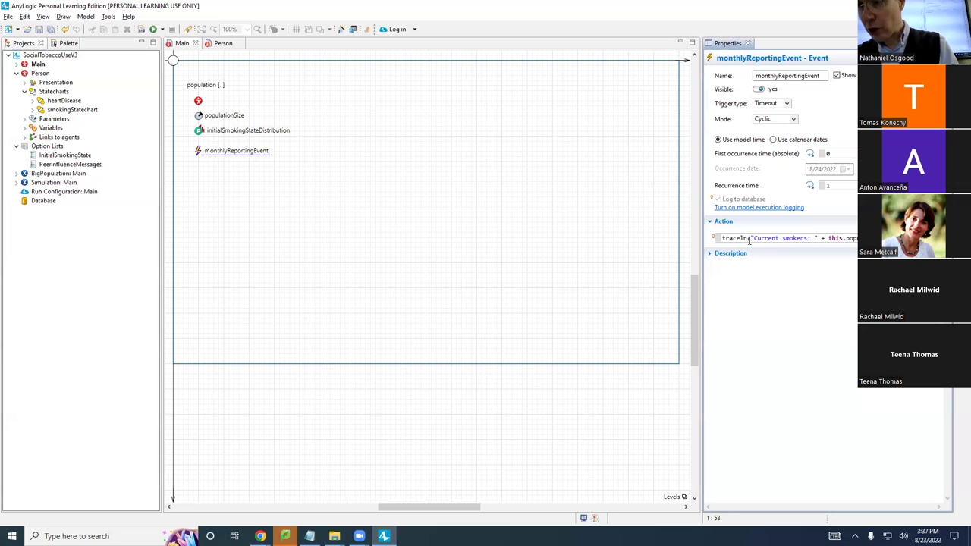
pyautogui.press('End')
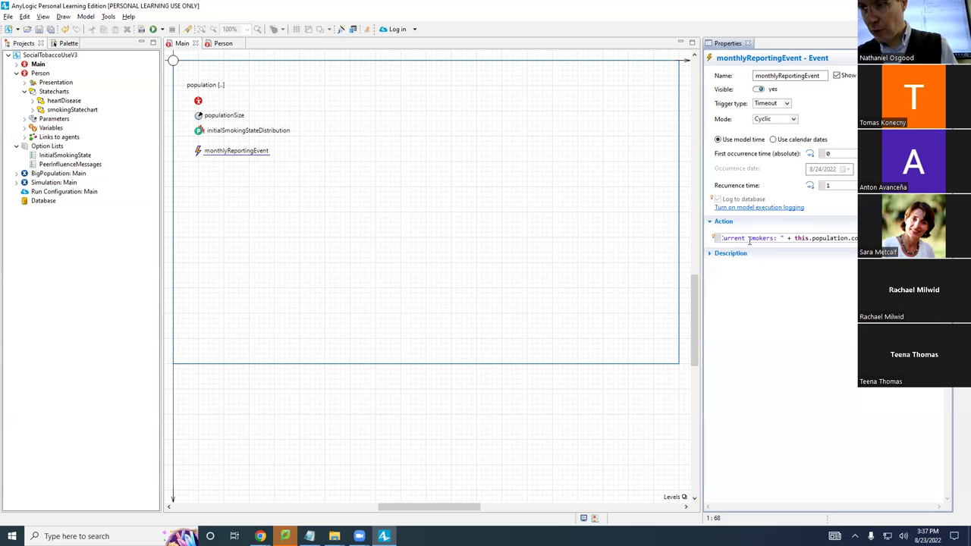
# Copy the whole traceln statement into the untitled Notepad document and reduce the zoom to 300% to fit it on screen.
pyautogui.hotkey('ctrl', 'a')
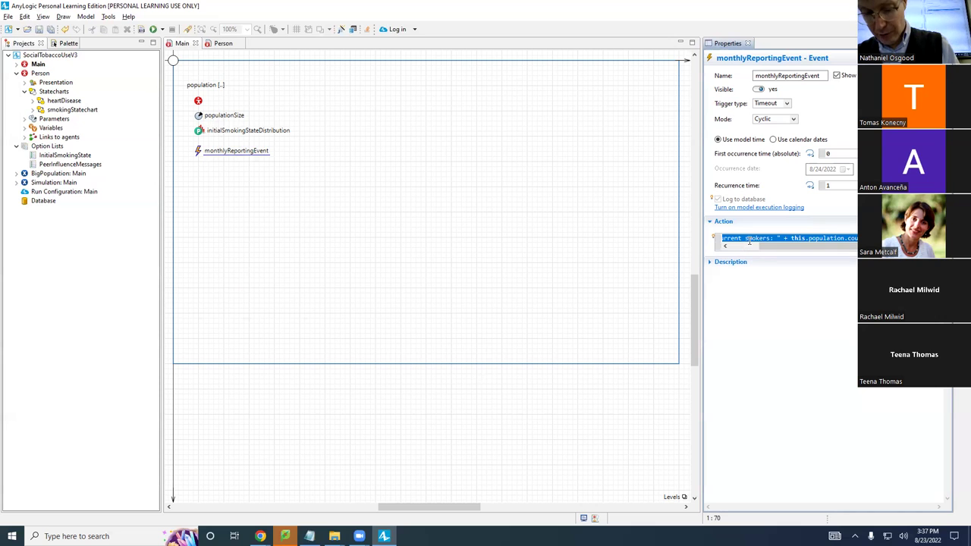
pyautogui.hotkey('ctrl', 'c')
pyautogui.hotkey('alt', 'Tab')
pyautogui.hotkey('ctrl', 'v')
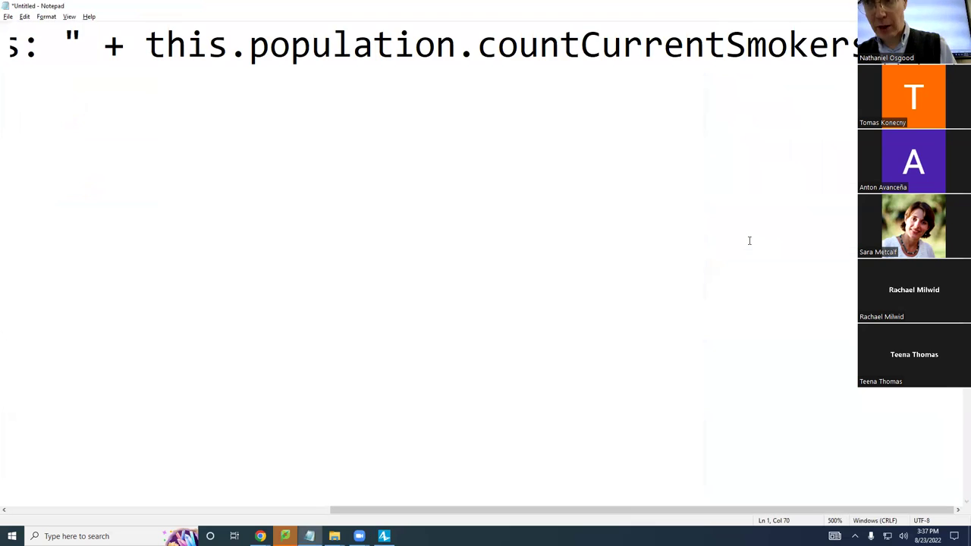
pyautogui.hotkey('ctrl', 'a')
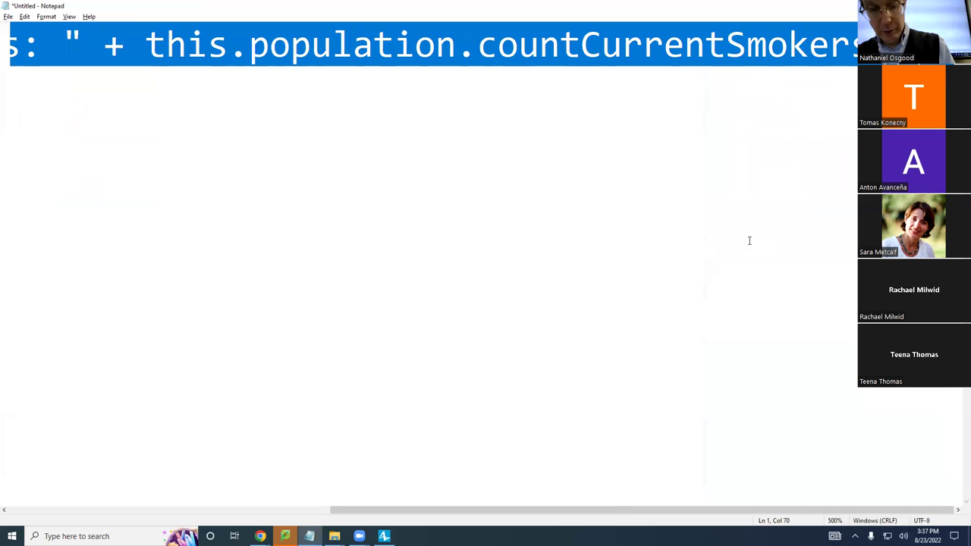
pyautogui.scroll(-6, 748, 241)
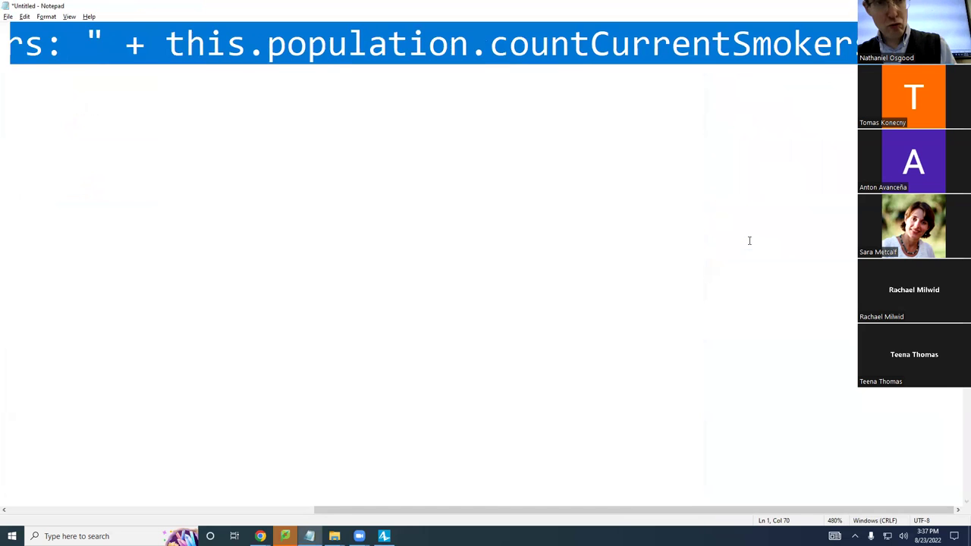
pyautogui.press('Home')
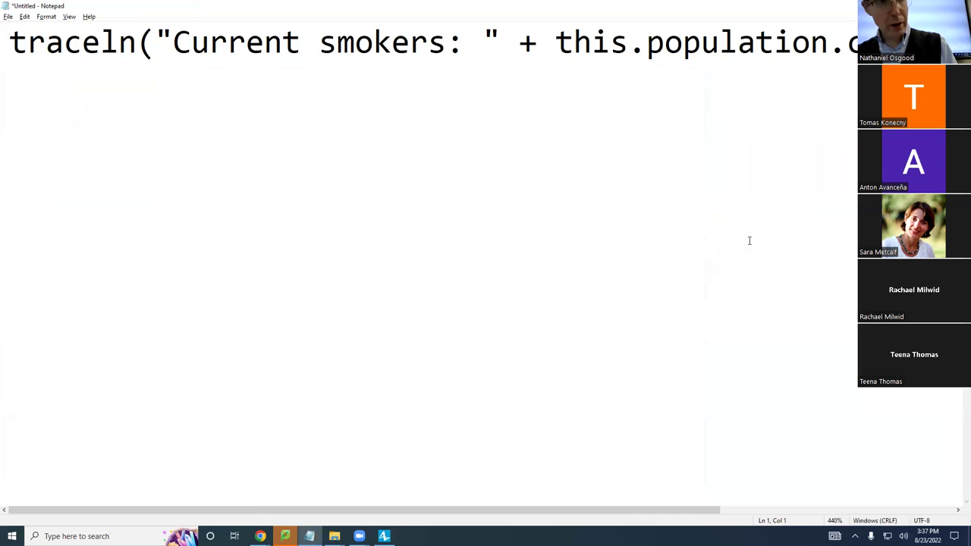
pyautogui.scroll(-10, 748, 241)
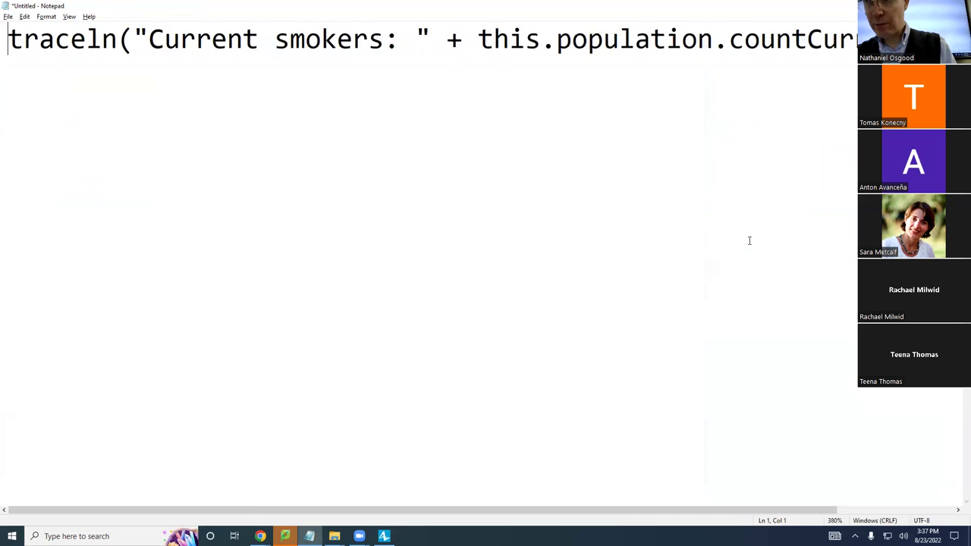
pyautogui.scroll(-4, 749, 240)
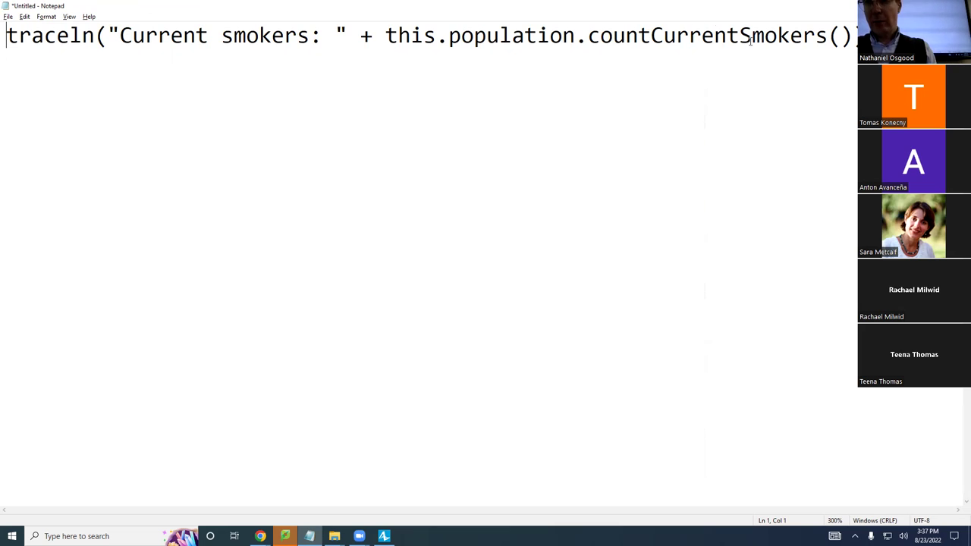
# Highlight the countCurrentSmokers() call in the Notepad copy and switch back to AnyLogic.
pyautogui.moveTo(626, 28); pyautogui.dragTo(854, 14)
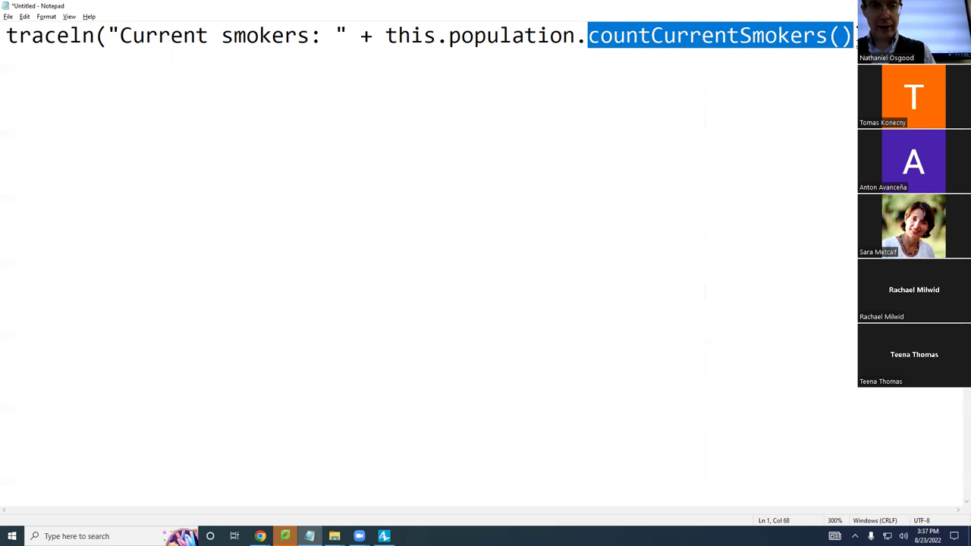
pyautogui.press('End')
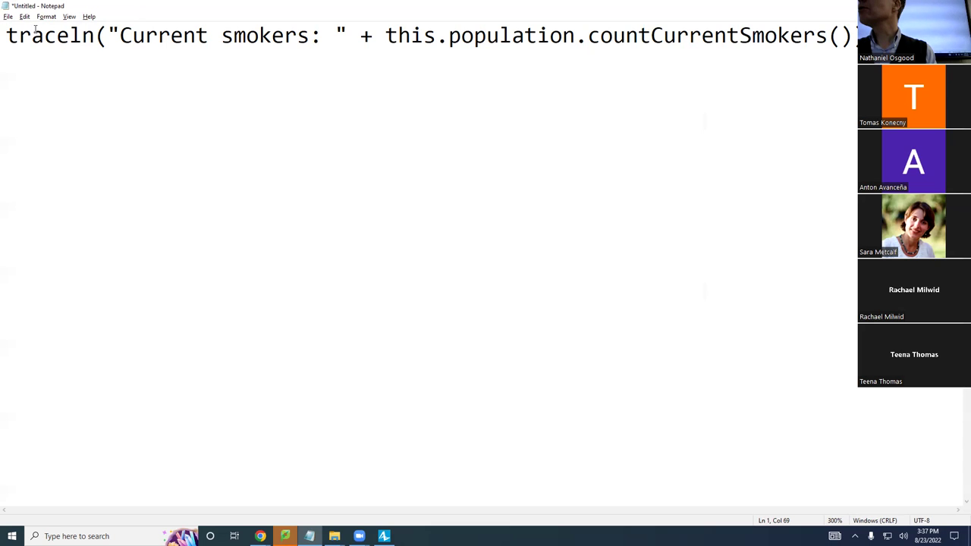
pyautogui.hotkey('alt', 'Tab')
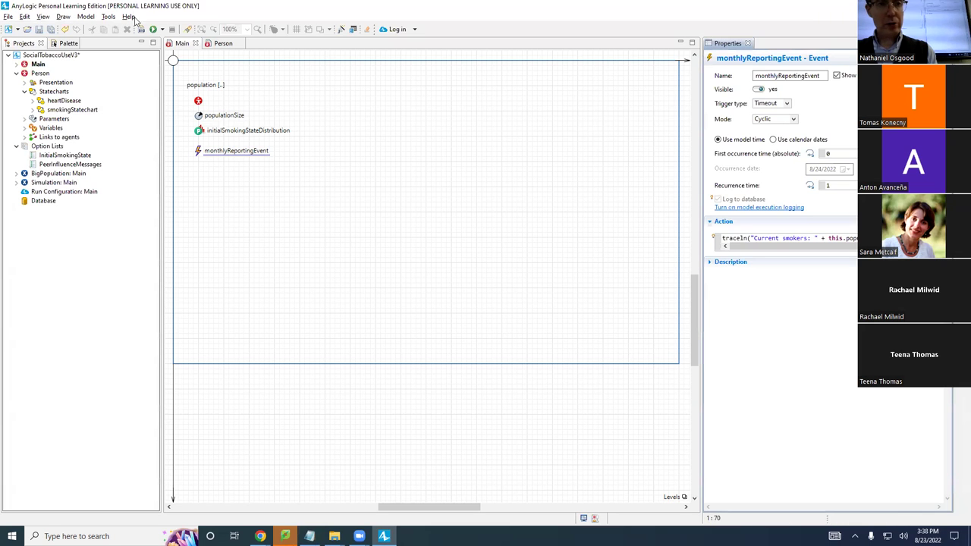
# Build the model, run the Simulation experiment, and check the latest lines of its console output.
pyautogui.click(142, 30)
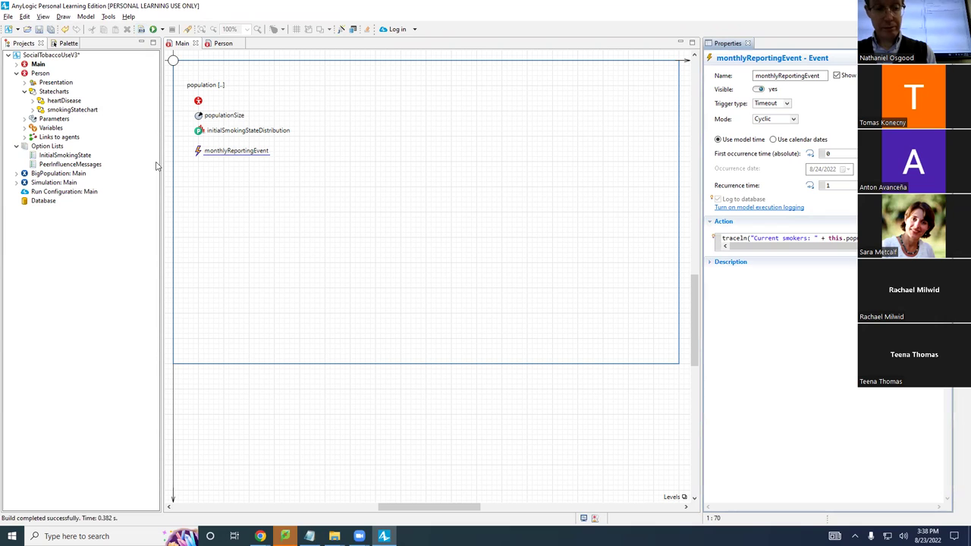
pyautogui.rightClick(62, 185)
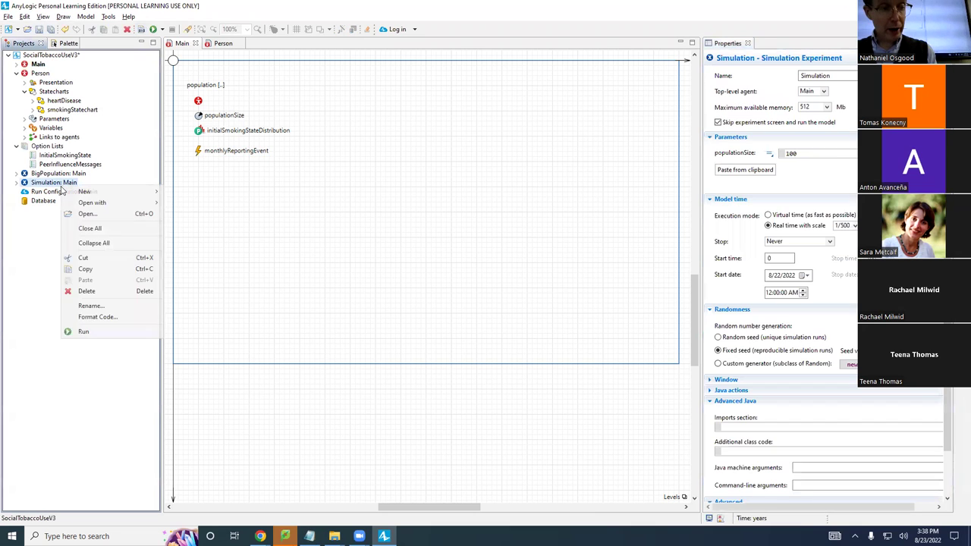
pyautogui.click(76, 331)
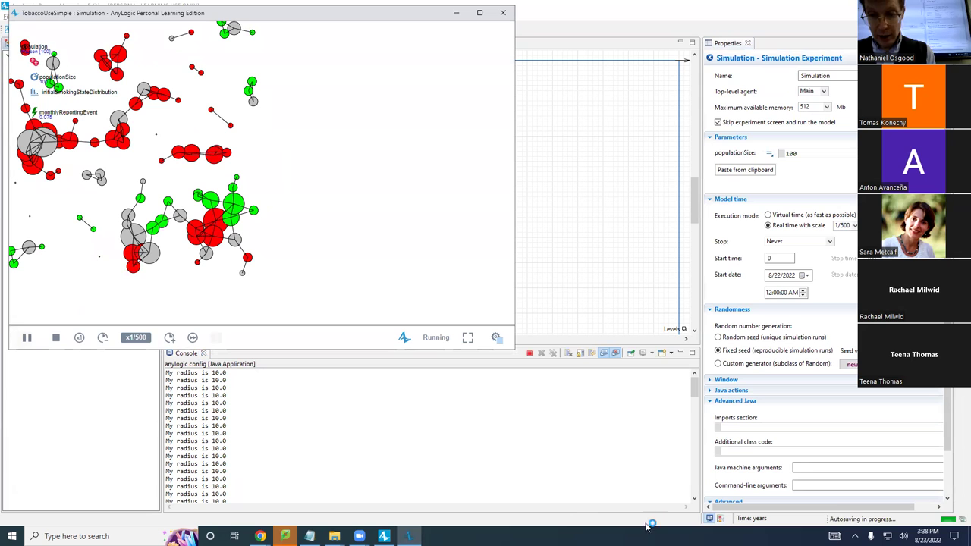
pyautogui.click(692, 386)
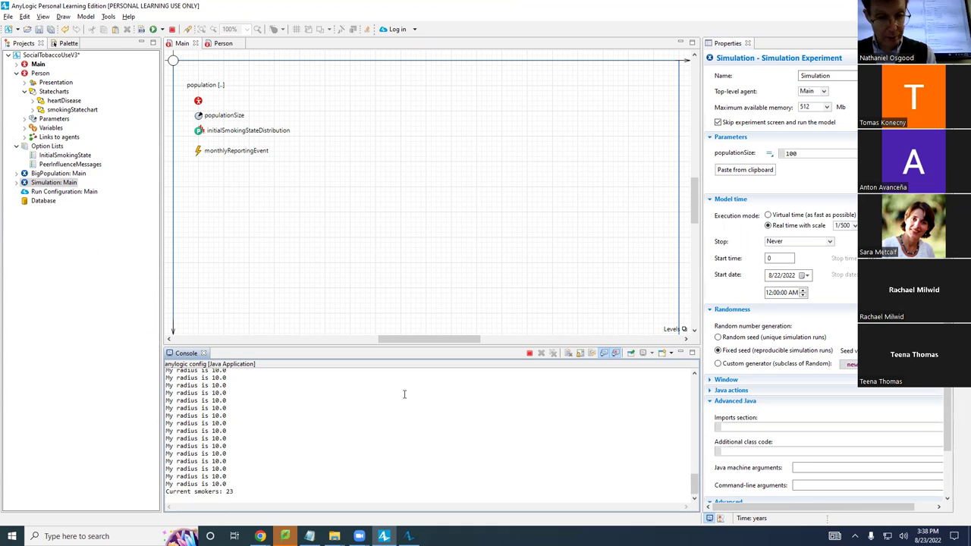
# Speed the running simulation up to x1/5 to watch the monthly smoker counts in the console, and close the simulation window.
pyautogui.hotkey('alt', 'Tab')
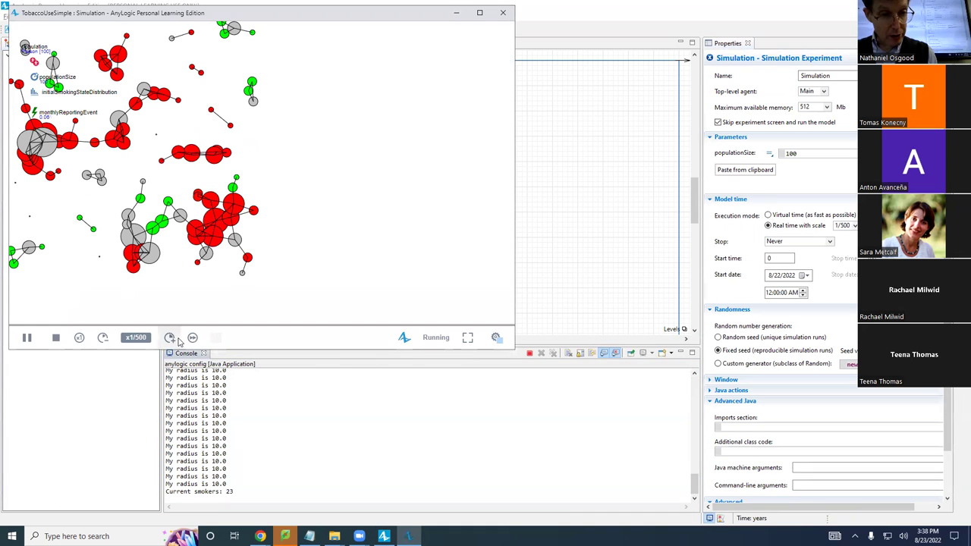
pyautogui.click(169, 337)
pyautogui.click(169, 337)
pyautogui.click(169, 337)
pyautogui.click(169, 337)
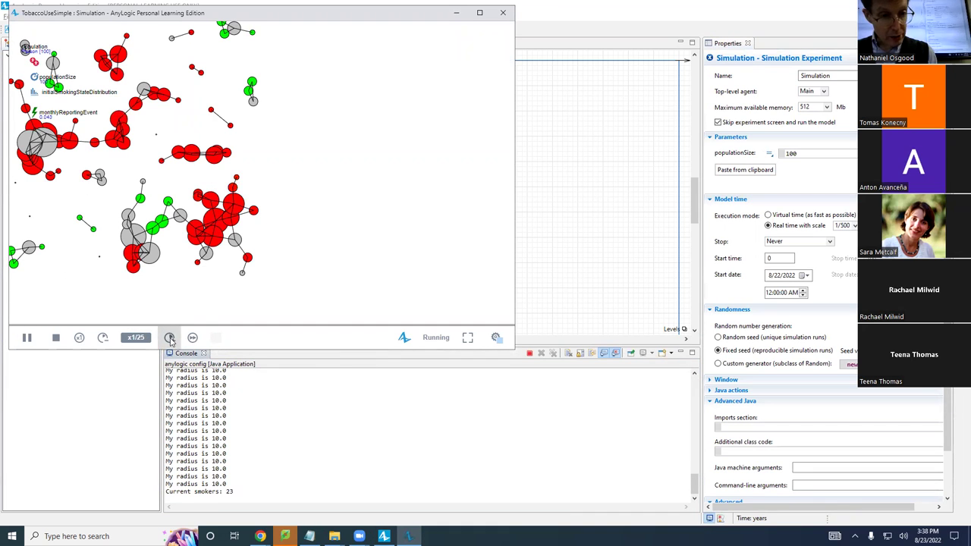
pyautogui.click(170, 337)
pyautogui.click(169, 337)
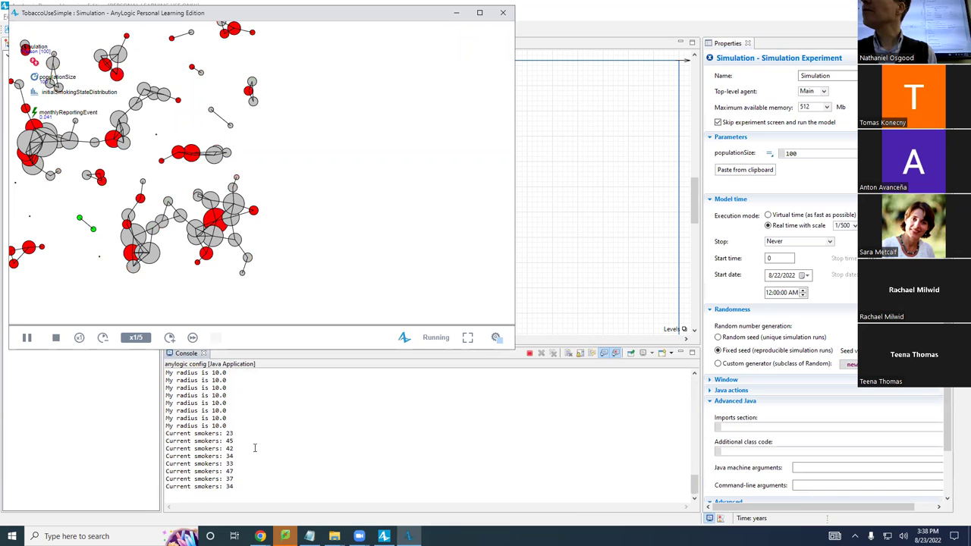
pyautogui.click(504, 16)
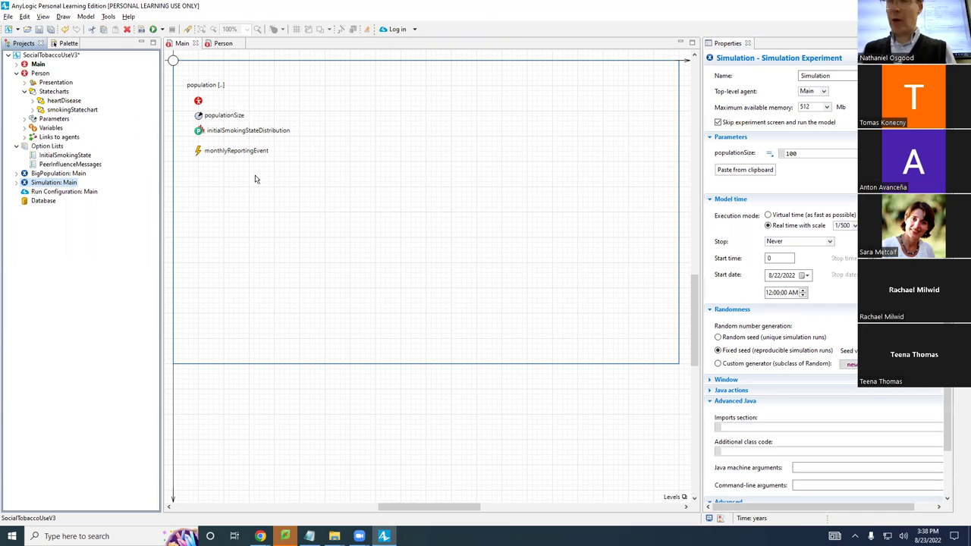
# Add a Data Set named currentSmokersDataset to Main, just below monthlyReportingEvent.
pyautogui.click(67, 44)
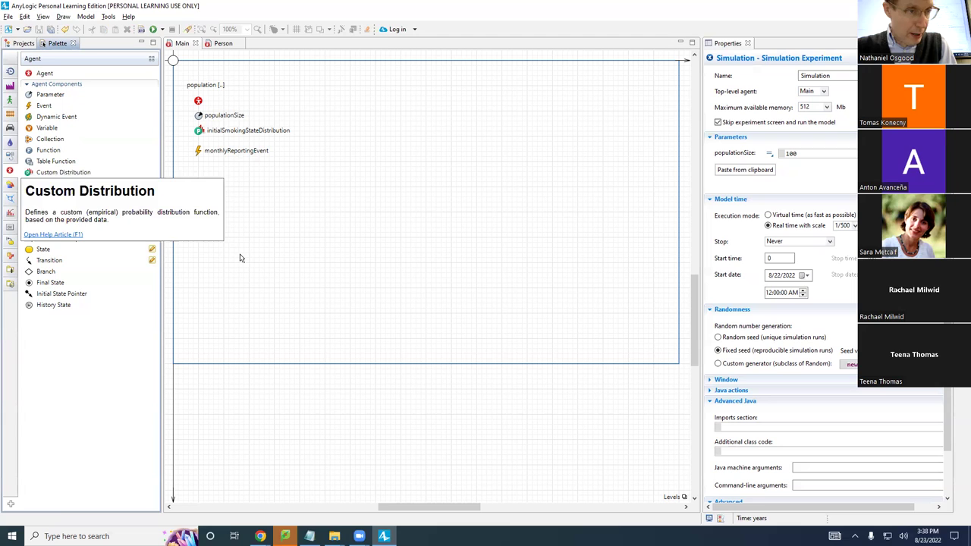
pyautogui.click(10, 213)
pyautogui.moveTo(47, 83); pyautogui.dragTo(205, 167)
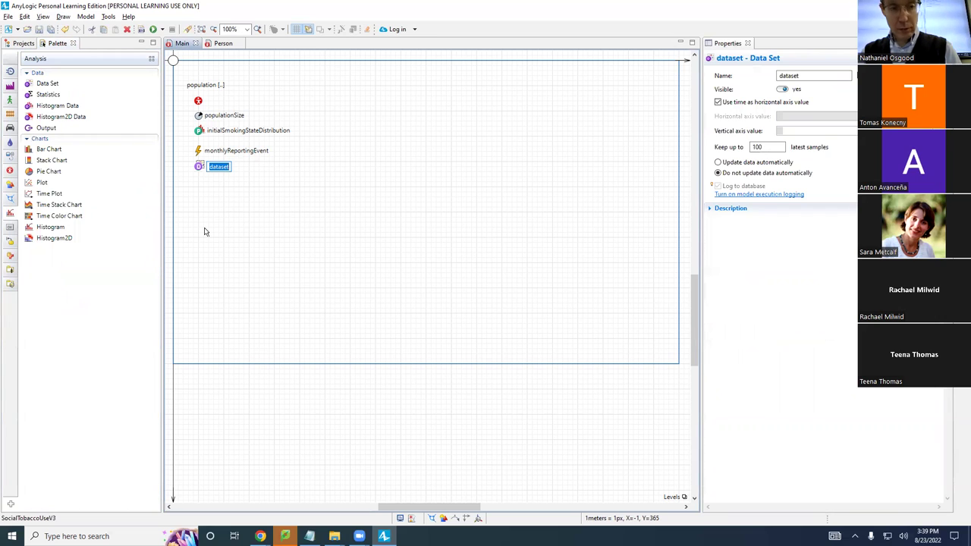
pyautogui.write('cur')
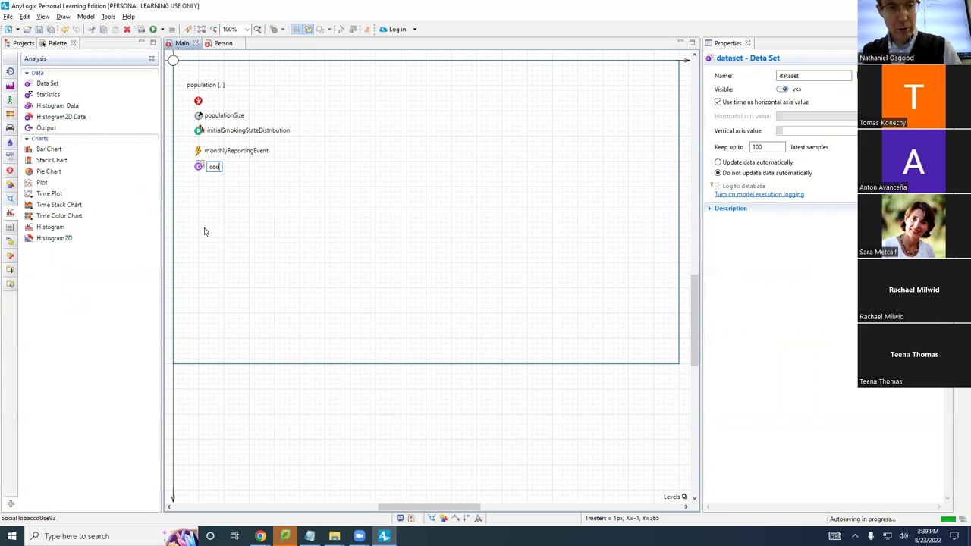
pyautogui.write('rent')
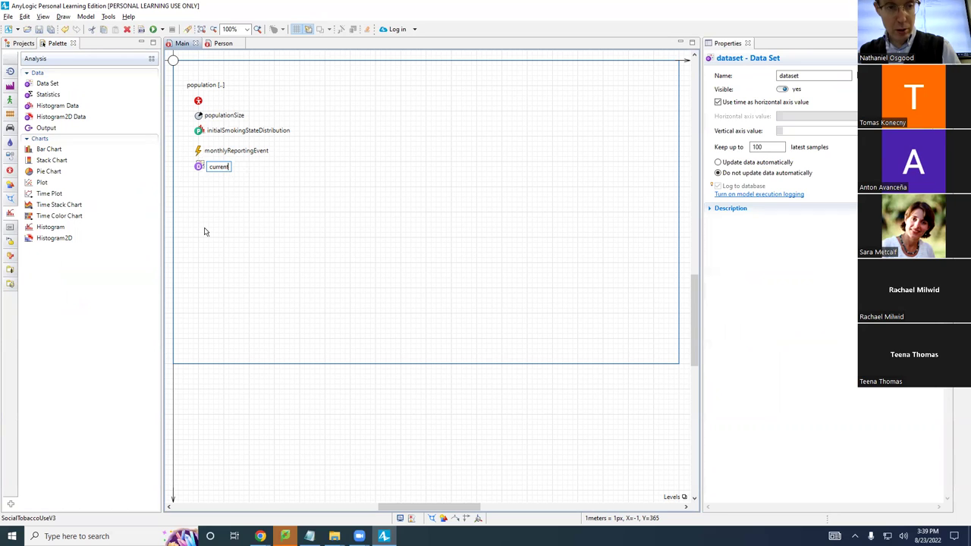
pyautogui.write('SmokersDataset')
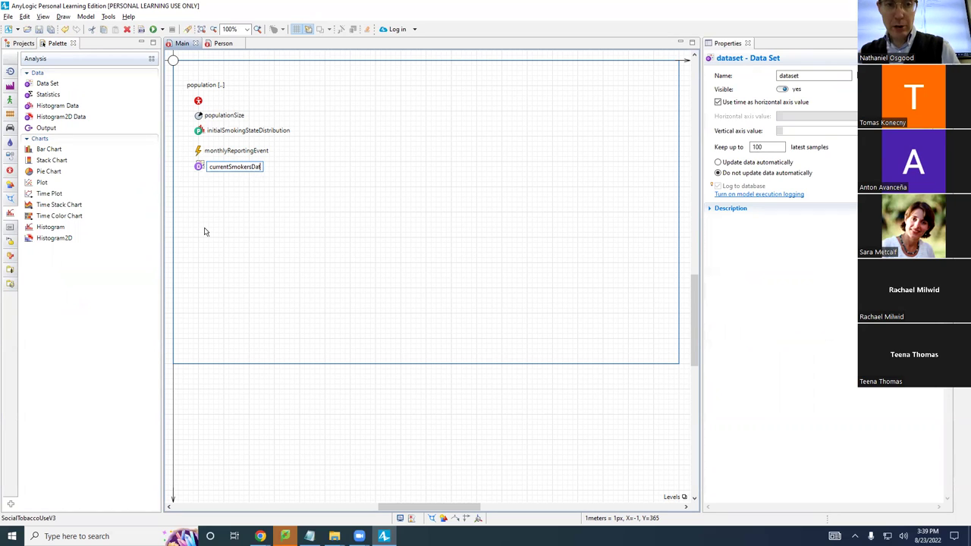
pyautogui.press('Return')
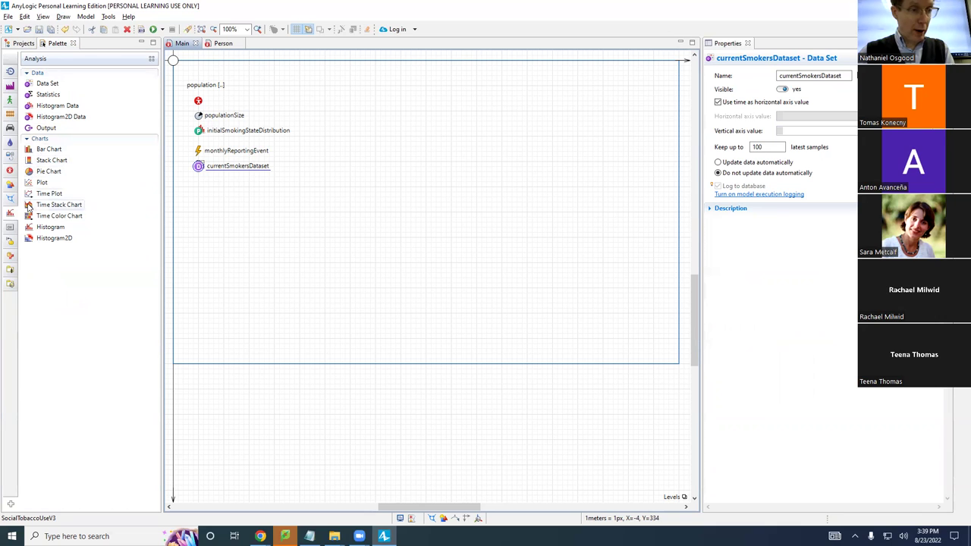
pyautogui.click(8, 215)
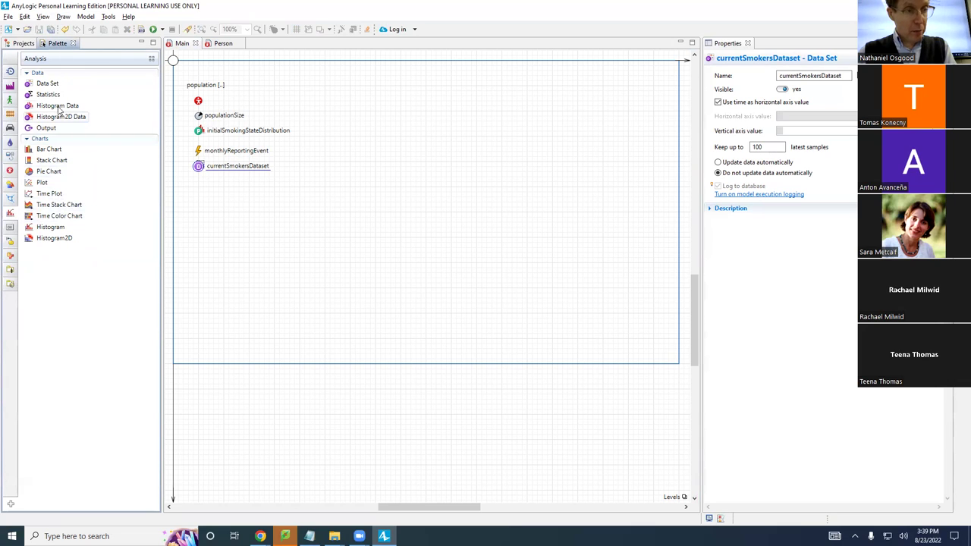
pyautogui.moveTo(47, 83); pyautogui.dragTo(57, 162)
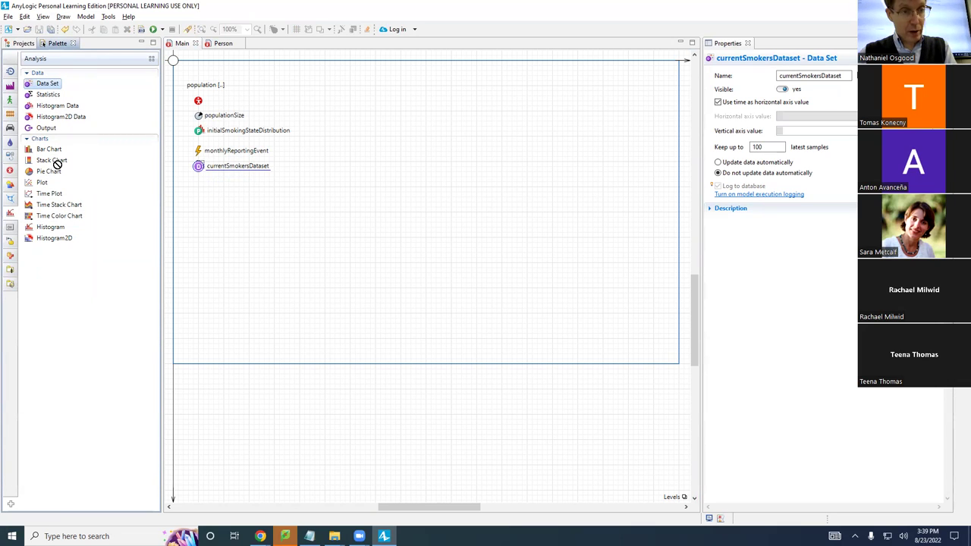
# Set the vertical axis value of currentSmokersDataset to this.population.countCurrentSmokers().
pyautogui.click(197, 168)
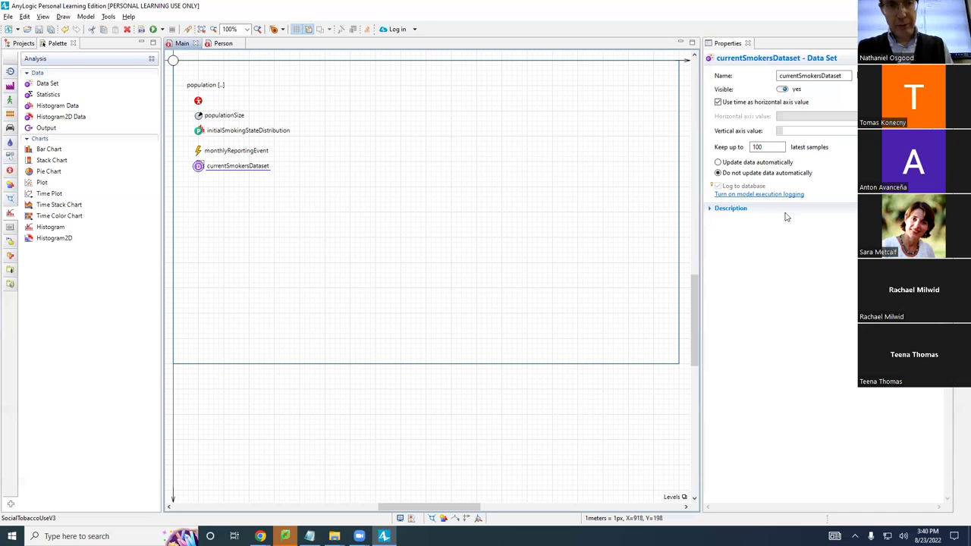
pyautogui.click(797, 128)
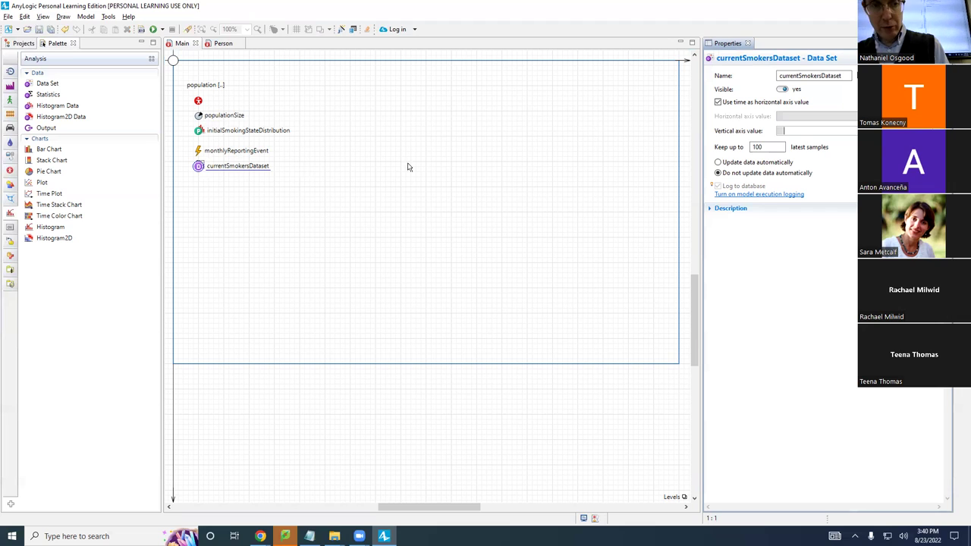
pyautogui.write('th')
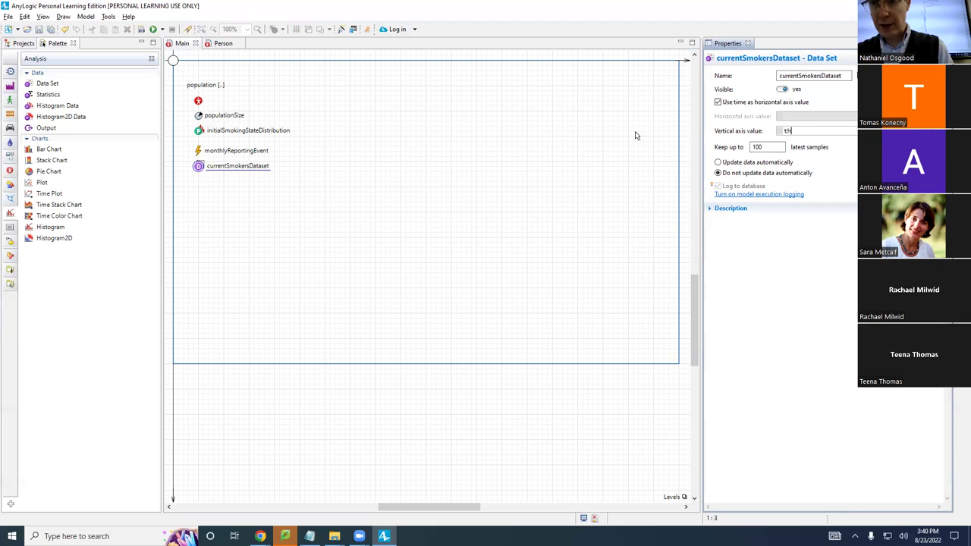
pyautogui.write('is.population')
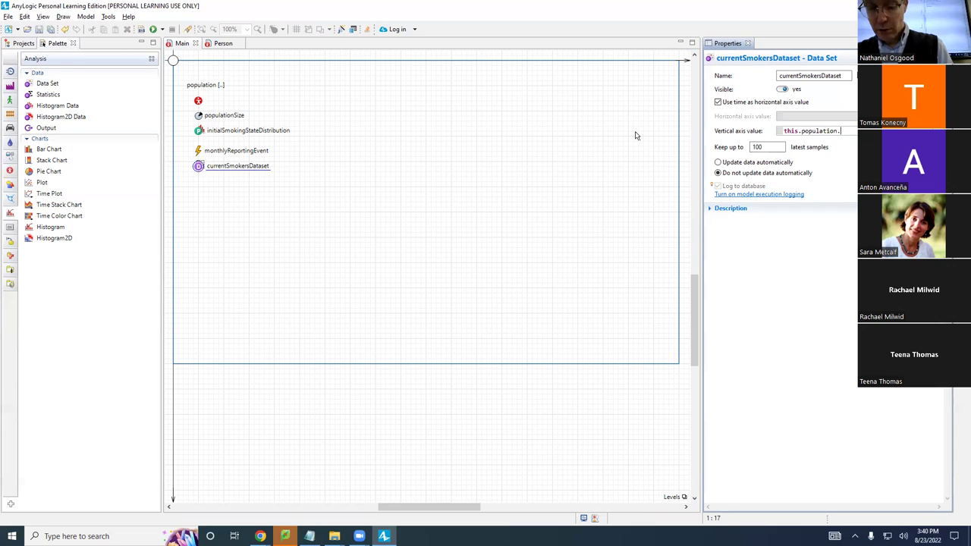
pyautogui.write('.count')
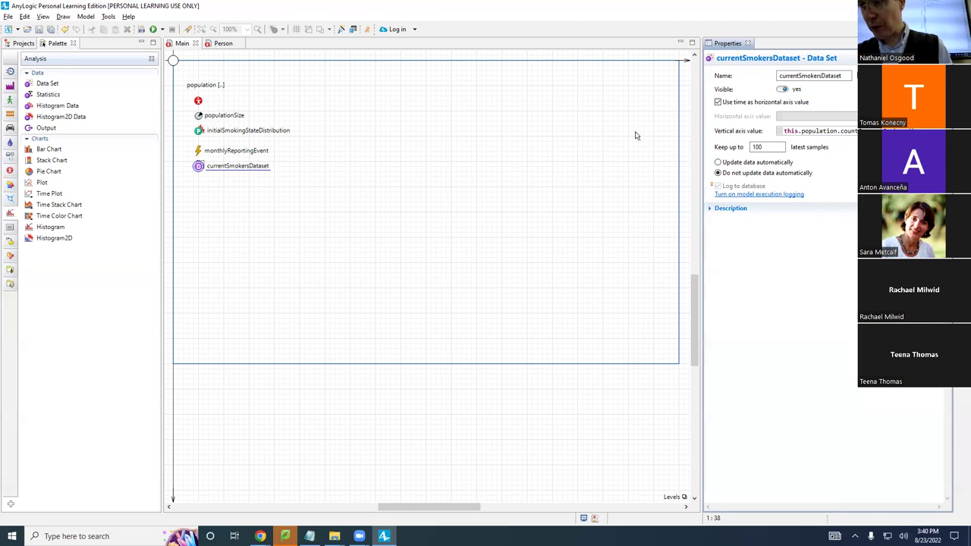
# Review the countCurrentSmokers expression in currentSmokersDataset, the matching statistic of population, and the action of monthlyReportingEvent.
pyautogui.hotkey('shift', 'ctrl', 'Left')
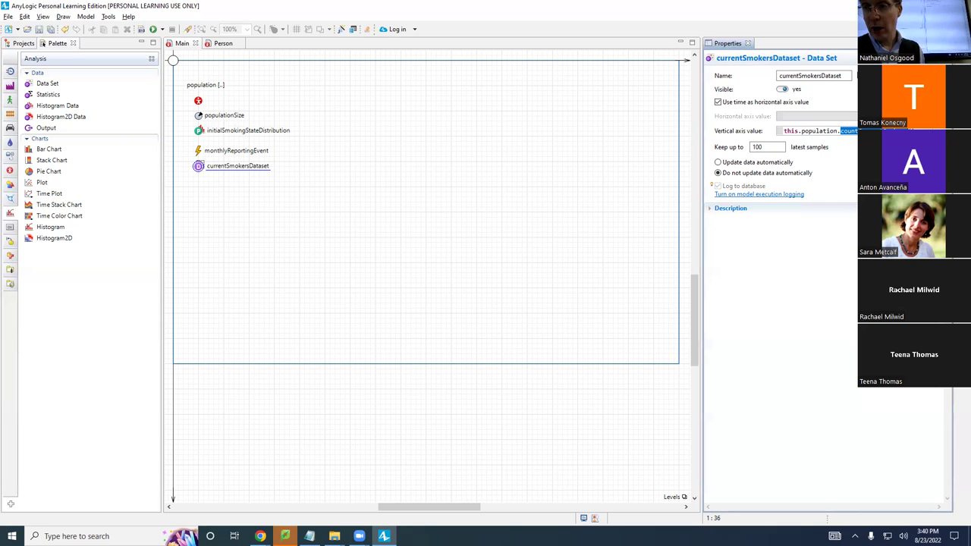
pyautogui.click(200, 103)
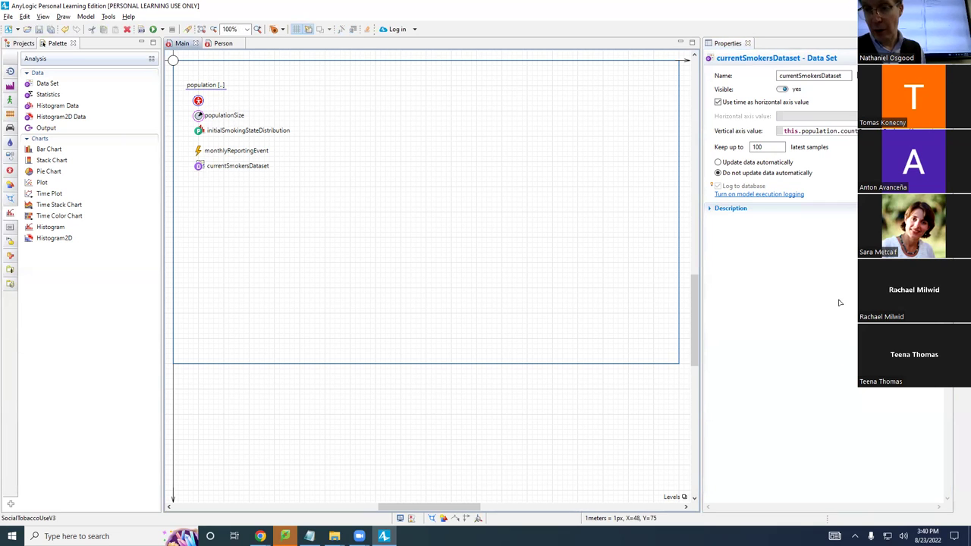
pyautogui.click(808, 295)
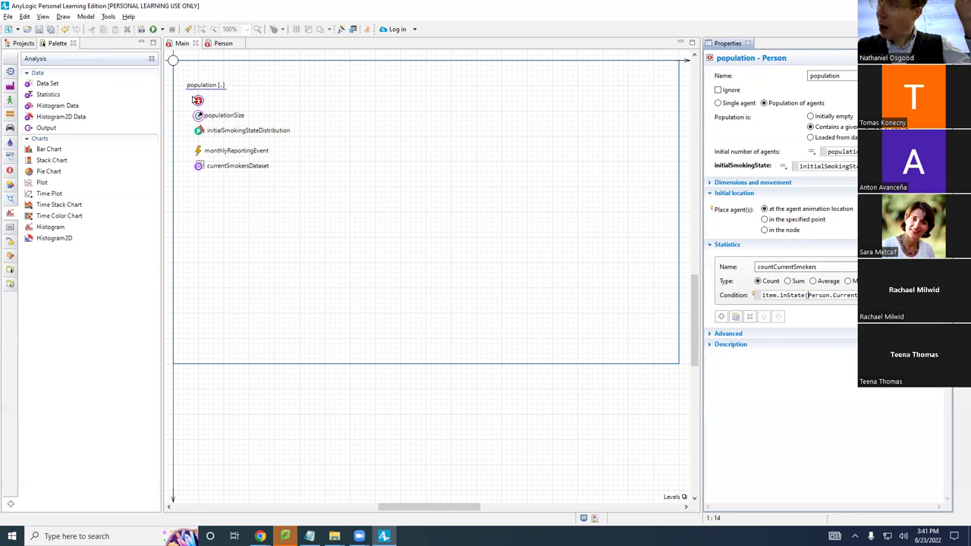
pyautogui.click(203, 169)
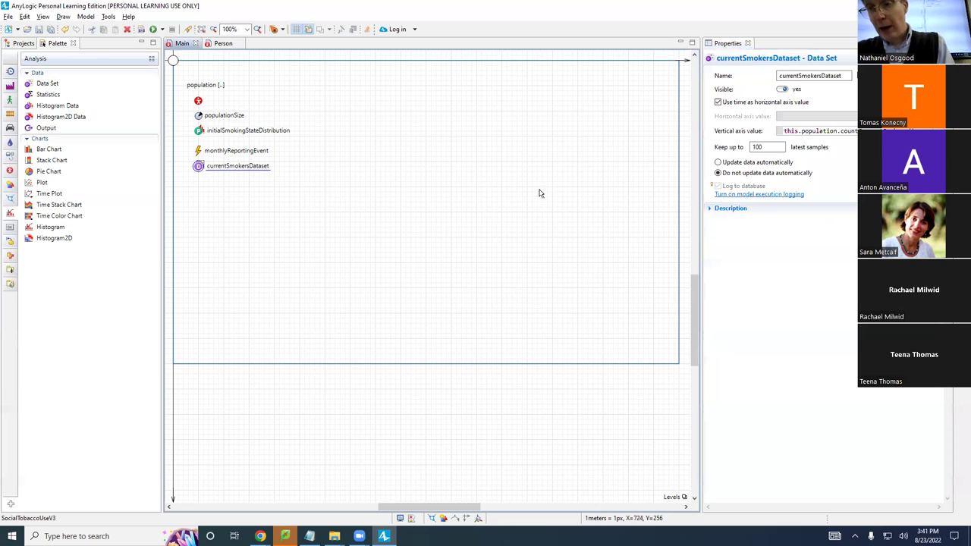
pyautogui.click(199, 152)
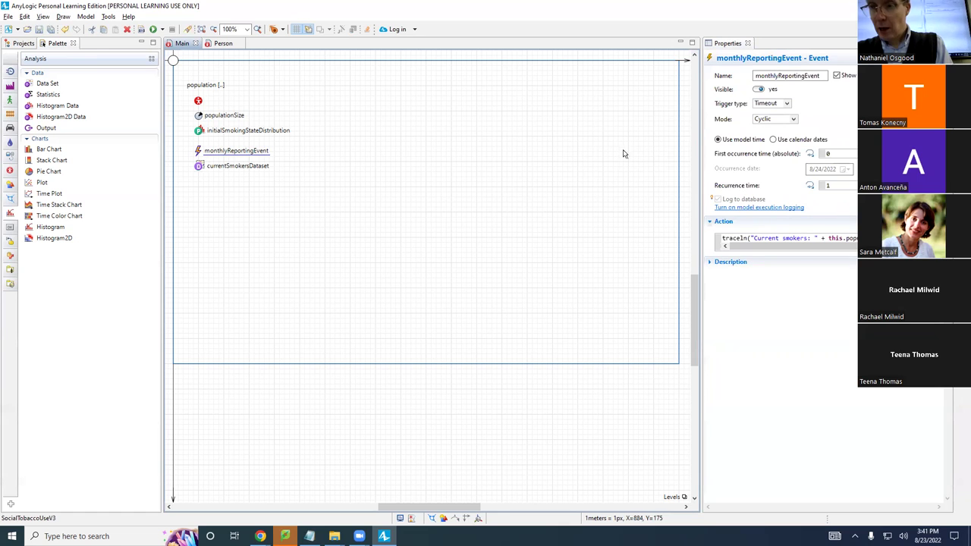
pyautogui.click(804, 238)
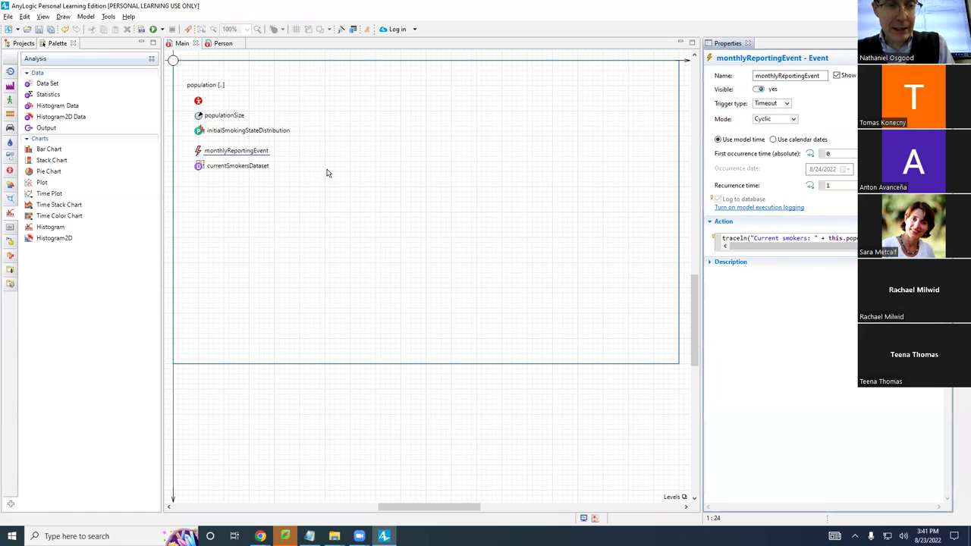
pyautogui.click(200, 165)
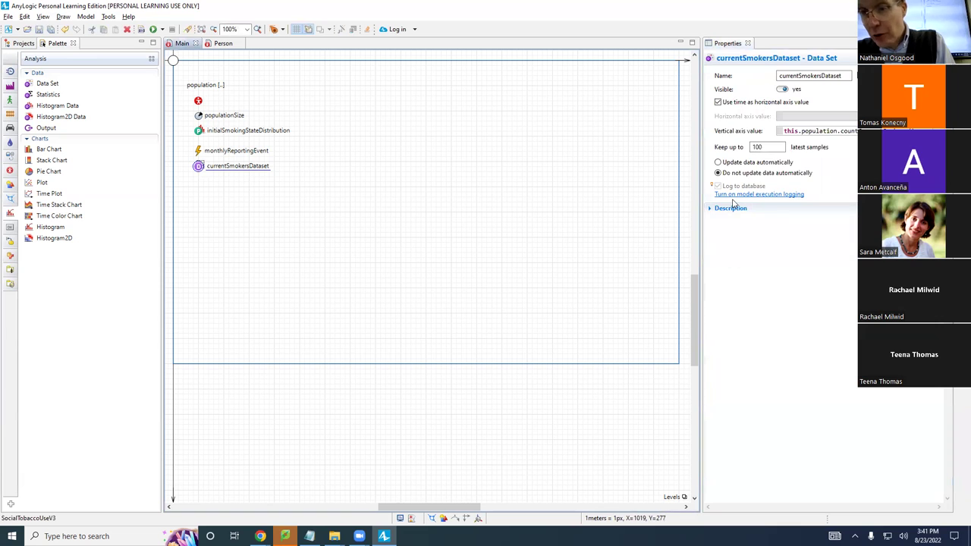
pyautogui.click(726, 164)
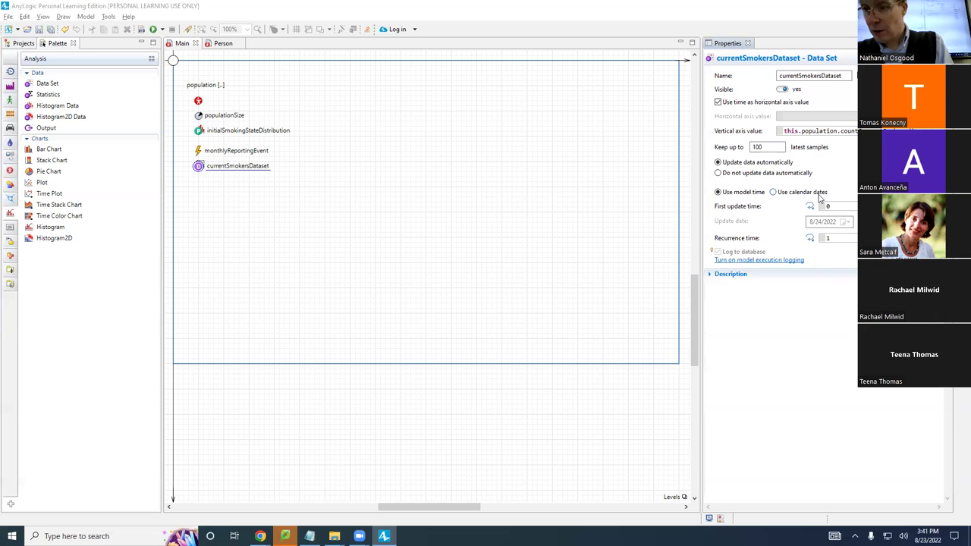
pyautogui.click(733, 175)
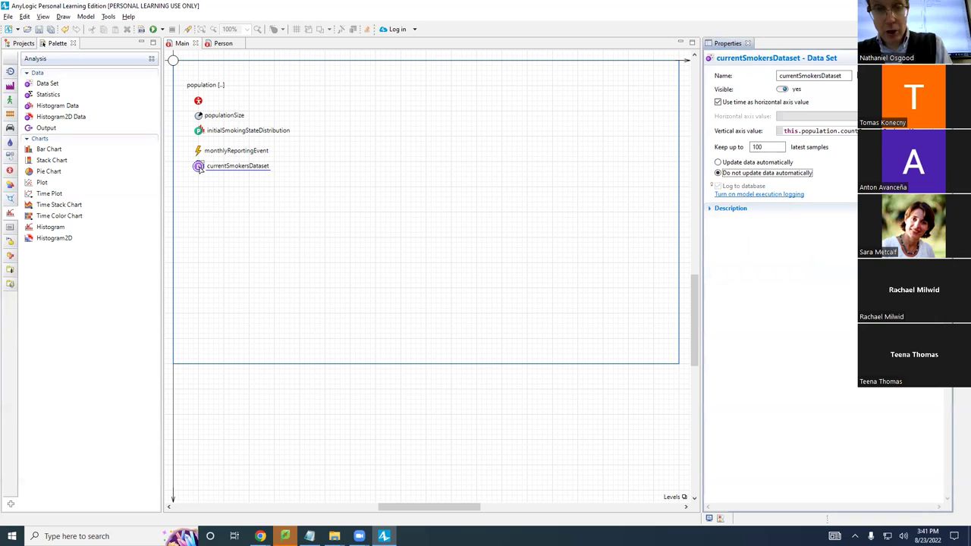
# Switch to Notepad, replace its text with the data set's vertical axis expression this.population.countCurrentSmokers(), and return to AnyLogic.
pyautogui.click(855, 132)
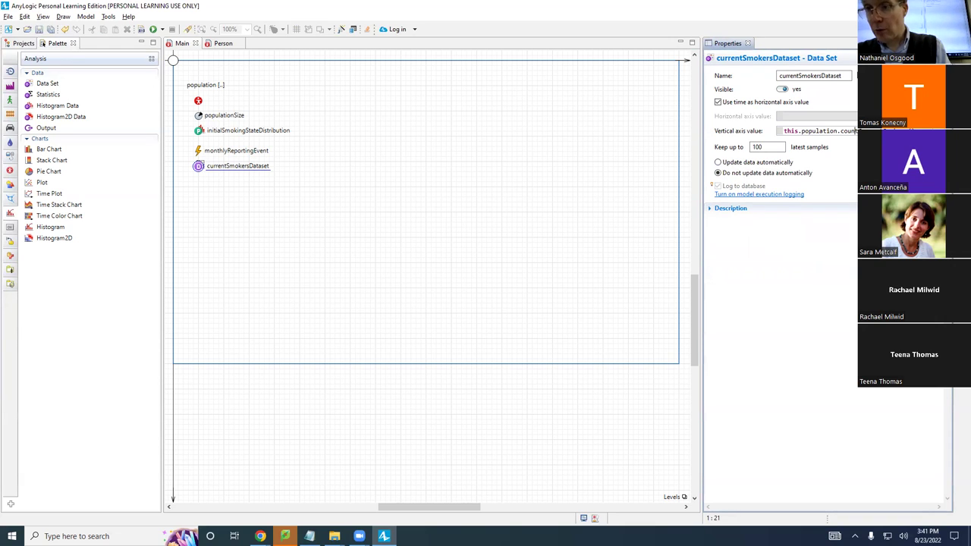
pyautogui.hotkey('ctrl', 'a')
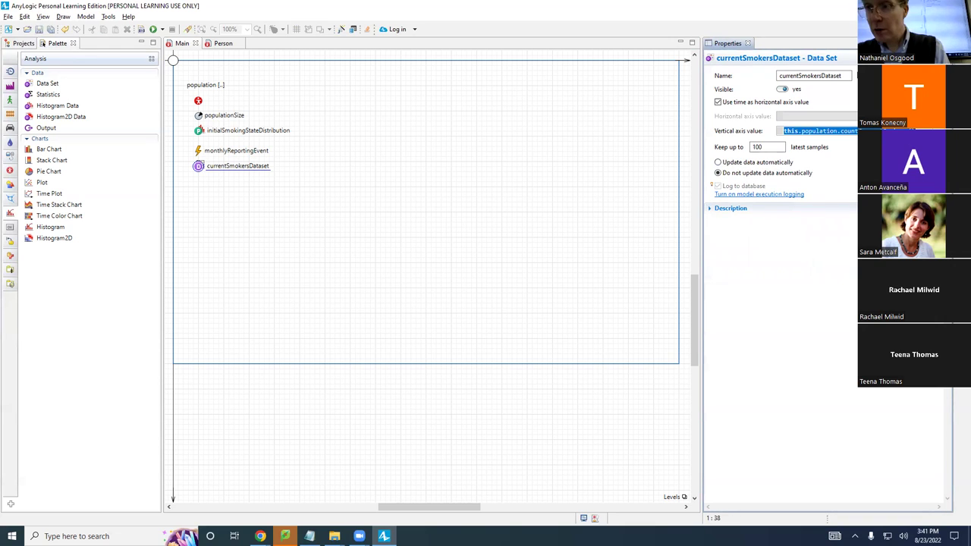
pyautogui.hotkey('alt', 'Tab')
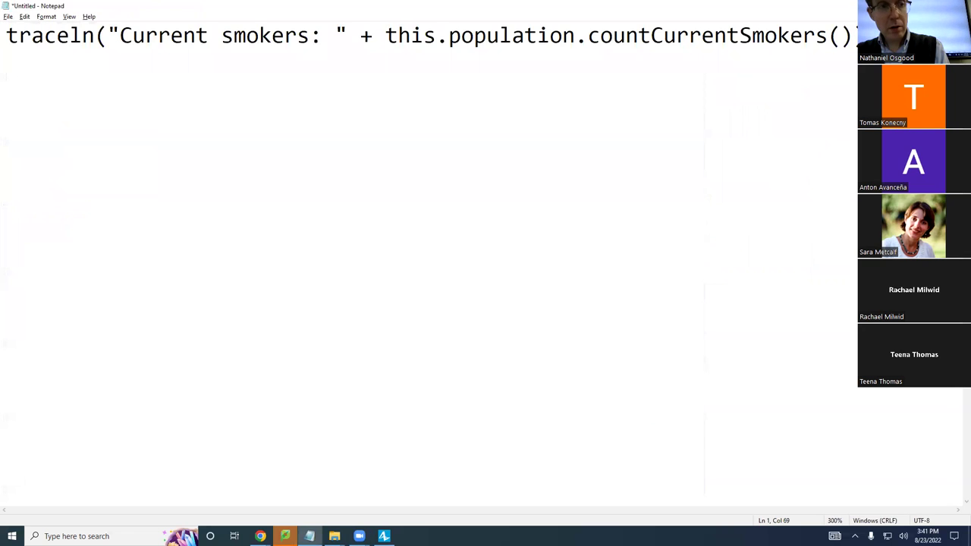
pyautogui.hotkey('ctrl', 'a')
pyautogui.write('this.population.countCurrentSmokers()')
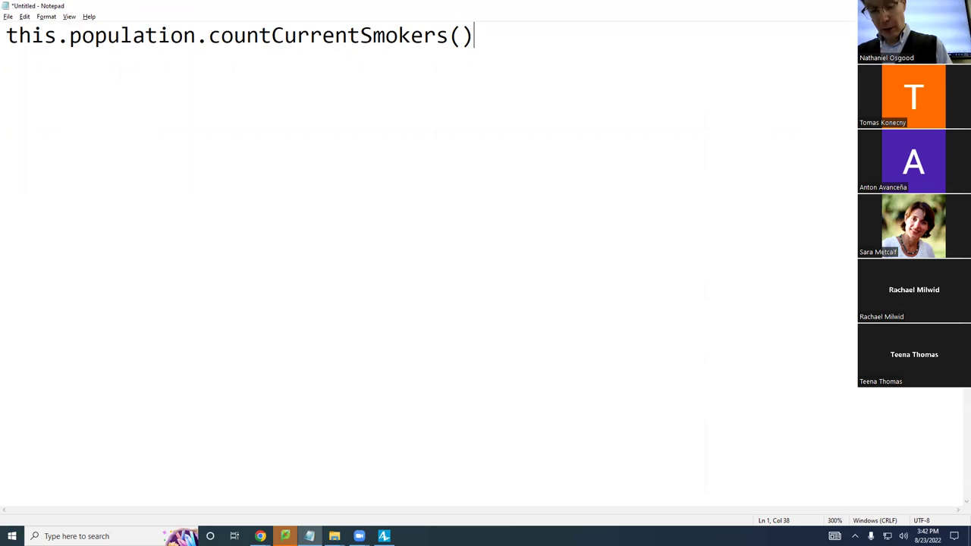
pyautogui.hotkey('alt', 'Tab')
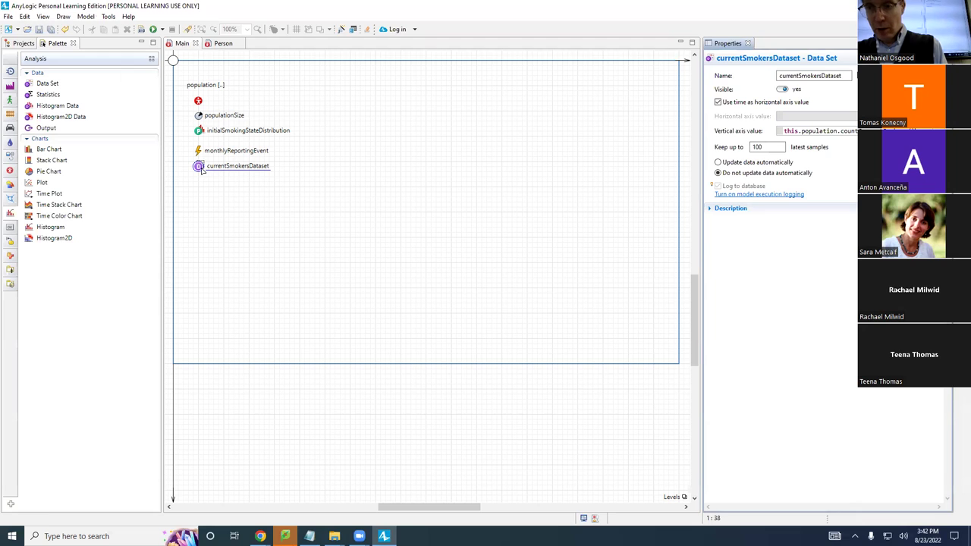
# Set currentSmokersDataset to update its data automatically and run the Simulation experiment.
pyautogui.click(202, 169)
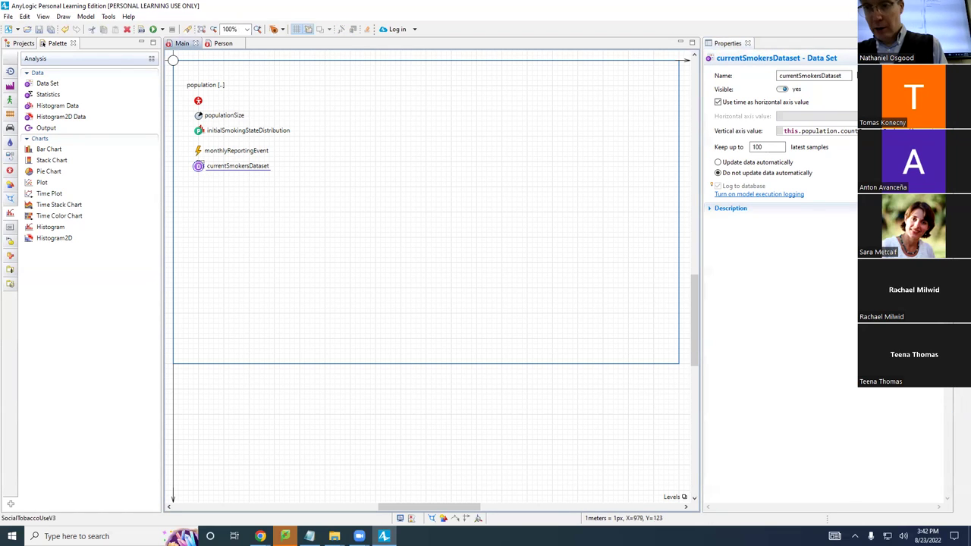
pyautogui.click(723, 163)
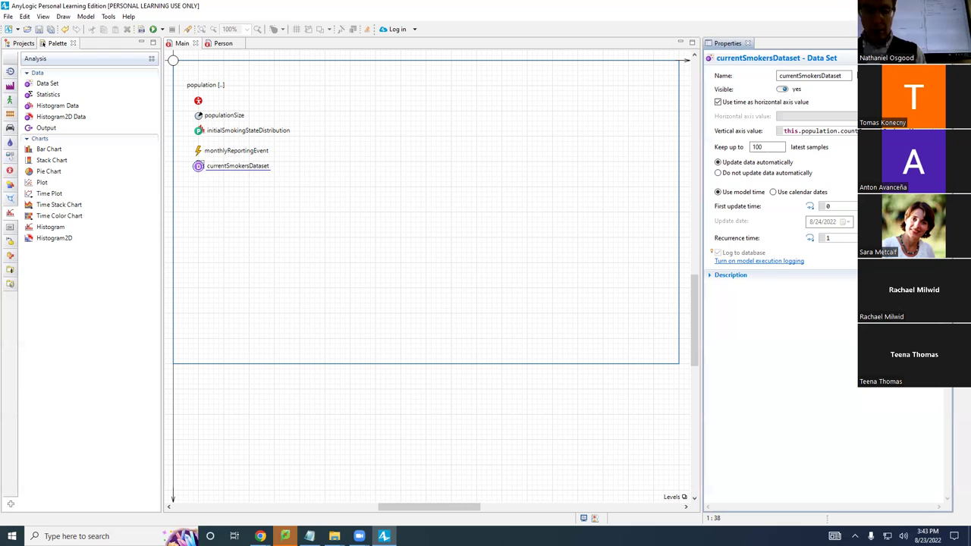
pyautogui.click(23, 44)
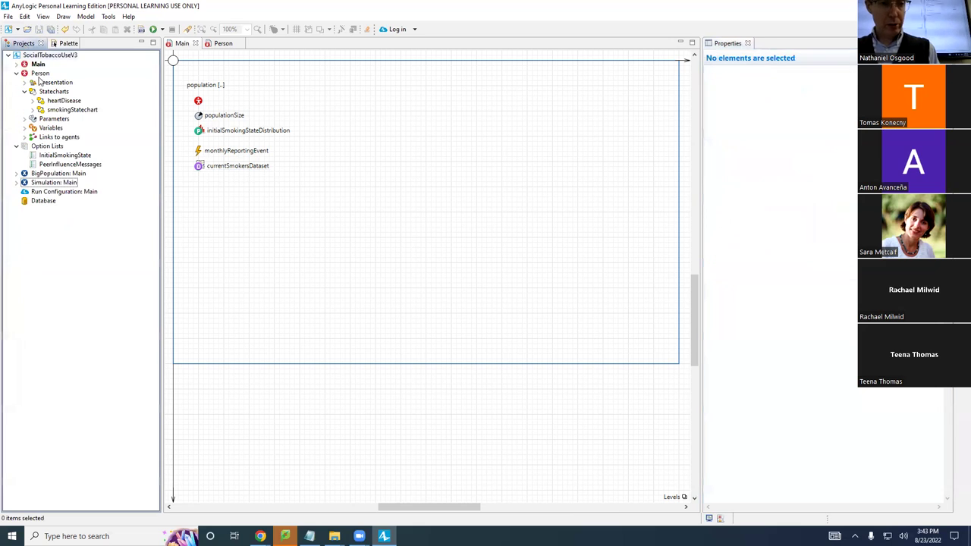
pyautogui.rightClick(54, 185)
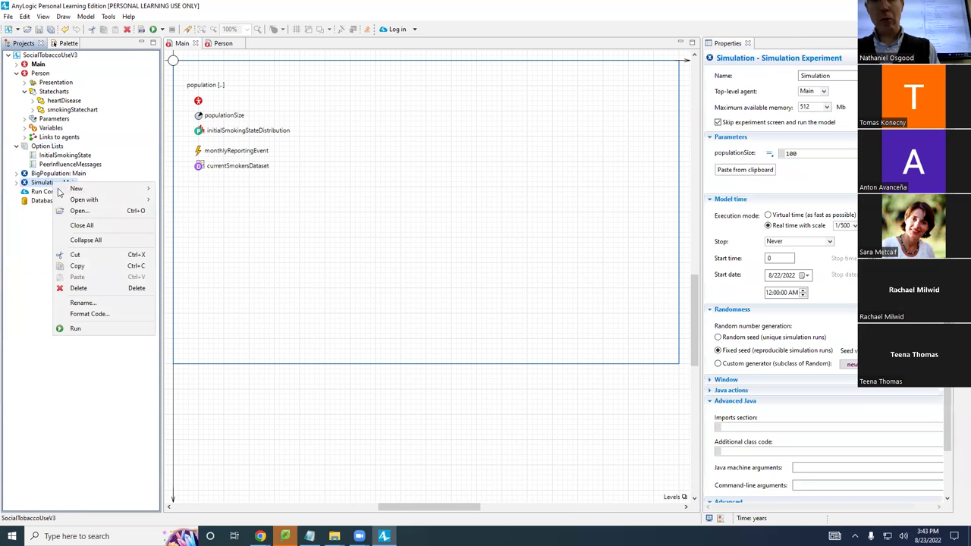
pyautogui.click(96, 330)
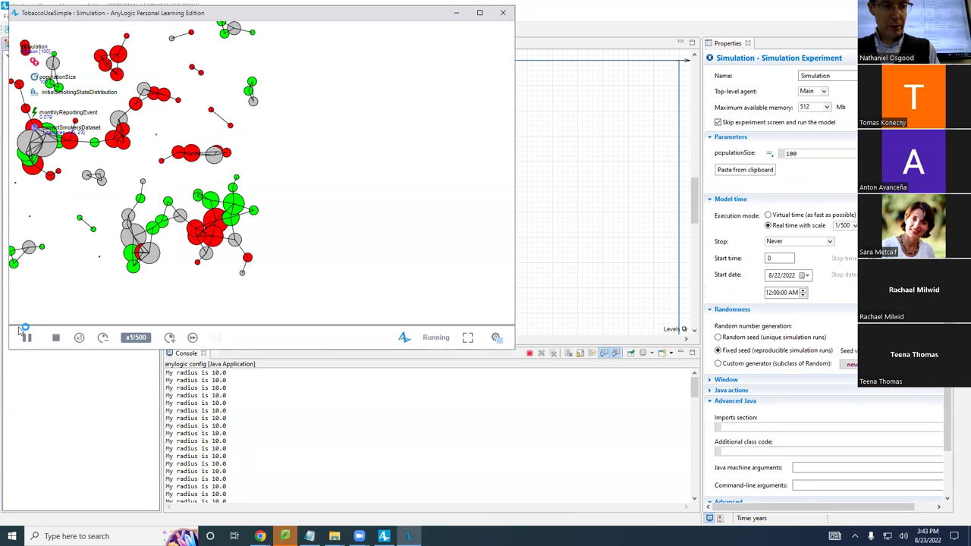
# Raise the simulation speed to x2 while the run is paused, and resume it.
pyautogui.click(26, 337)
pyautogui.click(168, 337)
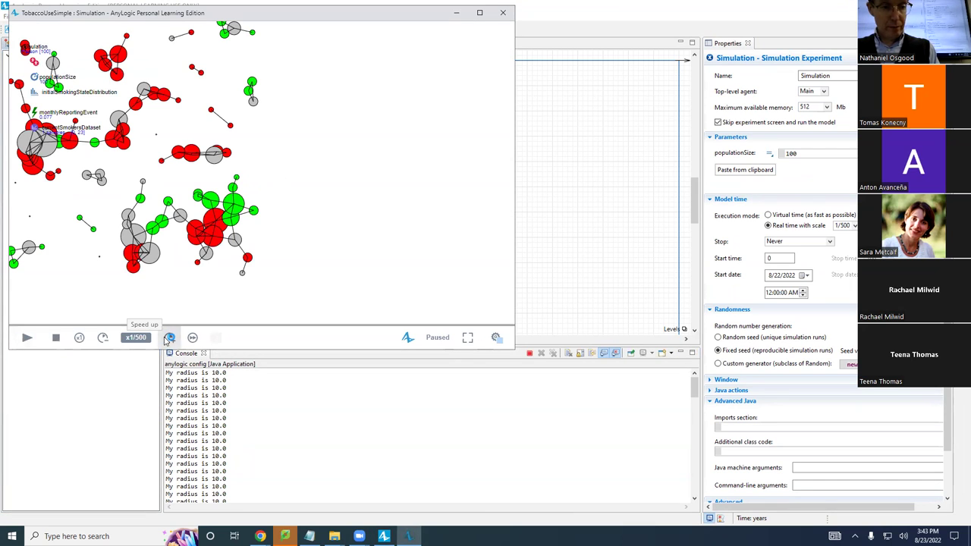
pyautogui.click(168, 338)
pyautogui.click(168, 337)
pyautogui.click(168, 337)
pyautogui.click(169, 338)
pyautogui.click(169, 338)
pyautogui.click(168, 337)
pyautogui.click(168, 338)
pyautogui.click(170, 337)
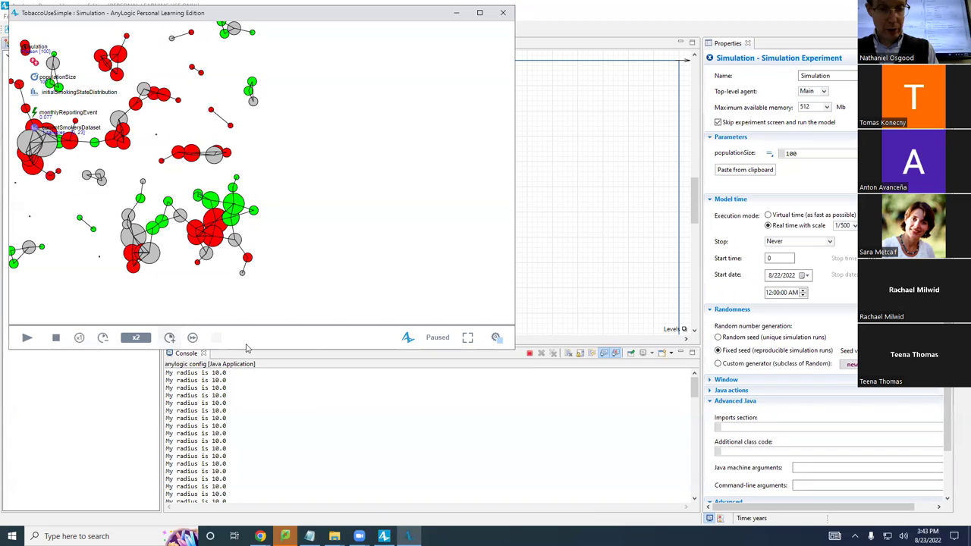
pyautogui.click(24, 338)
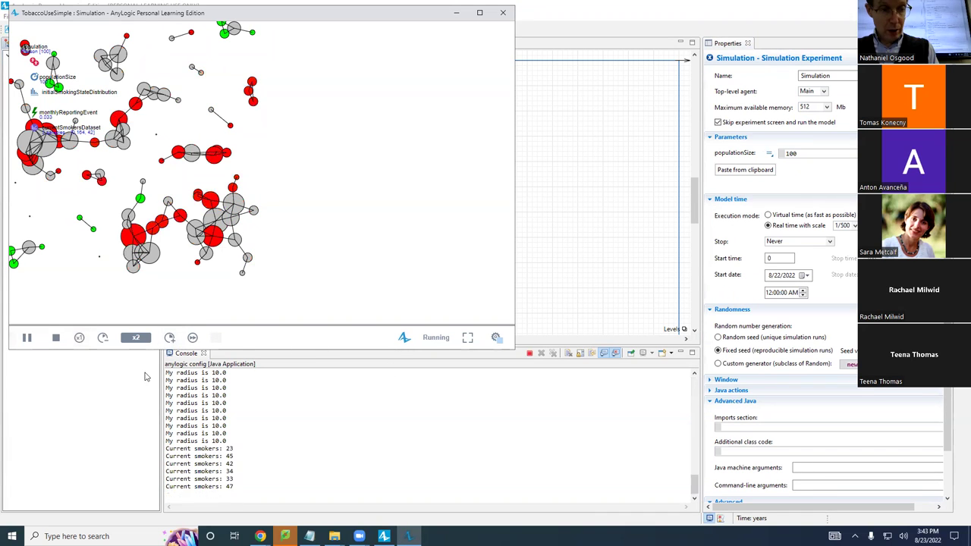
# Open the recorded values of currentSmokersDataset in the simulation window and pause the run.
pyautogui.click(242, 416)
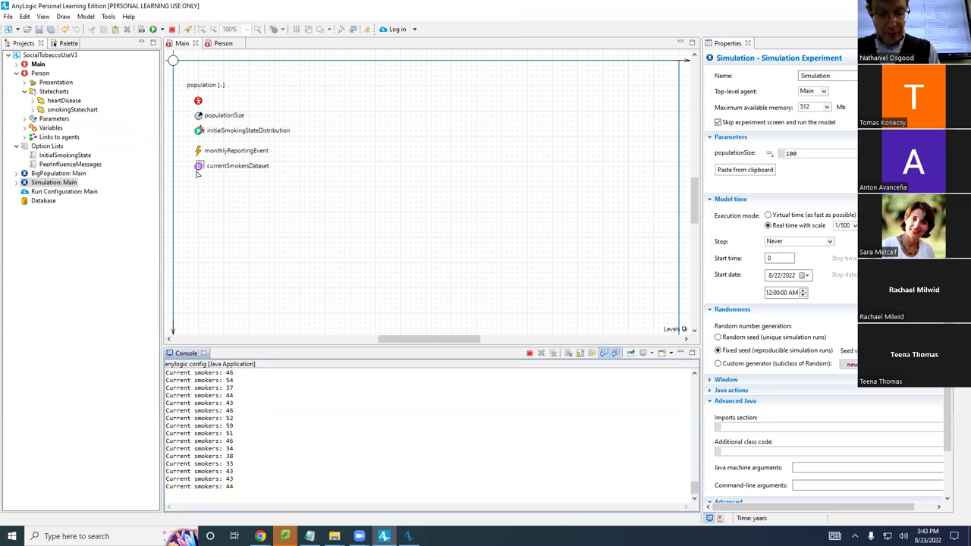
pyautogui.hotkey('alt', 'Tab')
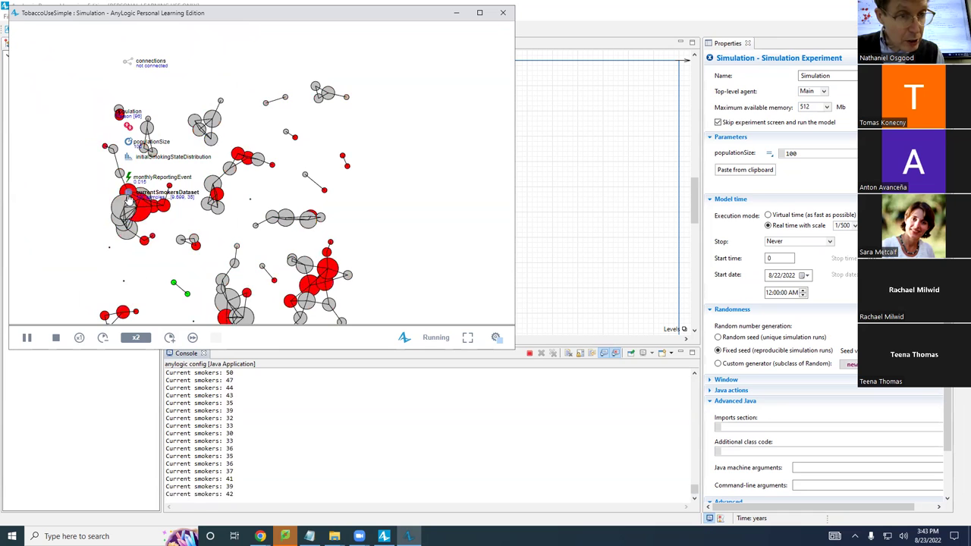
pyautogui.click(128, 194)
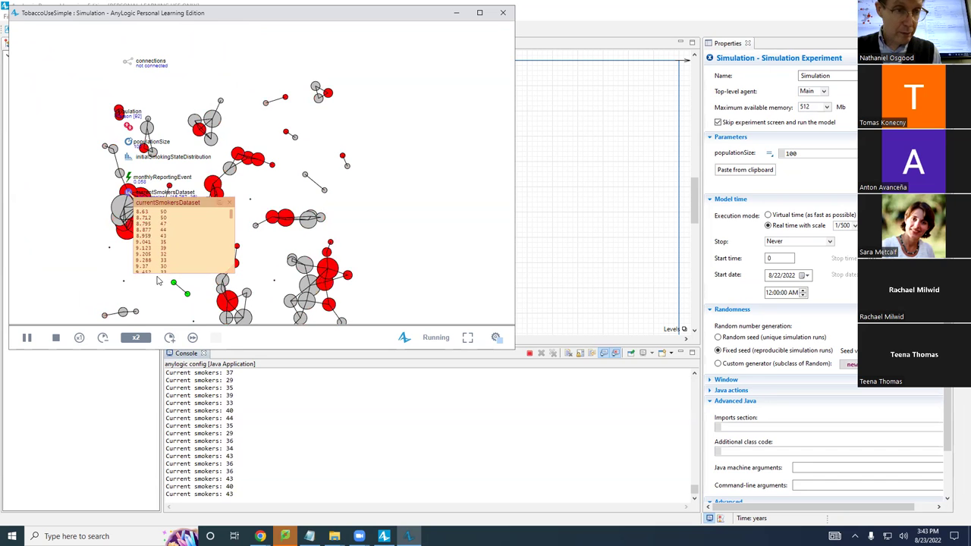
pyautogui.click(26, 337)
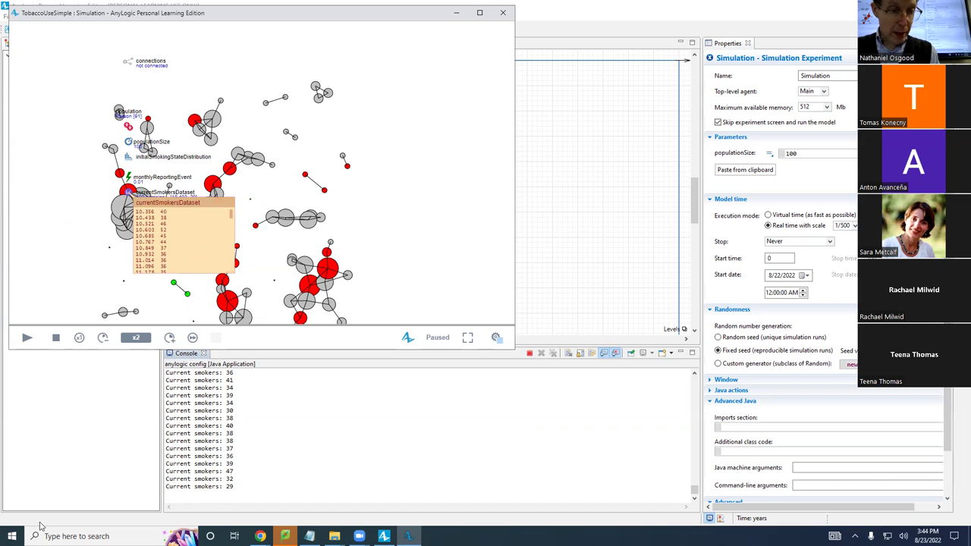
# Find Excel 2016 among the installed applications and launch it.
pyautogui.click(11, 521)
pyautogui.click(12, 536)
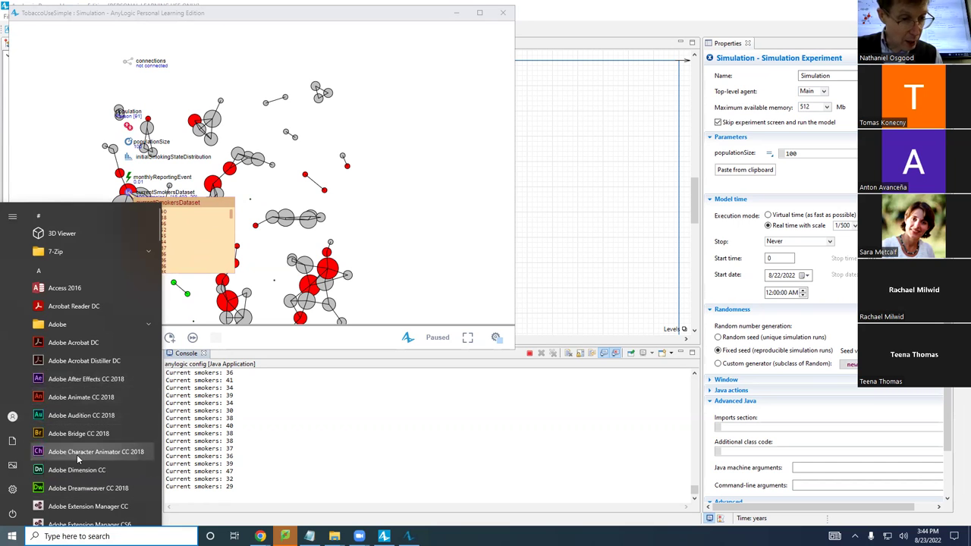
pyautogui.scroll(-10, 80, 447)
pyautogui.scroll(-15, 80, 448)
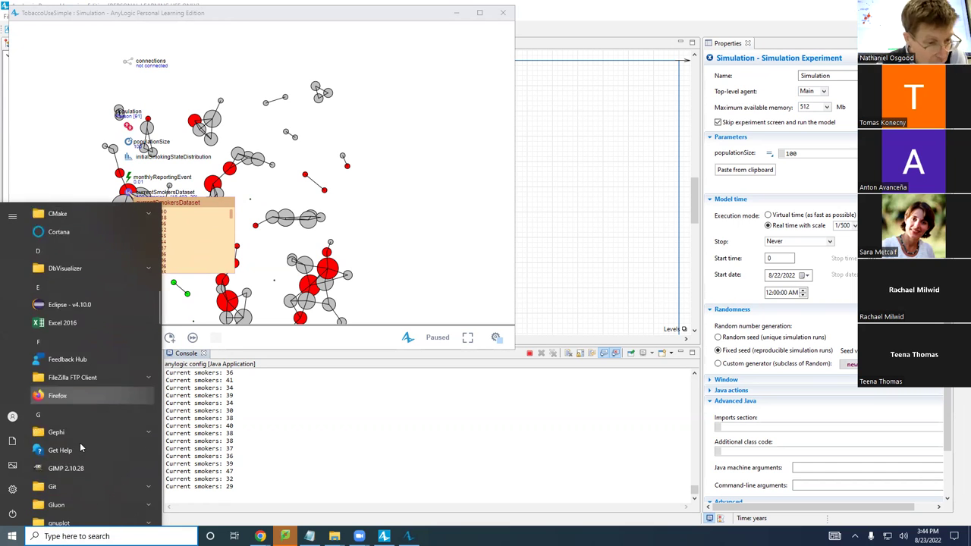
pyautogui.scroll(-3, 80, 442)
pyautogui.scroll(4, 79, 442)
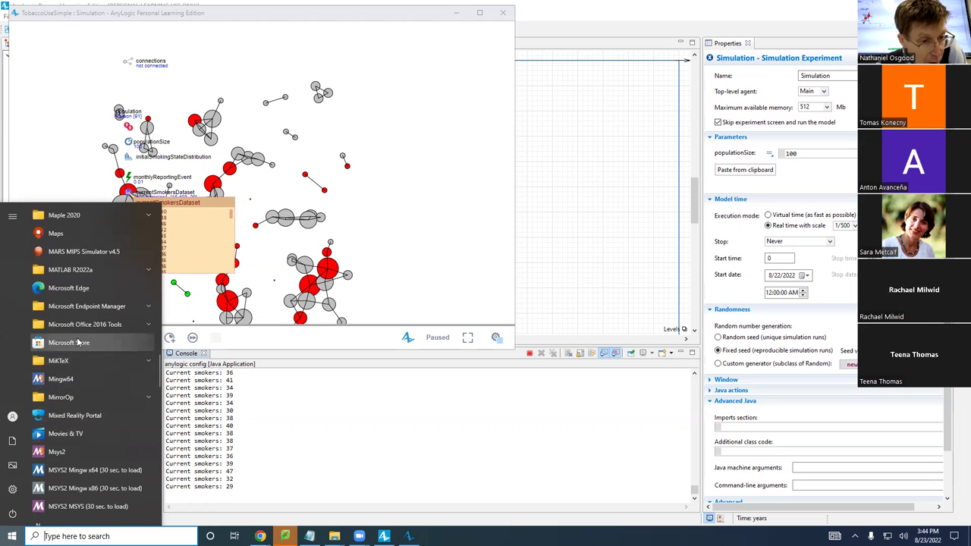
pyautogui.click(82, 325)
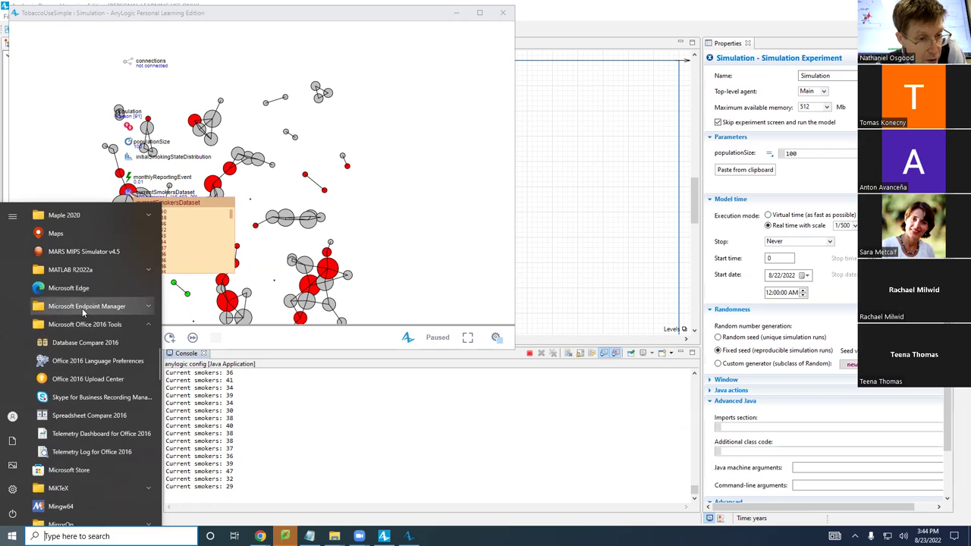
pyautogui.scroll(1, 85, 313)
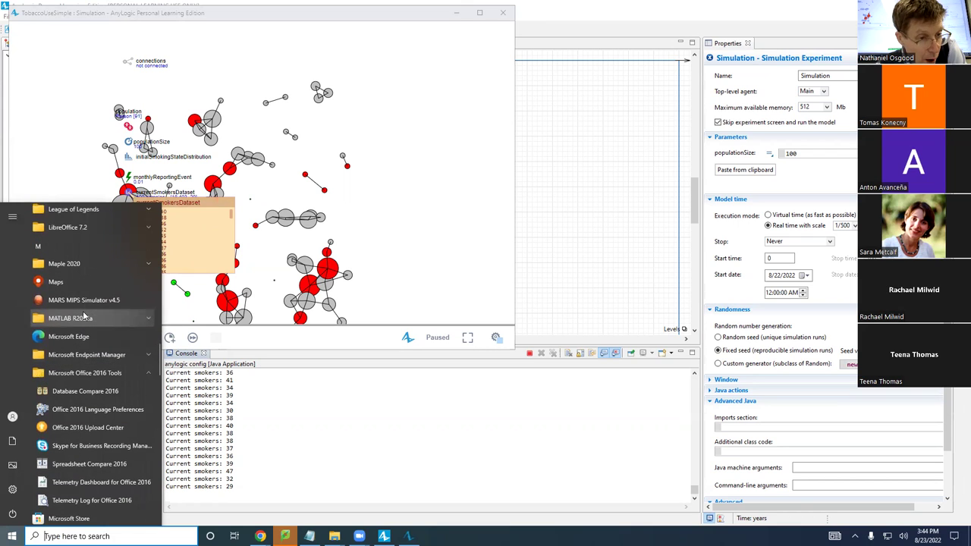
pyautogui.click(97, 372)
pyautogui.click(97, 372)
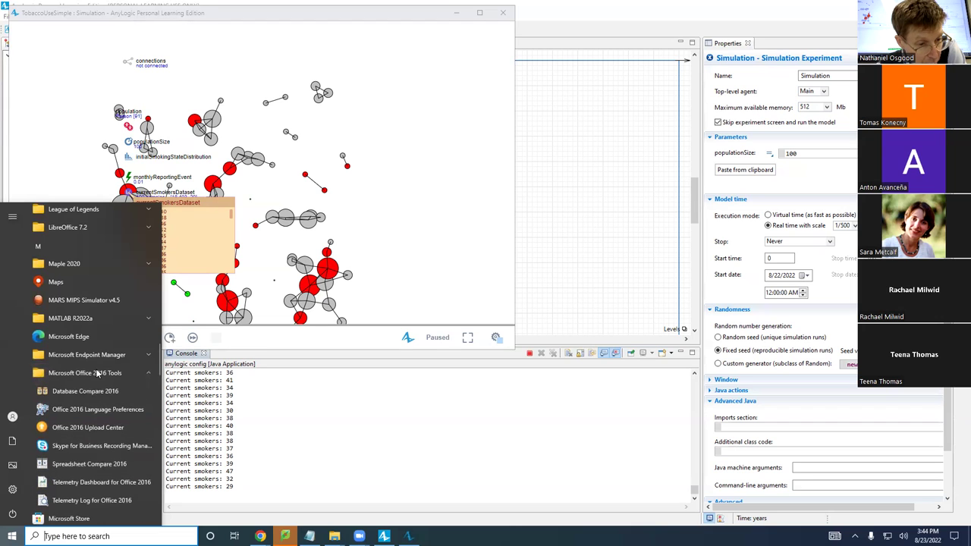
pyautogui.scroll(-4, 97, 372)
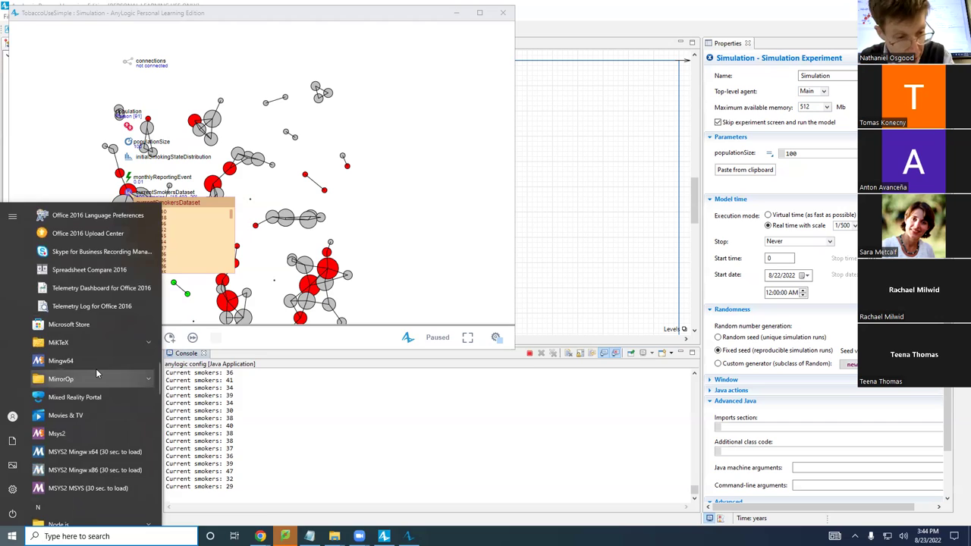
pyautogui.write('excel')
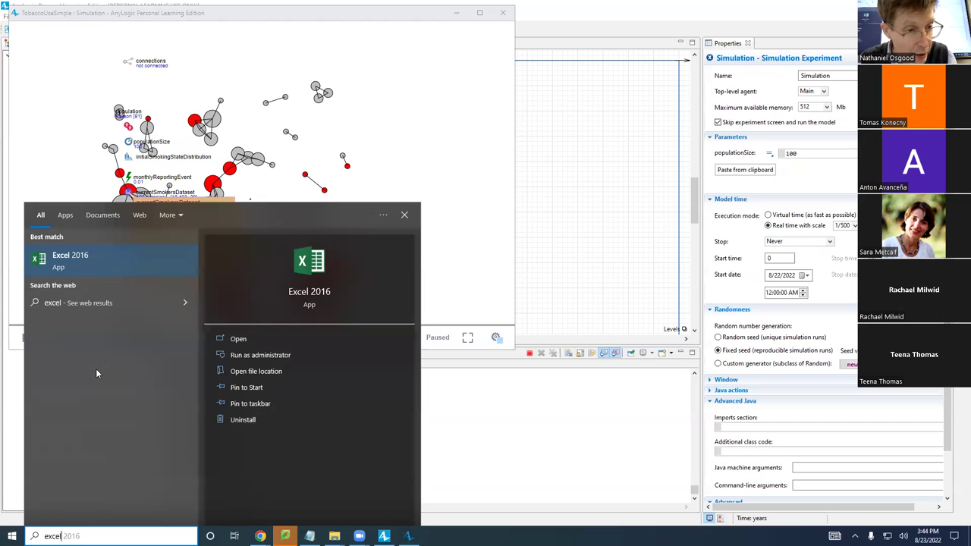
pyautogui.click(61, 262)
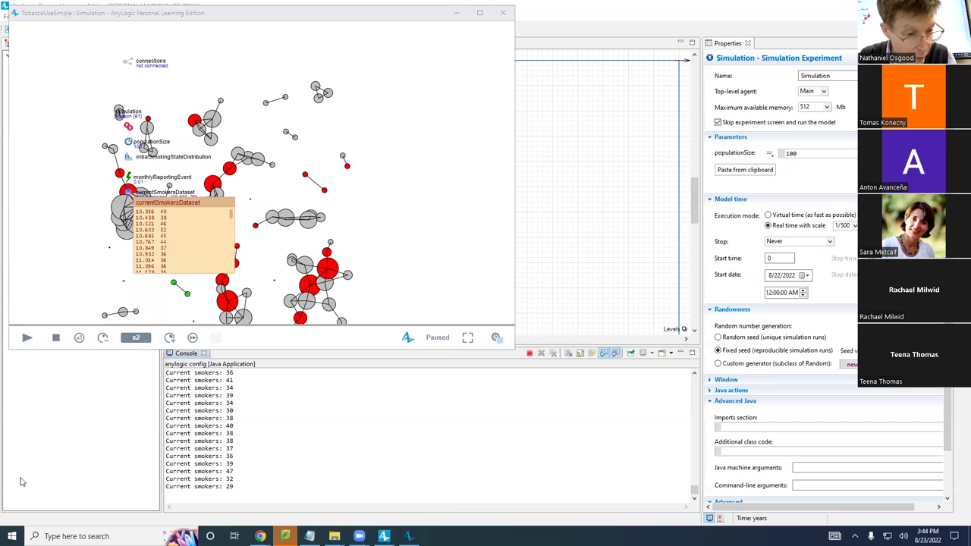
# Start Excel 2016 with a blank workbook, declining to choose the file types it should open by default.
pyautogui.click(13, 536)
pyautogui.scroll(-10, 92, 408)
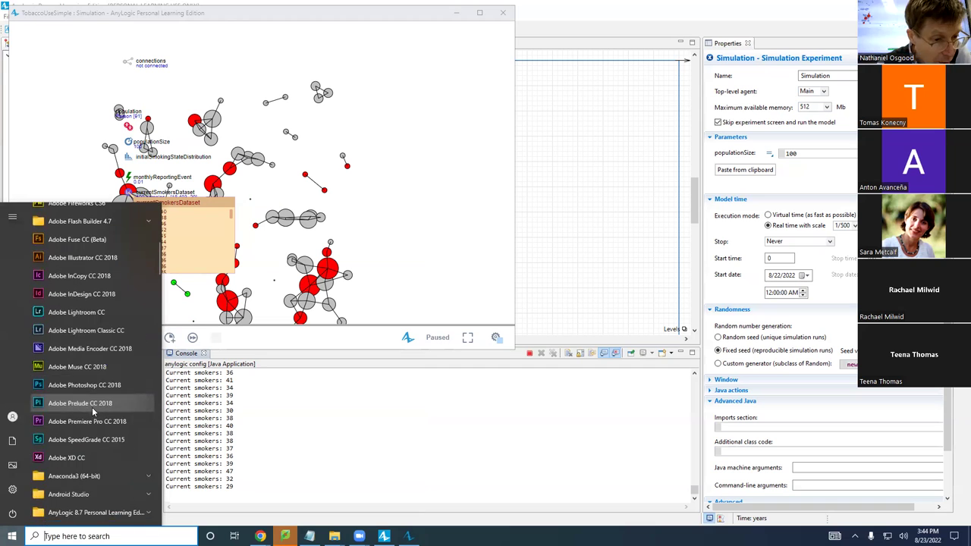
pyautogui.scroll(-5, 92, 408)
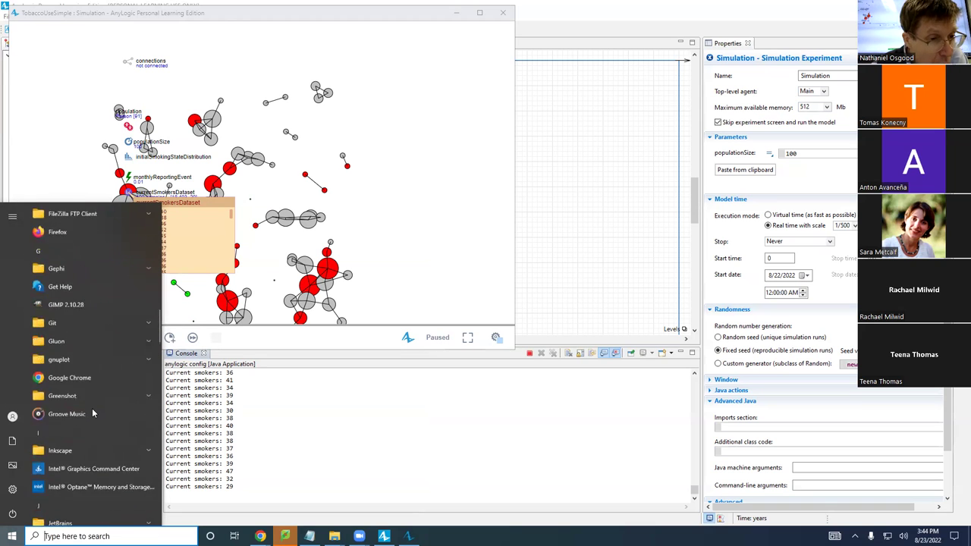
pyautogui.scroll(3, 95, 403)
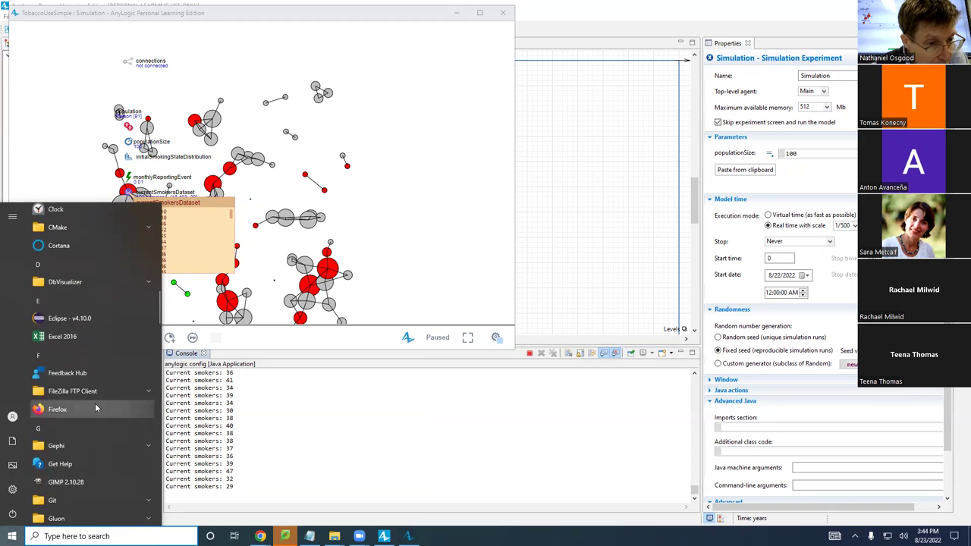
pyautogui.click(104, 336)
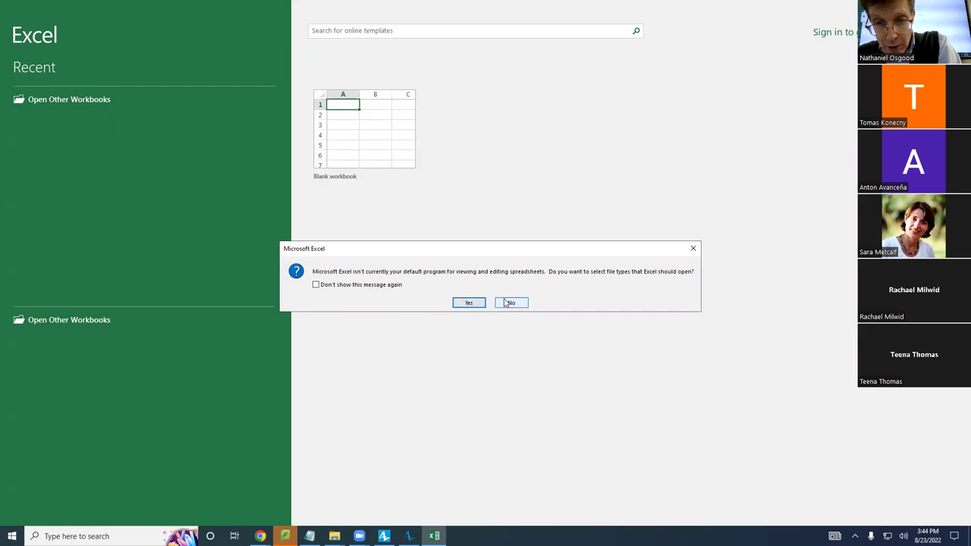
pyautogui.click(508, 303)
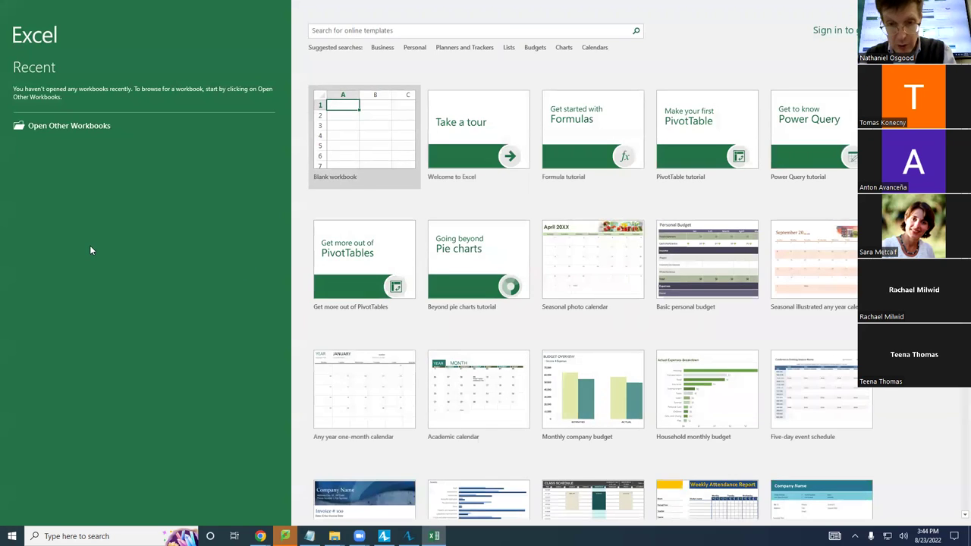
pyautogui.press('Return')
pyautogui.hotkey('ctrl', 'c')
pyautogui.press('Escape')
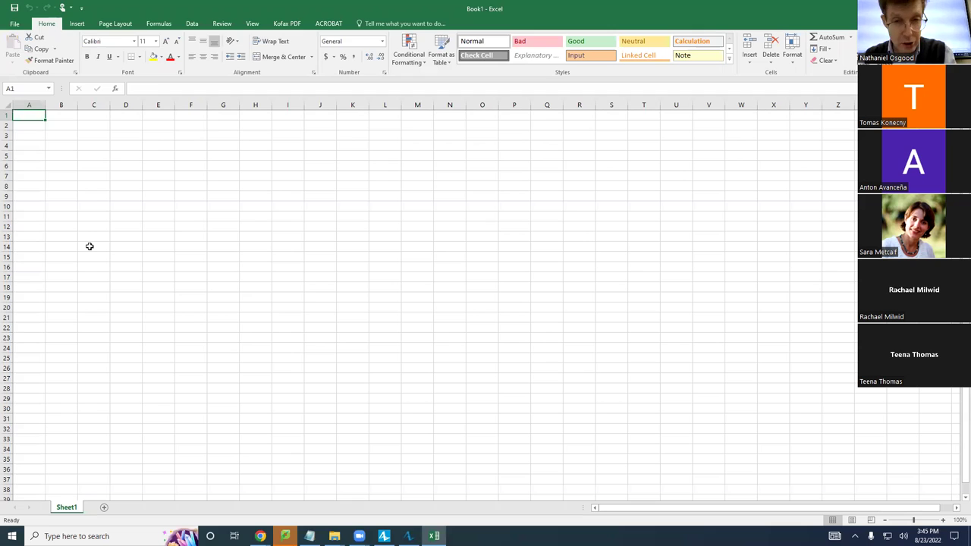
# Copy the recorded values of currentSmokersDataset from the simulation window and paste them into the blank Excel sheet at cell A1.
pyautogui.hotkey('alt', 'Tab')
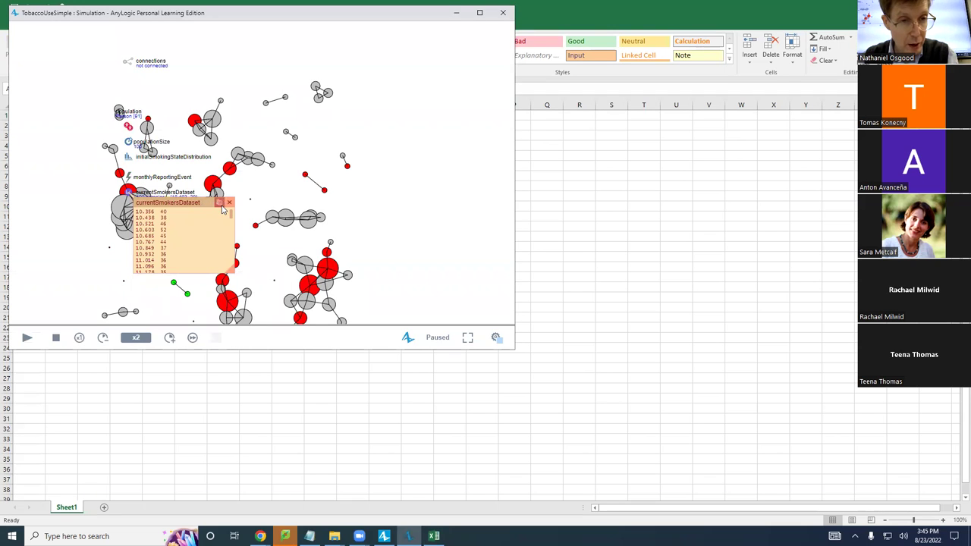
pyautogui.click(219, 202)
pyautogui.hotkey('alt', 'Tab')
pyautogui.hotkey('ctrl', 'v')
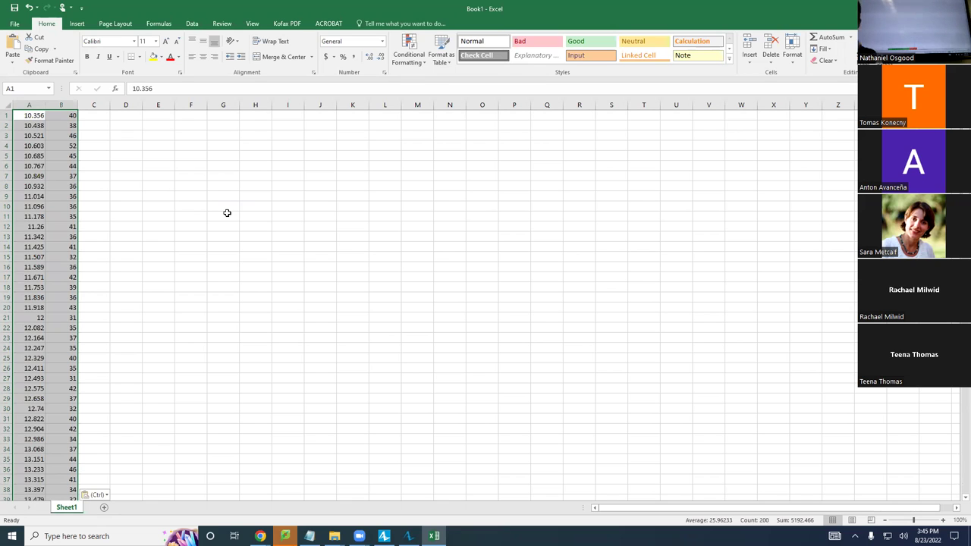
# Plot all the pasted data in columns A and B as a scatter chart with smooth lines and markers.
pyautogui.press('Down')
pyautogui.press('Down')
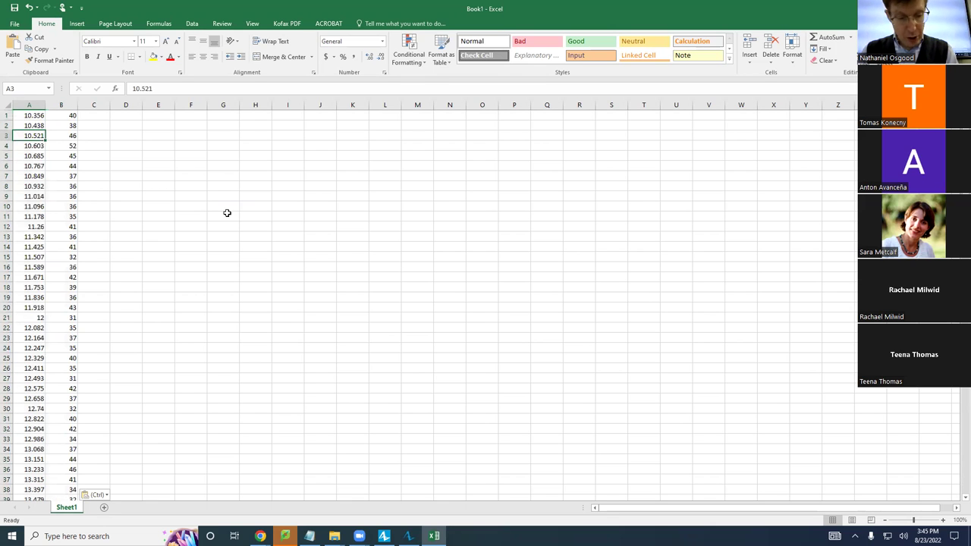
pyautogui.hotkey('ctrl', 'Down')
pyautogui.hotkey('shift', 'Right')
pyautogui.hotkey('ctrl', 'shift', 'Up')
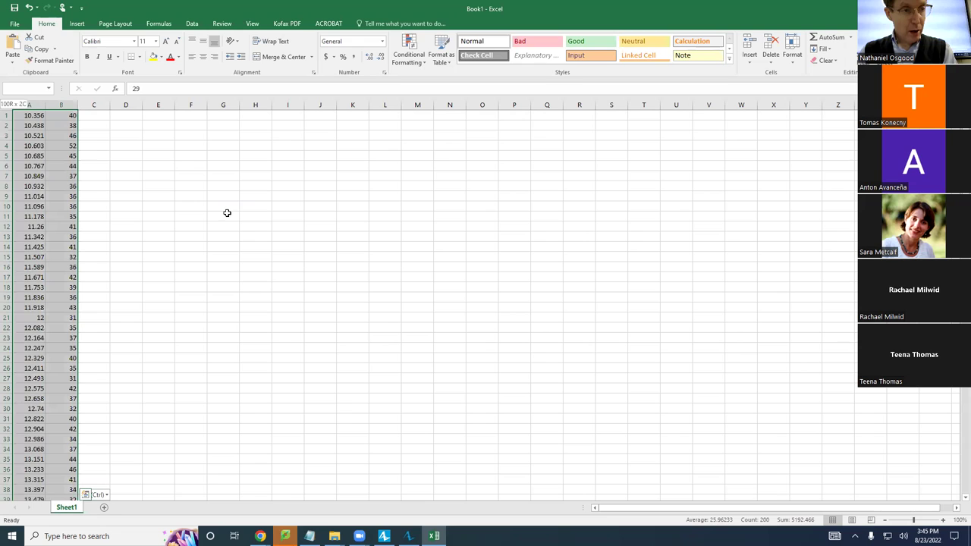
pyautogui.click(79, 24)
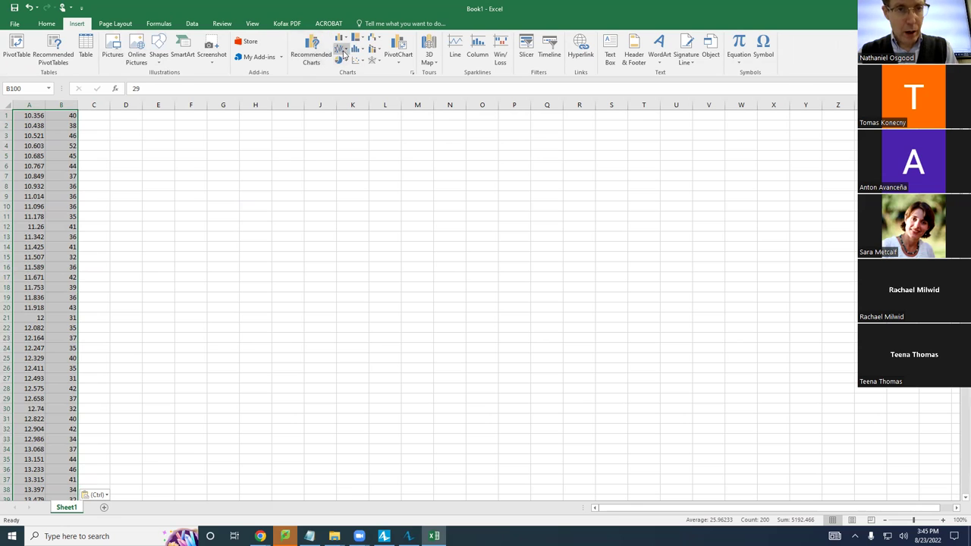
pyautogui.click(362, 60)
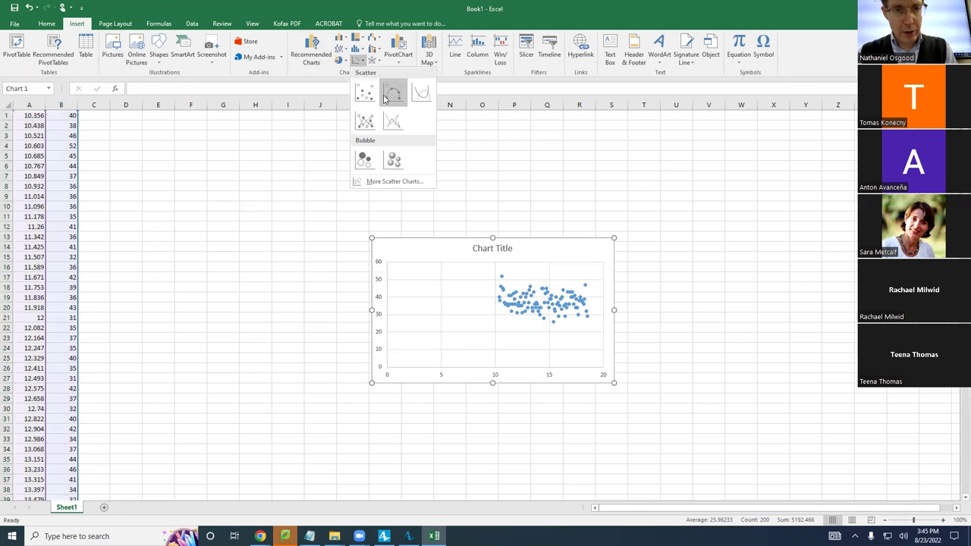
pyautogui.click(389, 95)
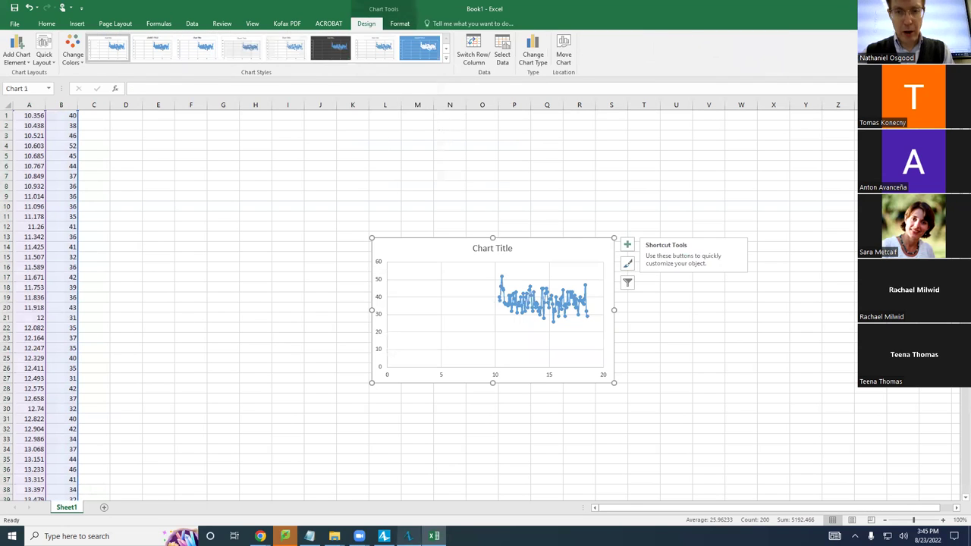
# Close the paused simulation window and return to the Main diagram in AnyLogic.
pyautogui.moveTo(408, 535)
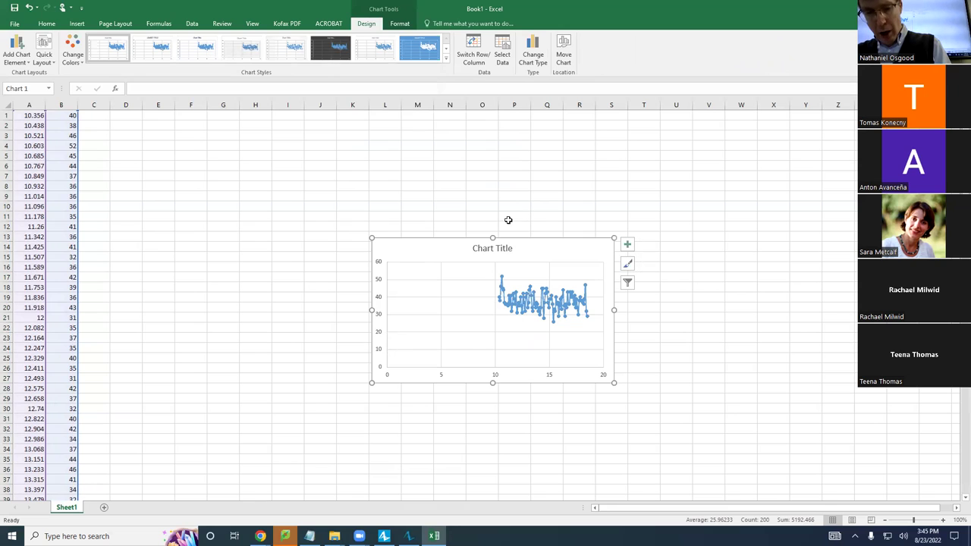
pyautogui.hotkey('alt', 'Tab')
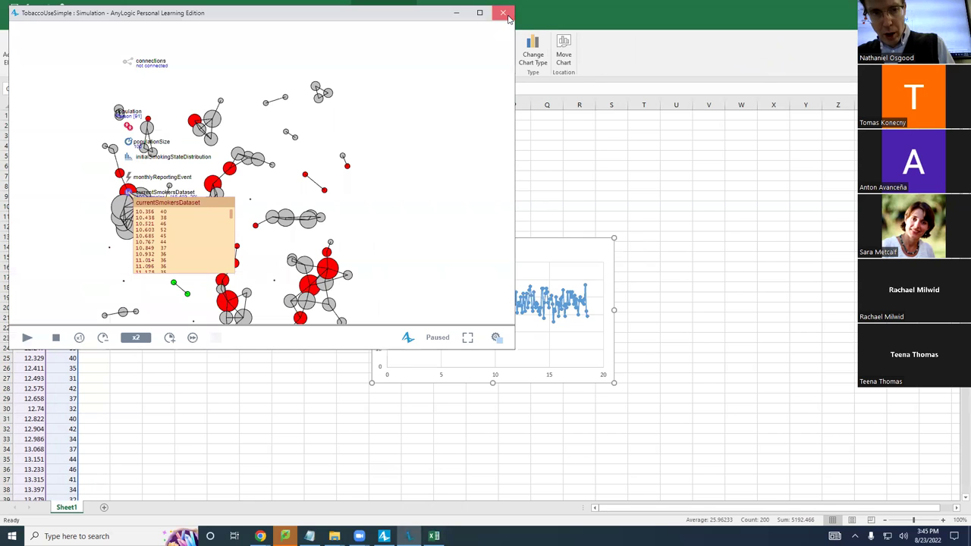
pyautogui.click(504, 15)
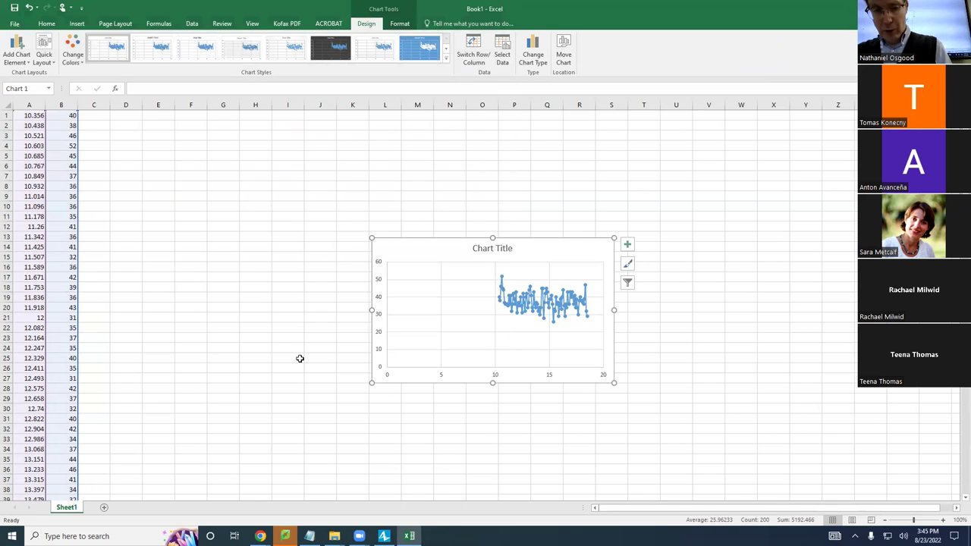
pyautogui.hotkey('alt', 'Tab')
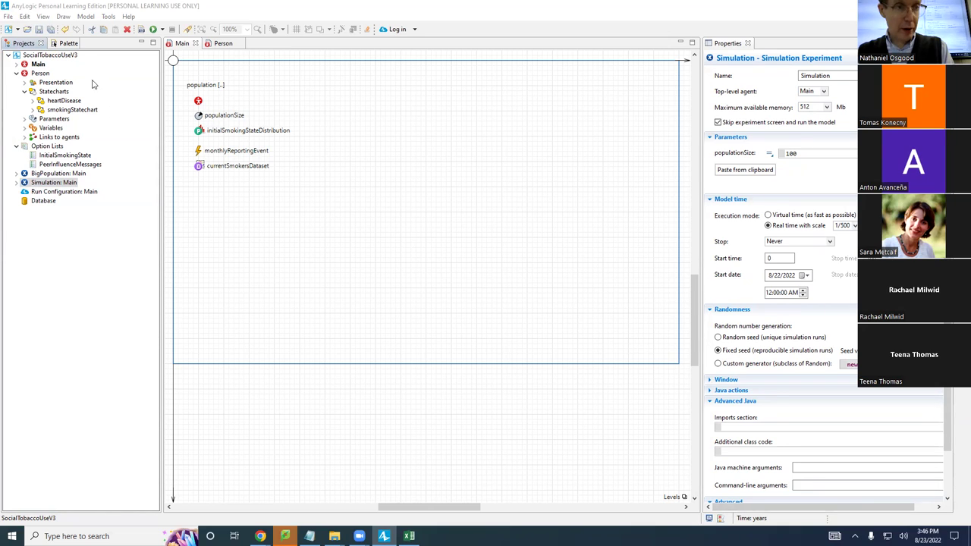
pyautogui.click(223, 129)
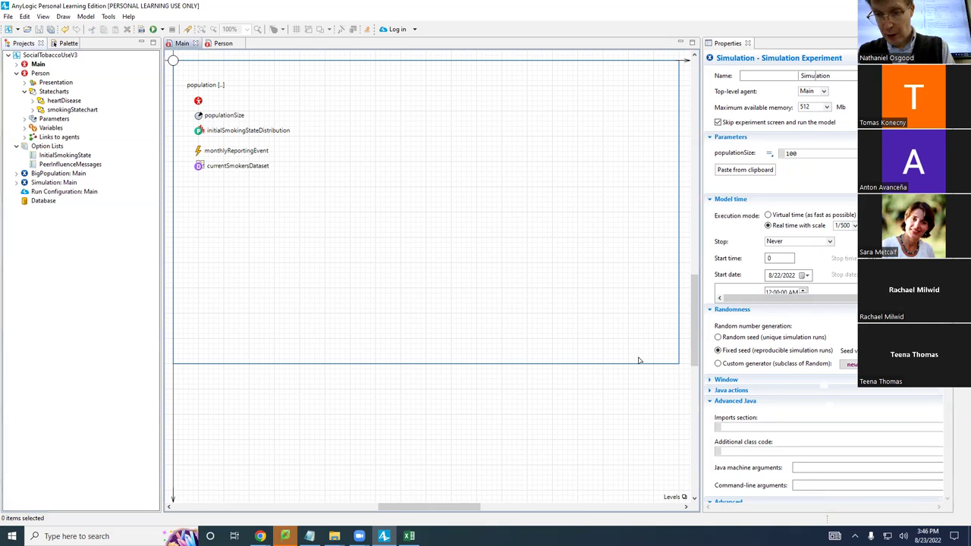
# Add a second statistic of type Count to the population and name it countHeartDisease.
pyautogui.click(204, 84)
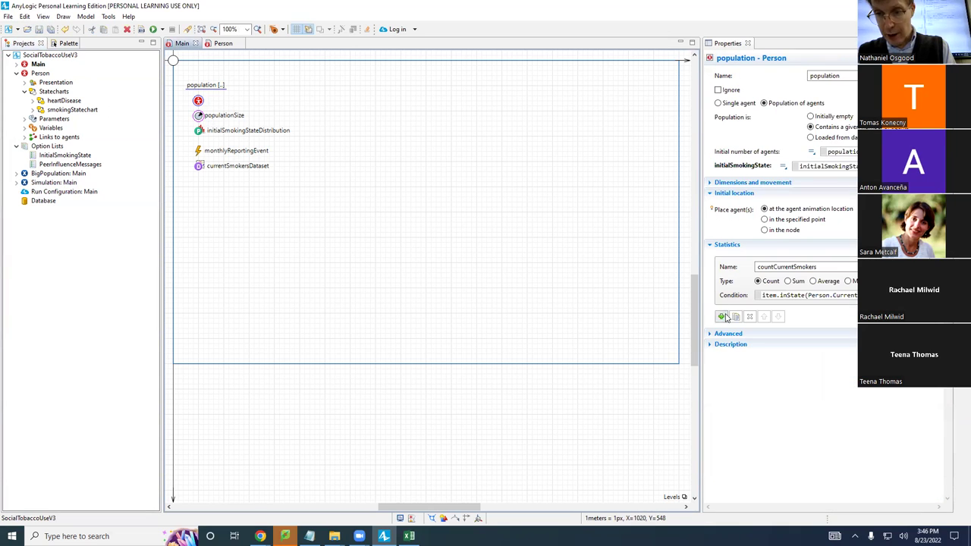
pyautogui.click(721, 315)
pyautogui.click(805, 320)
pyautogui.doubleClick(806, 320)
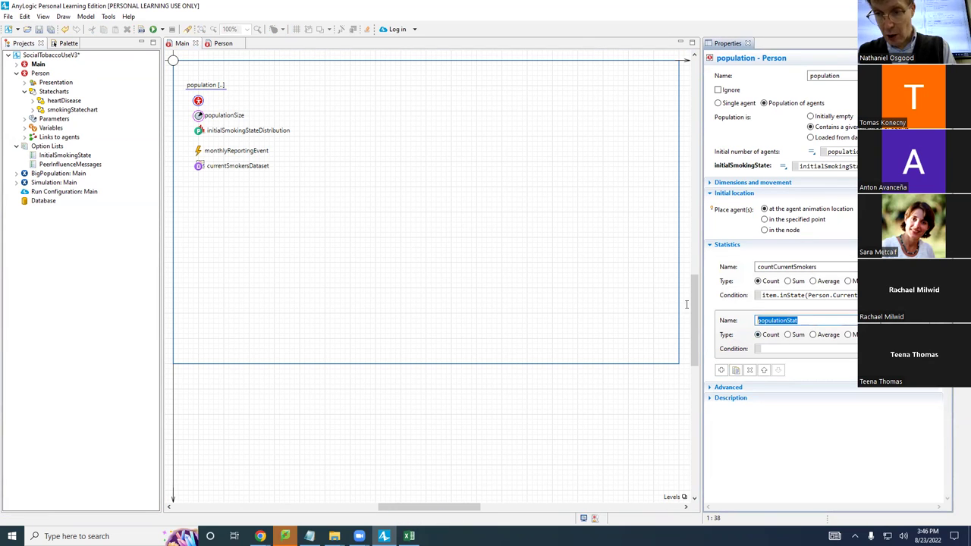
pyautogui.write('count')
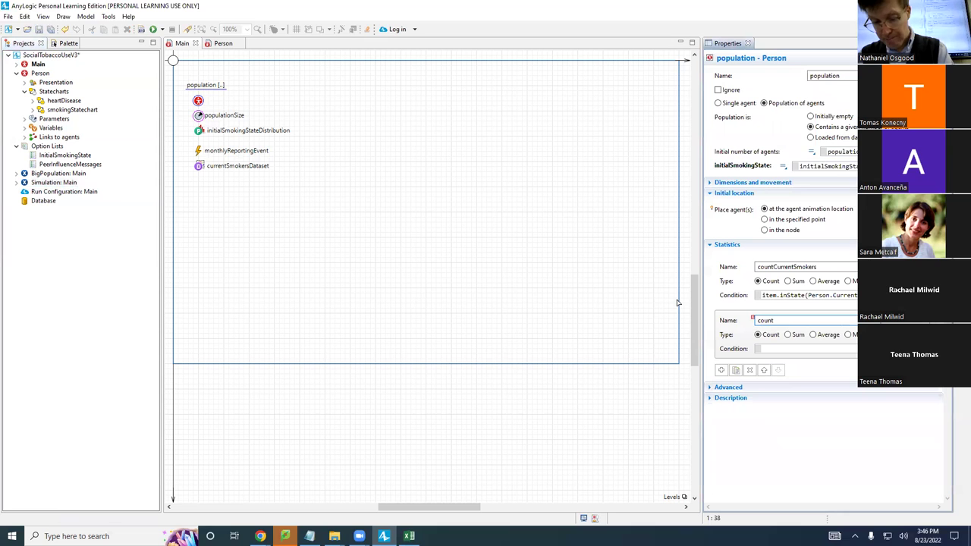
pyautogui.write('He')
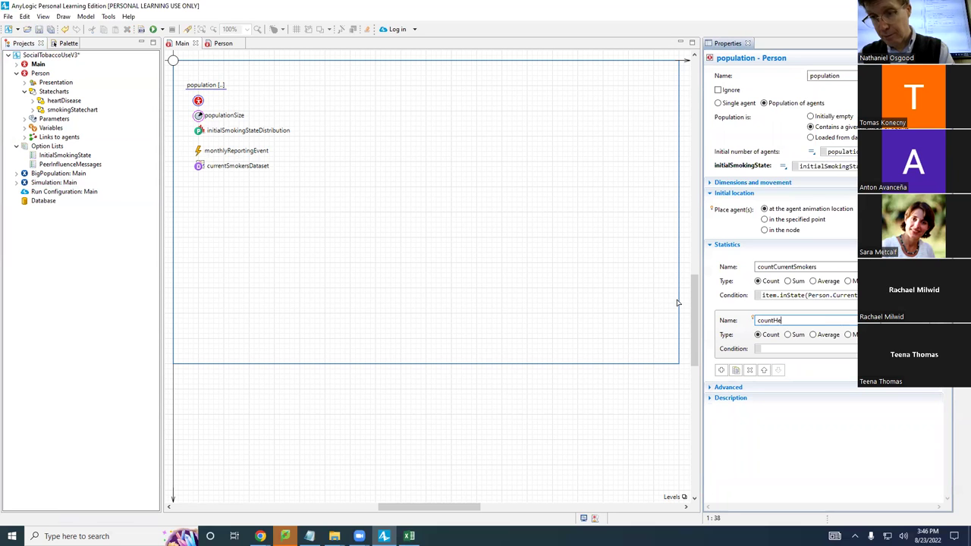
pyautogui.write('artDisease')
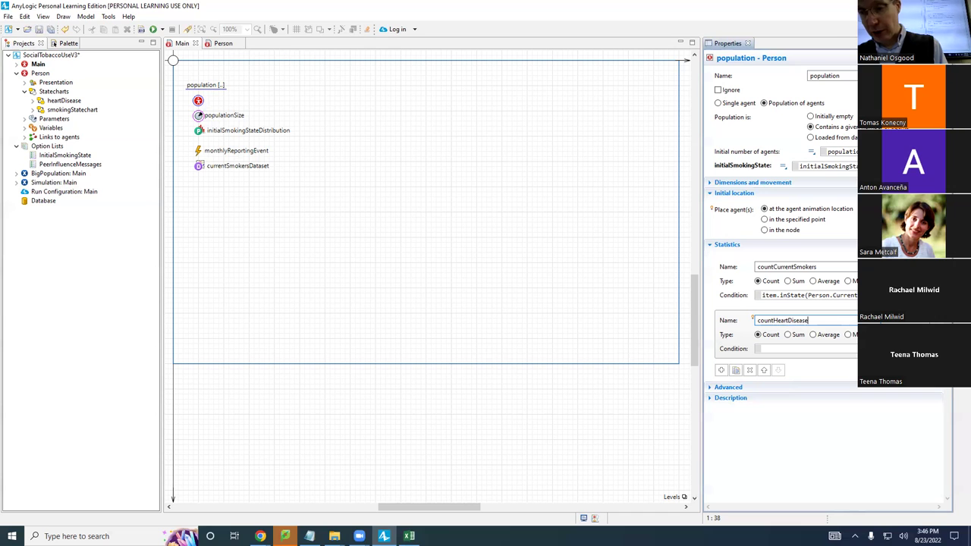
# Set the condition of countHeartDisease to item.inState(Person.HeartDisease).
pyautogui.click(807, 347)
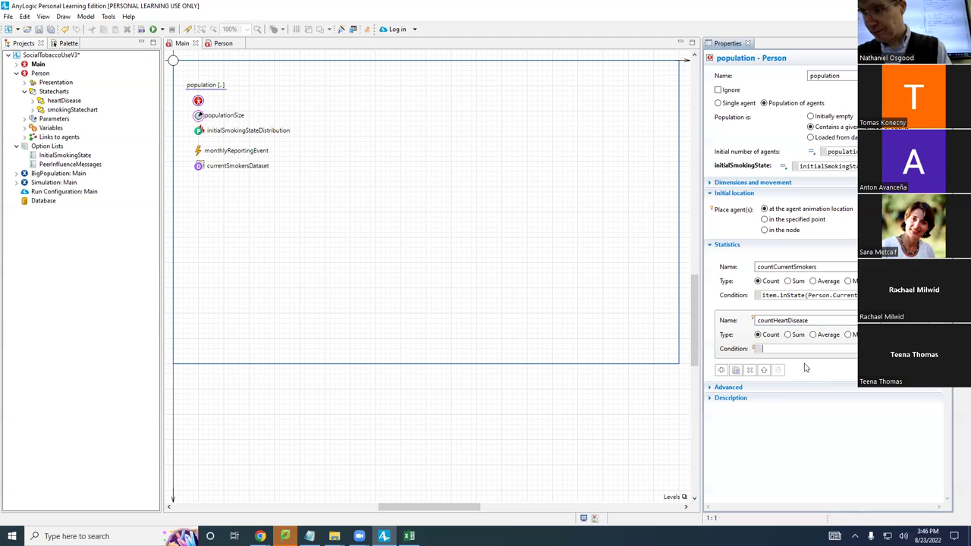
pyautogui.write('item.i')
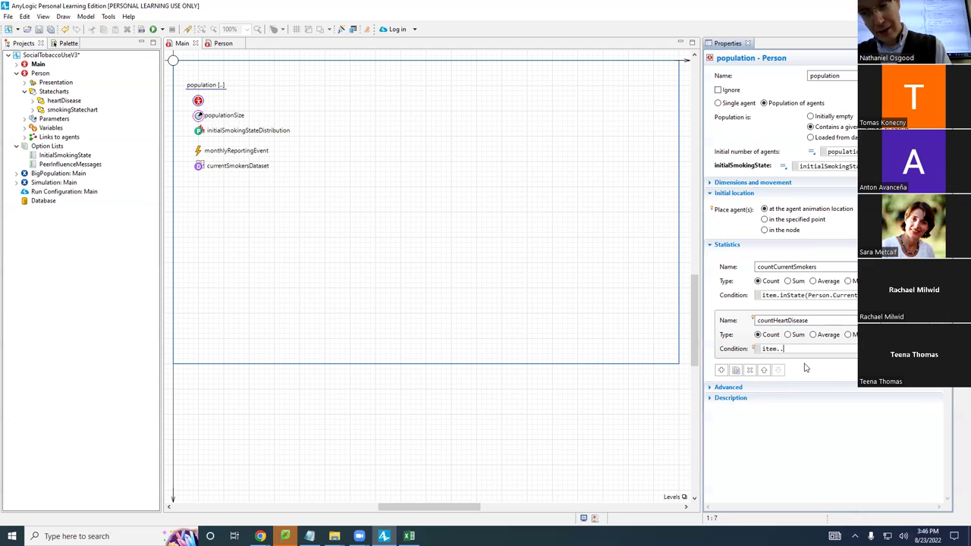
pyautogui.write('nS')
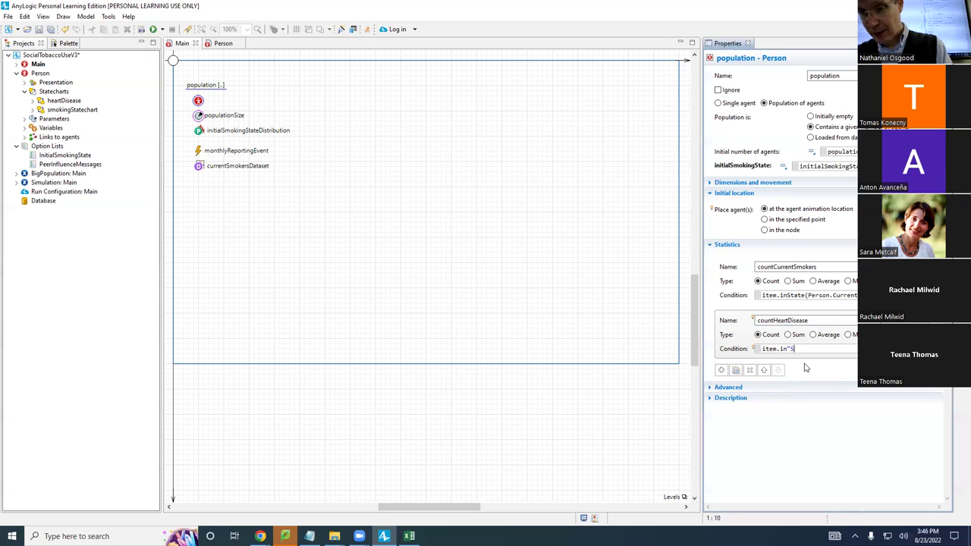
pyautogui.write('tate(Person.')
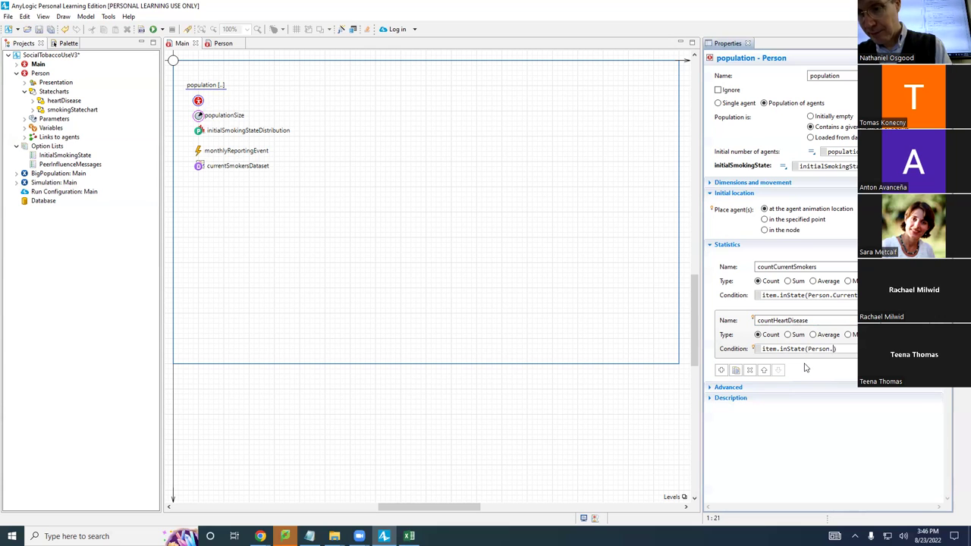
pyautogui.write('Heart')
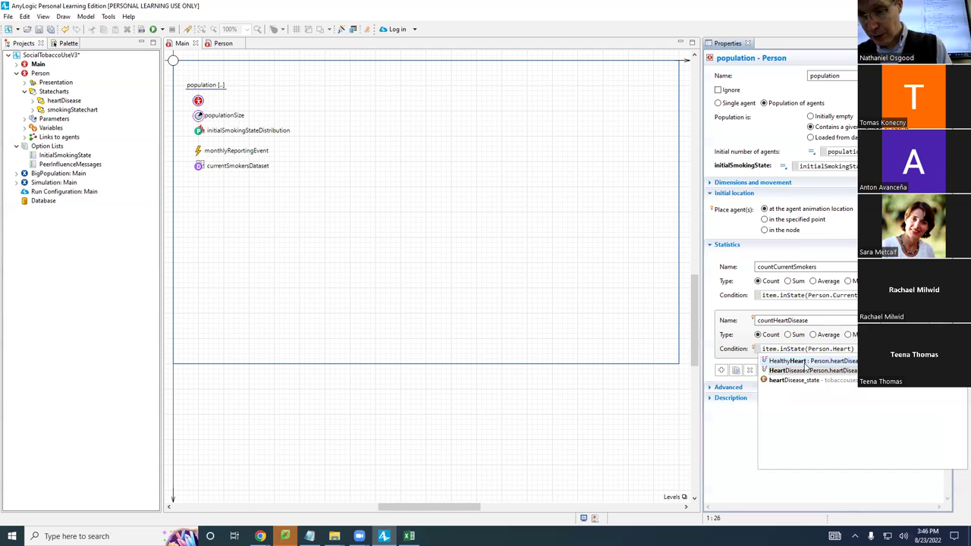
pyautogui.doubleClick(805, 369)
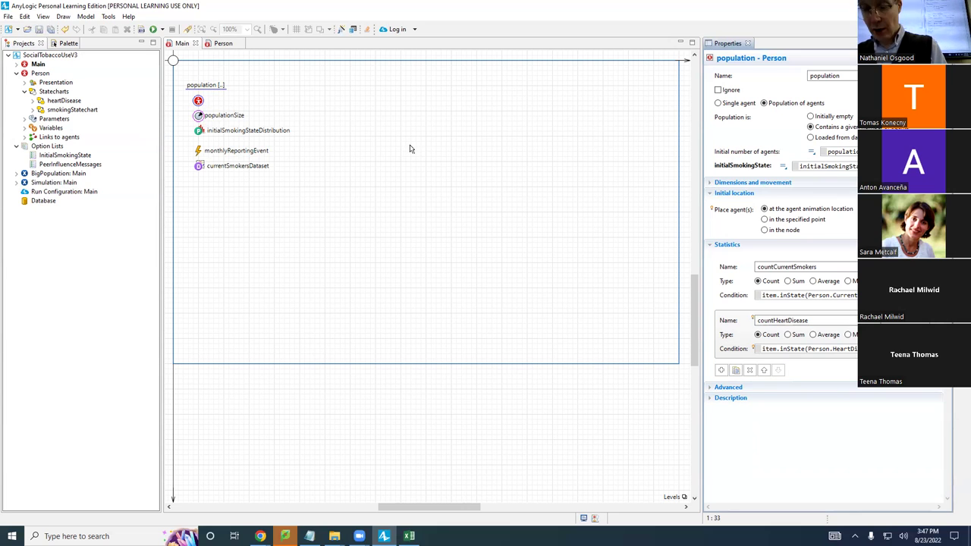
# Copy the countHeartDisease condition and paste it into Notepad in place of the existing text.
pyautogui.hotkey('ctrl', 'a')
pyautogui.hotkey('ctrl', 'c')
pyautogui.press('Escape')
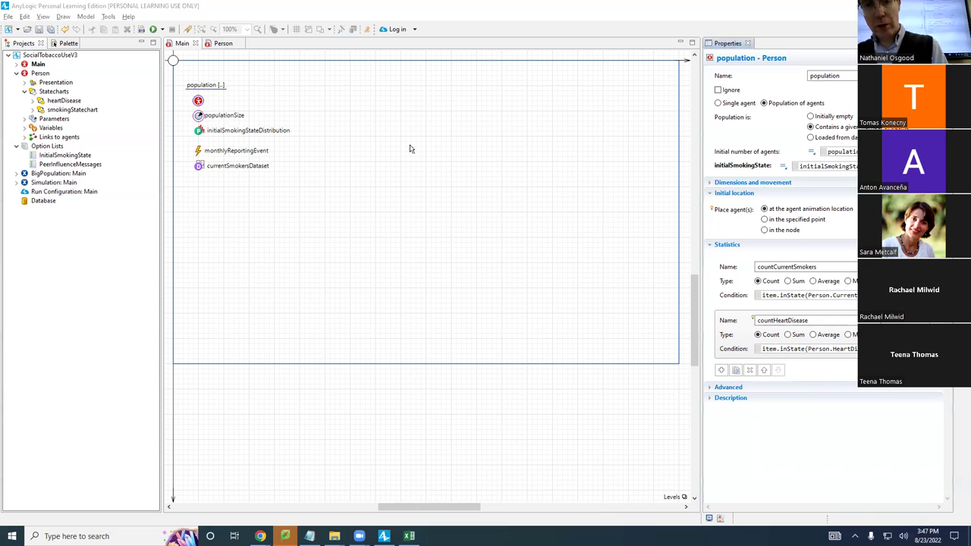
pyautogui.hotkey('alt', 'Tab')
pyautogui.hotkey('alt', 'Tab')
pyautogui.hotkey('alt', 'Tab')
pyautogui.hotkey('ctrl', 'a')
pyautogui.hotkey('ctrl', 'v')
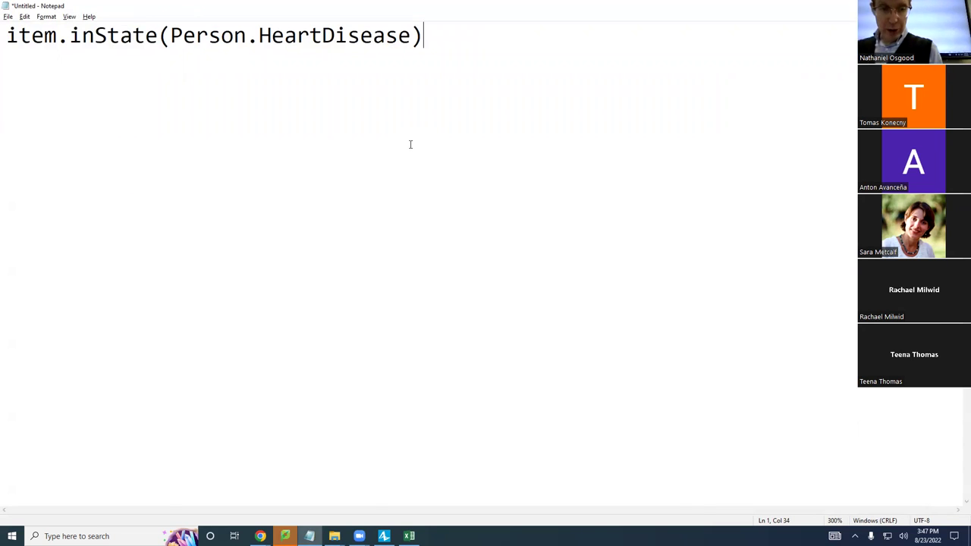
# Switch to the Excel workbook and examine the spacing of the recorded time values in column A.
pyautogui.hotkey('alt', 'Tab')
pyautogui.hotkey('alt', 'Tab')
pyautogui.hotkey('alt', 'Tab')
pyautogui.hotkey('alt', 'Tab')
pyautogui.hotkey('alt', 'Tab')
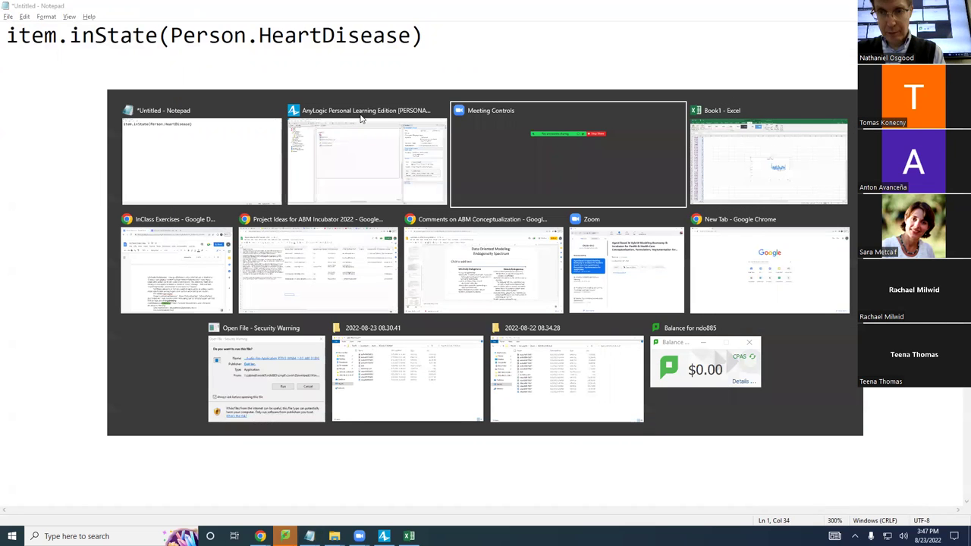
pyautogui.hotkey('alt', 'Tab')
pyautogui.click(39, 145)
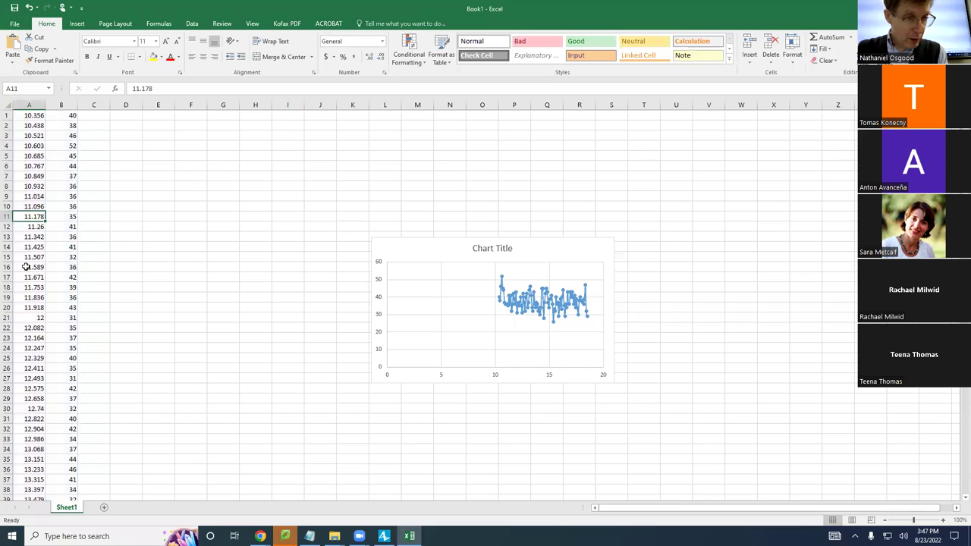
pyautogui.click(32, 319)
pyautogui.click(27, 327)
pyautogui.click(24, 338)
pyautogui.click(25, 327)
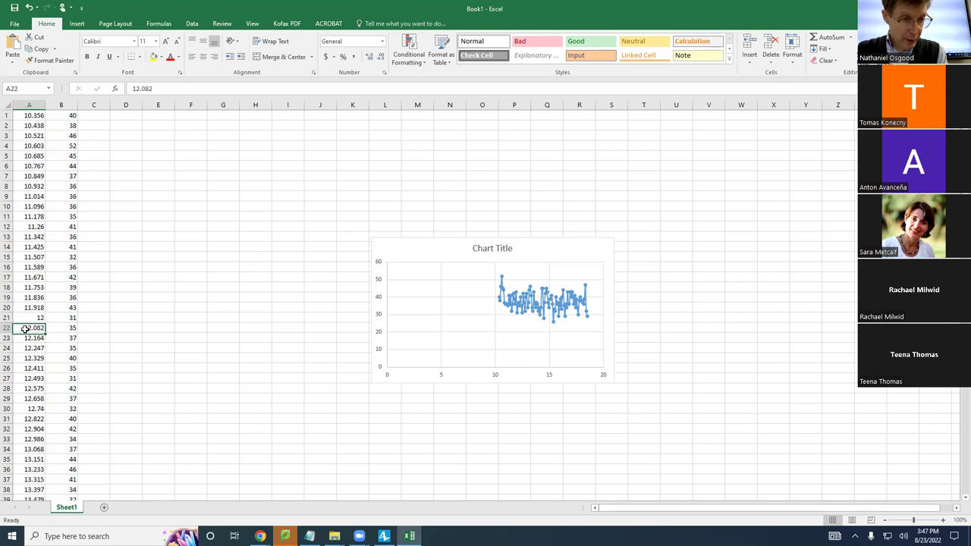
pyautogui.click(24, 338)
pyautogui.click(23, 348)
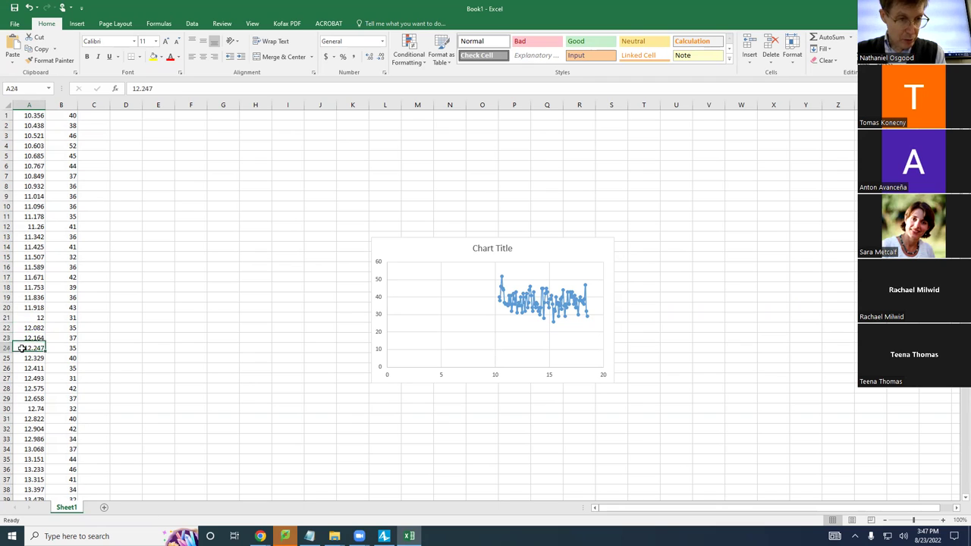
pyautogui.click(31, 319)
pyautogui.click(30, 327)
pyautogui.click(27, 339)
pyautogui.click(34, 349)
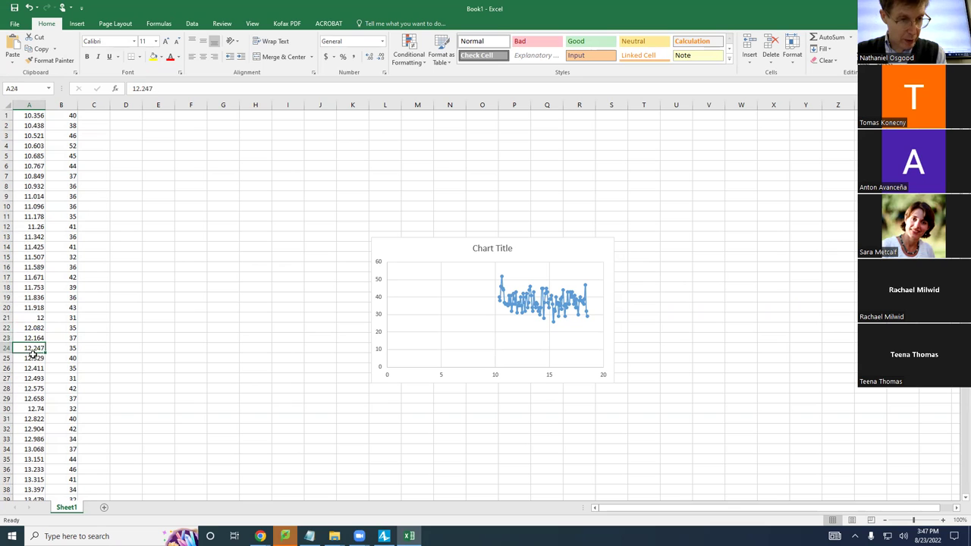
pyautogui.click(33, 358)
# Switch from the Excel workbook back to the AnyLogic model and save it.
pyautogui.hotkey('alt', 'Tab')
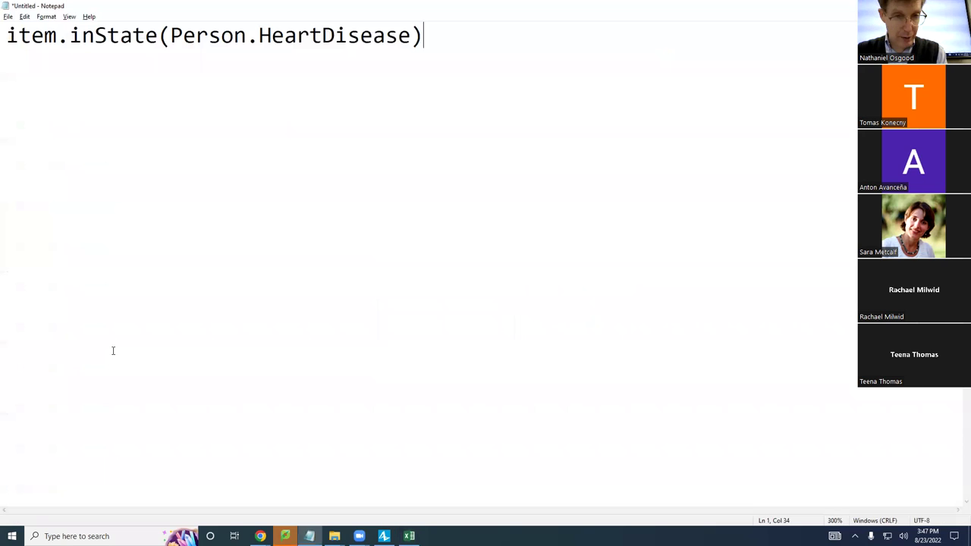
pyautogui.hotkey('alt', 'Tab')
pyautogui.hotkey('alt', 'Tab')
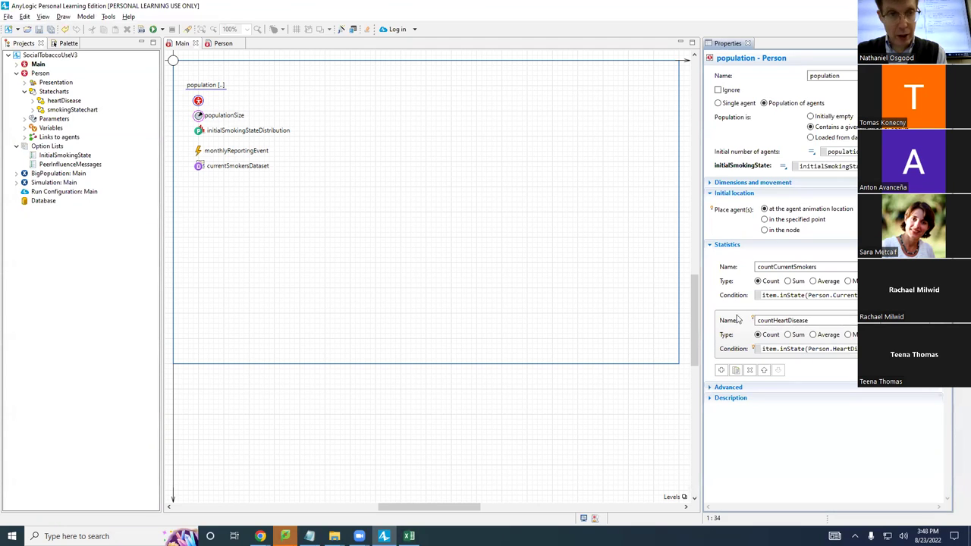
pyautogui.hotkey('ctrl', 's')
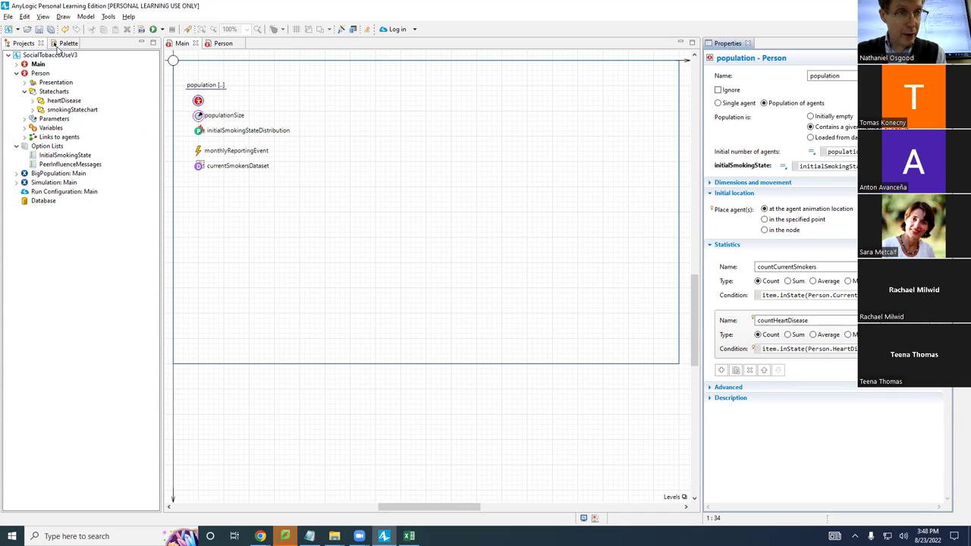
# Duplicate the currentSmokersDataset data set on Main and place the copy directly beneath the original.
pyautogui.click(217, 180)
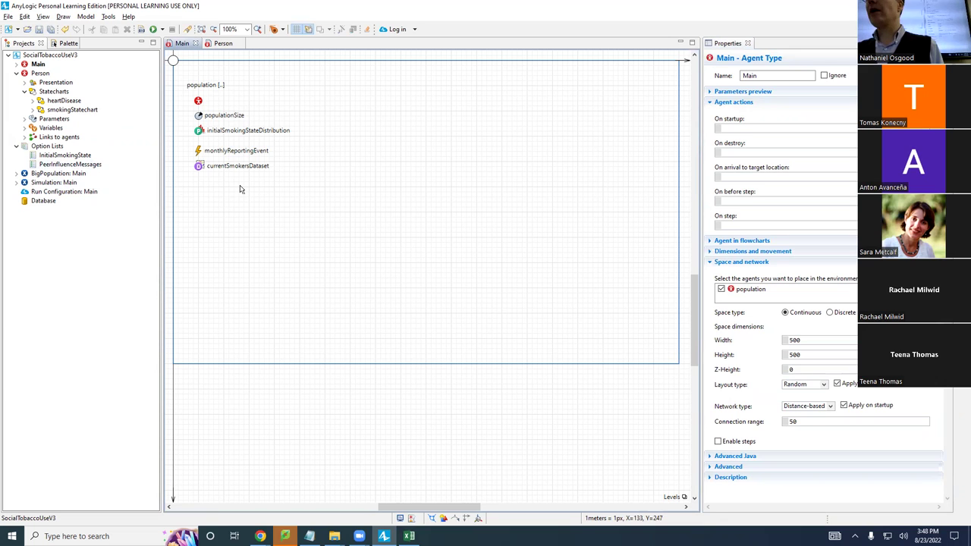
pyautogui.click(197, 166)
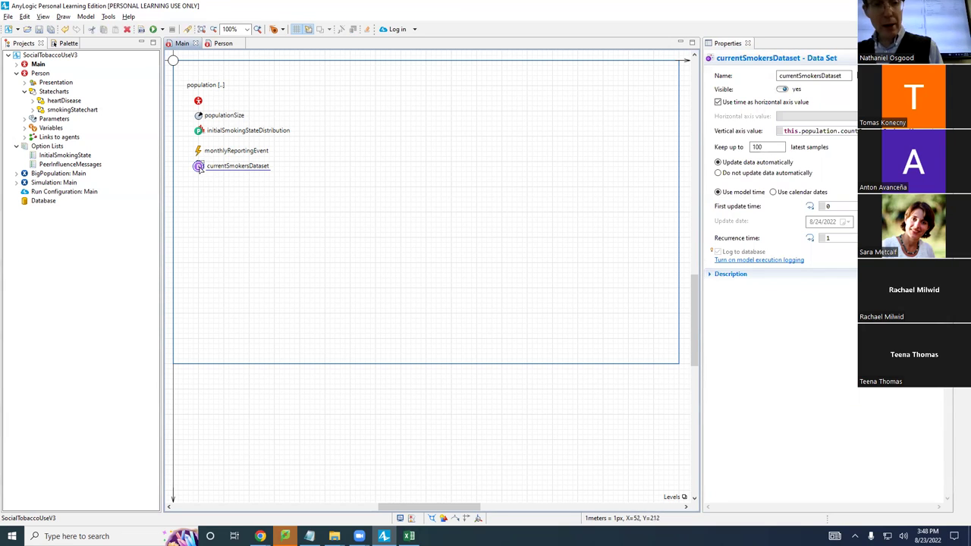
pyautogui.click(197, 194)
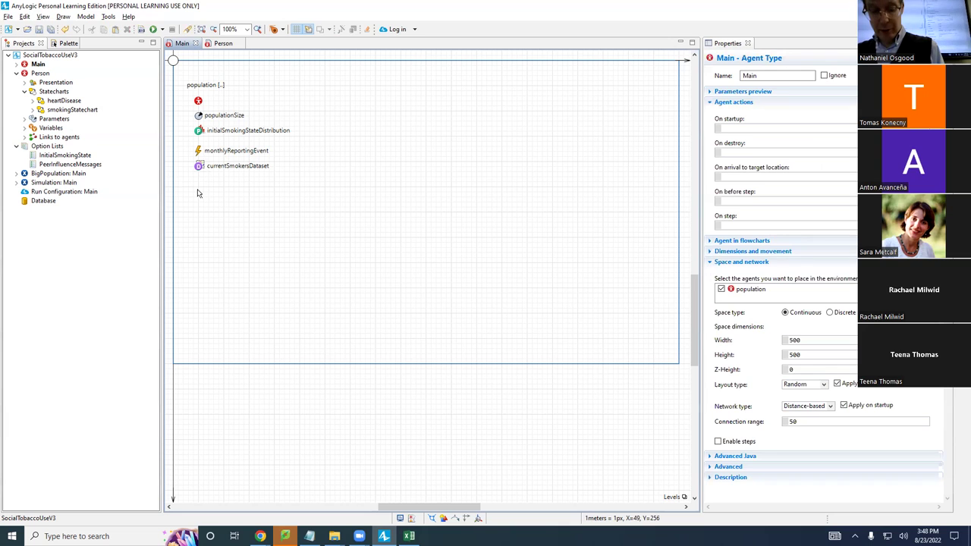
pyautogui.hotkey('ctrl', 'v')
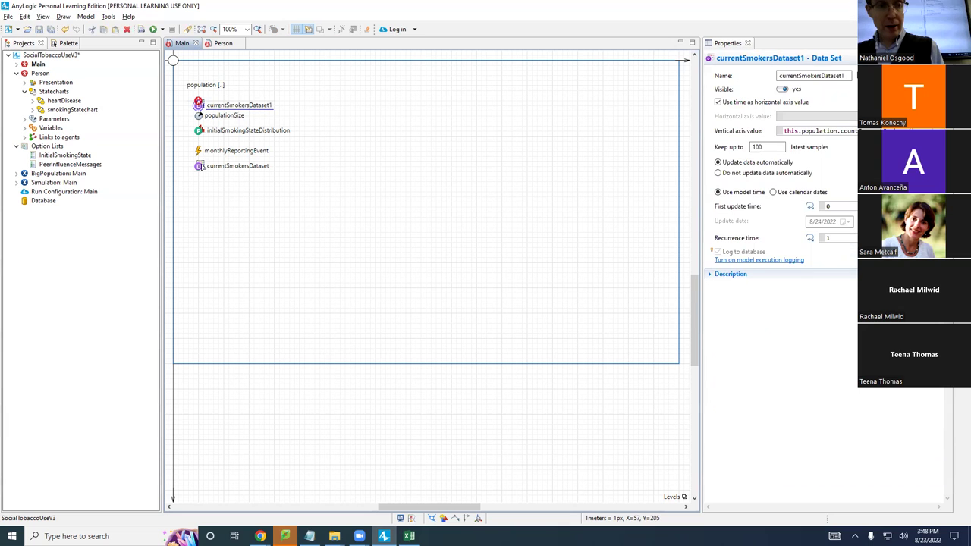
pyautogui.press('Down')
pyautogui.press('Down')
pyautogui.press('Down')
pyautogui.press('Down')
pyautogui.press('Down')
pyautogui.press('Down')
pyautogui.press('Down')
pyautogui.press('Down')
pyautogui.press('Down')
pyautogui.press('Down')
pyautogui.press('Down')
pyautogui.press('Down')
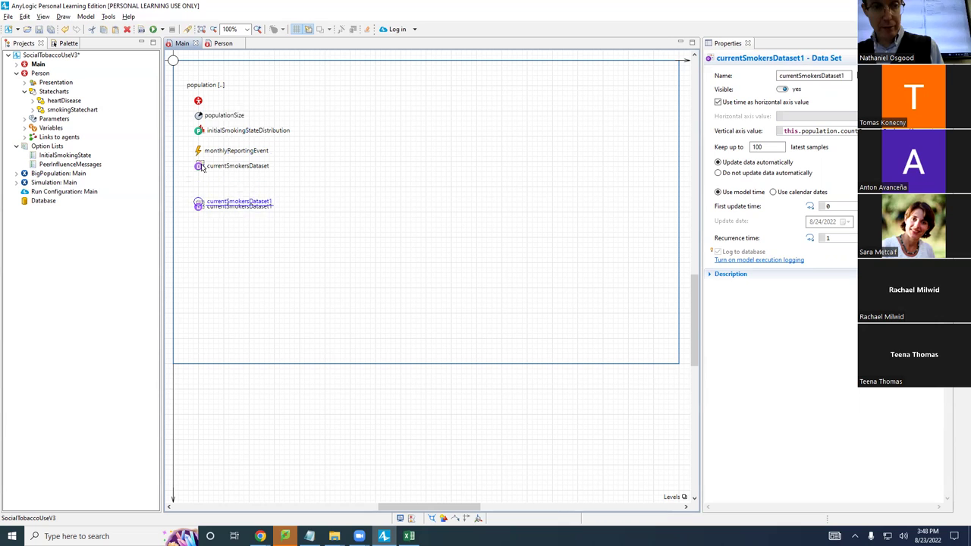
pyautogui.press('Up')
pyautogui.press('Up')
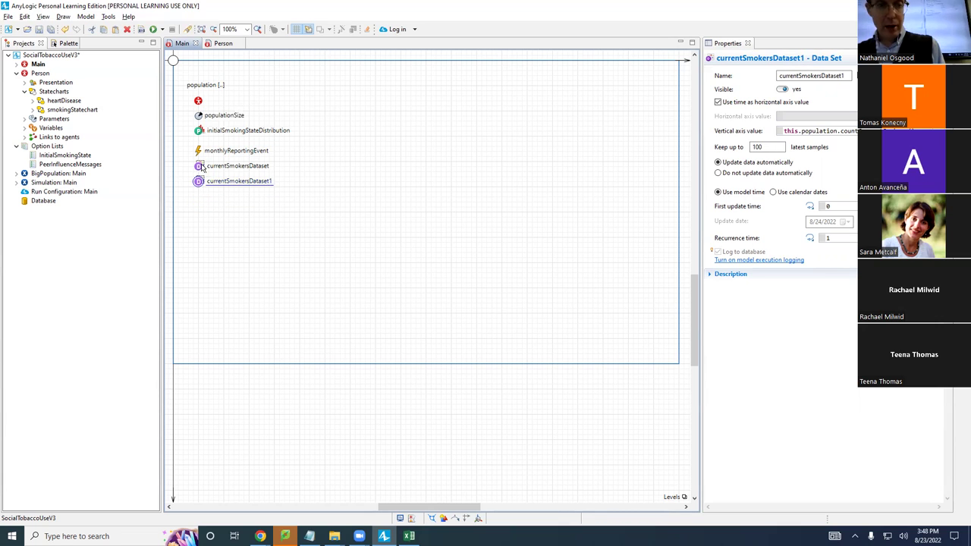
# Rename the copied data set to currentHeartDiseaseDataset and save the model.
pyautogui.moveTo(797, 75); pyautogui.dragTo(830, 76)
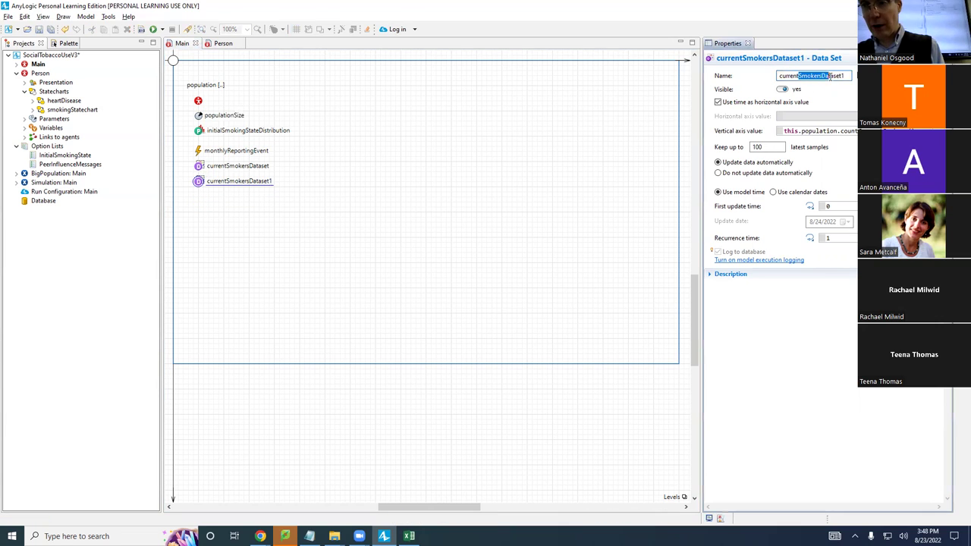
pyautogui.write('HEAR')
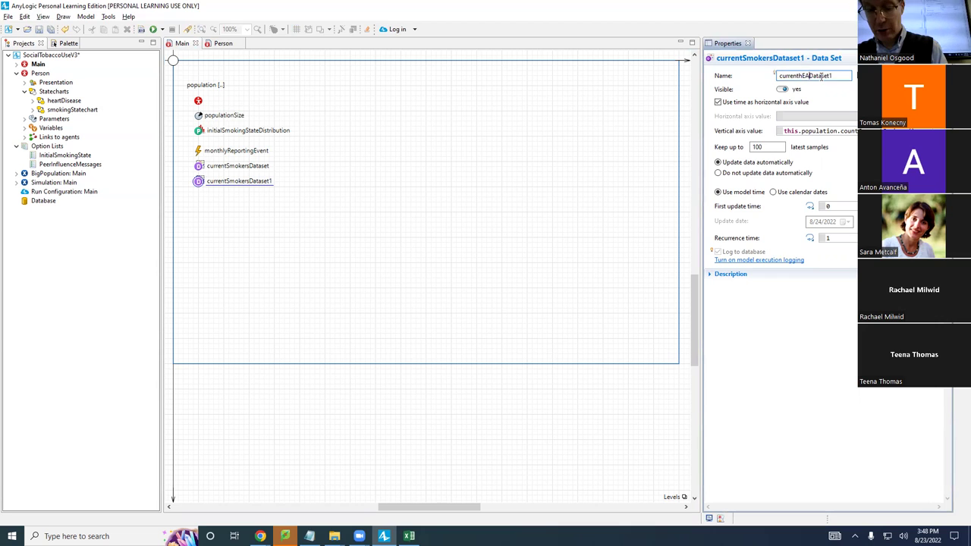
pyautogui.press('BackSpace')
pyautogui.press('BackSpace')
pyautogui.press('BackSpace')
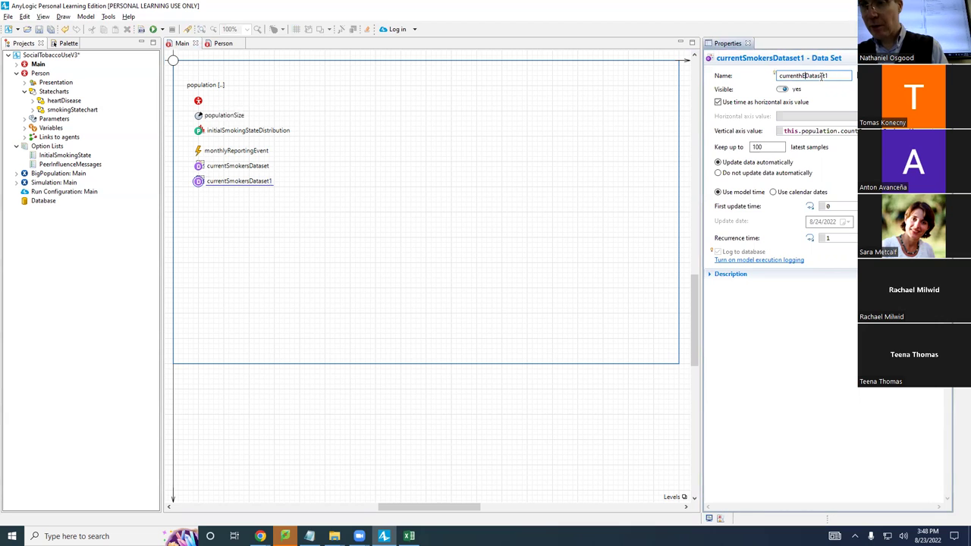
pyautogui.write('Heart')
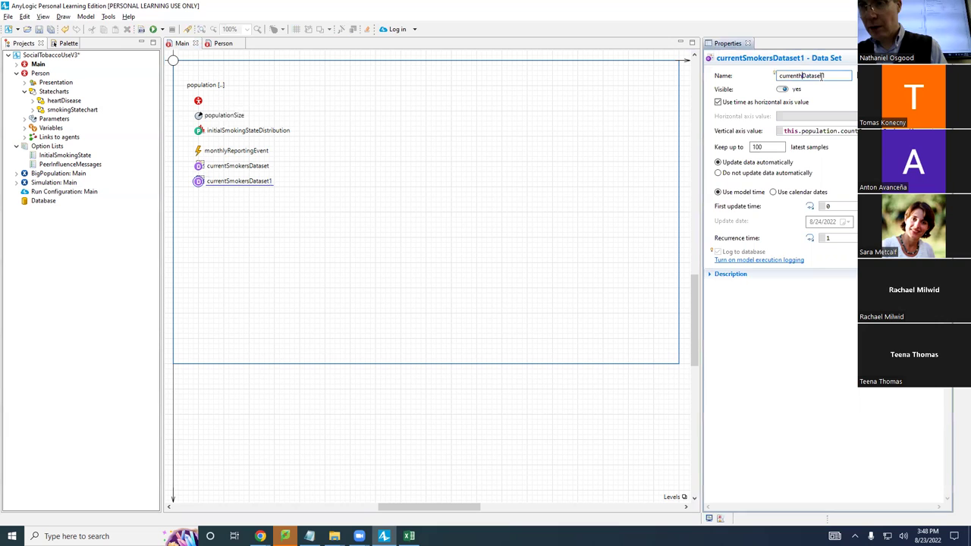
pyautogui.write('Disease')
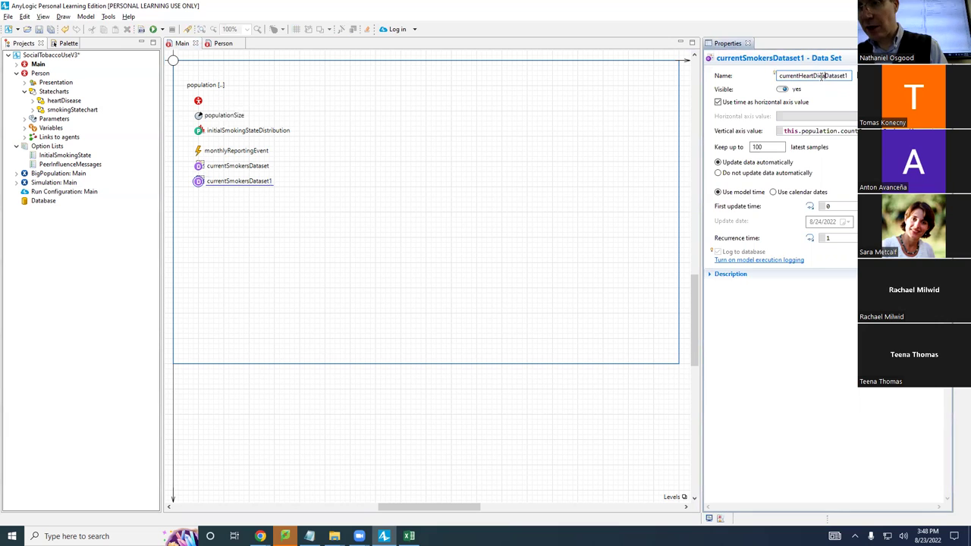
pyautogui.press('End')
pyautogui.press('BackSpace')
pyautogui.hotkey('ctrl', 's')
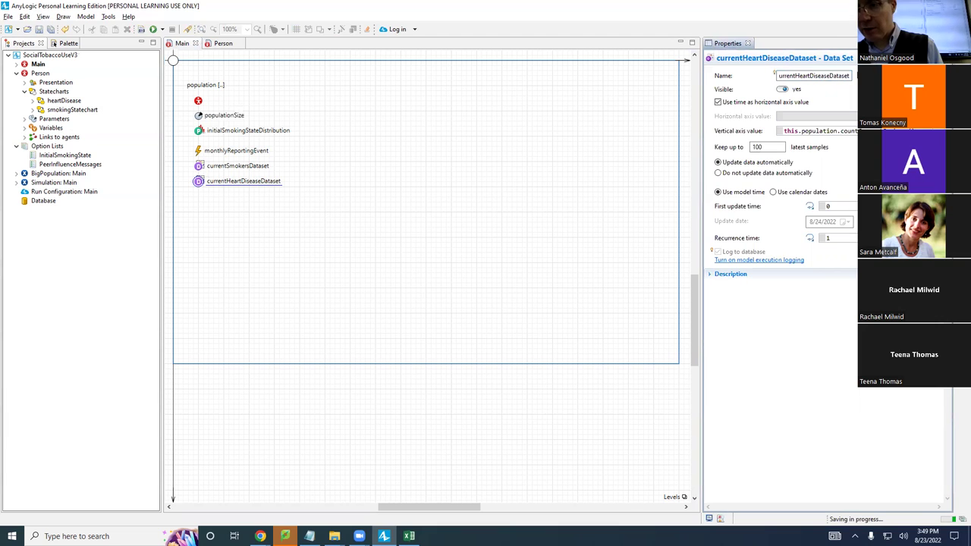
# Change the vertical axis value of currentHeartDiseaseDataset to the population's countHeartDisease statistic and save the model.
pyautogui.click(845, 130)
pyautogui.hotkey('shift', 'End')
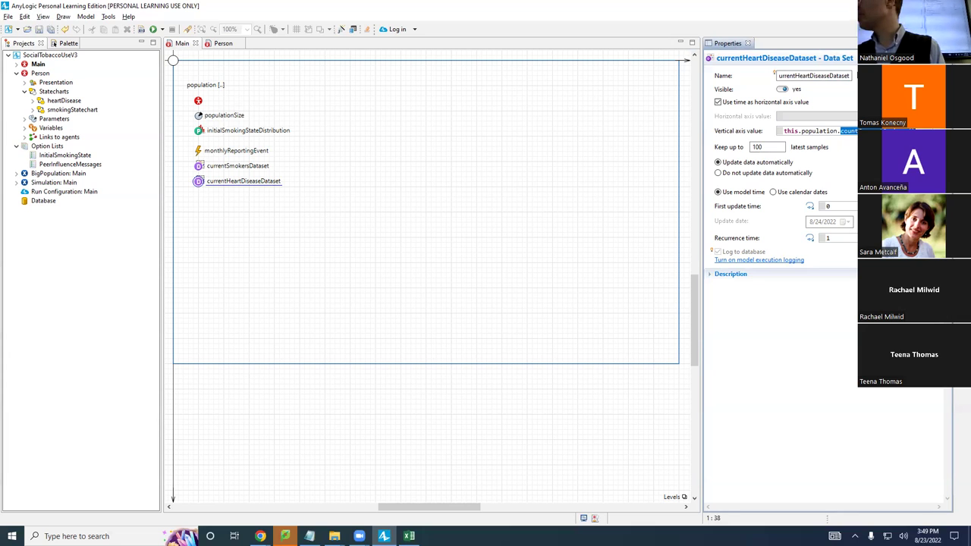
pyautogui.press('Delete')
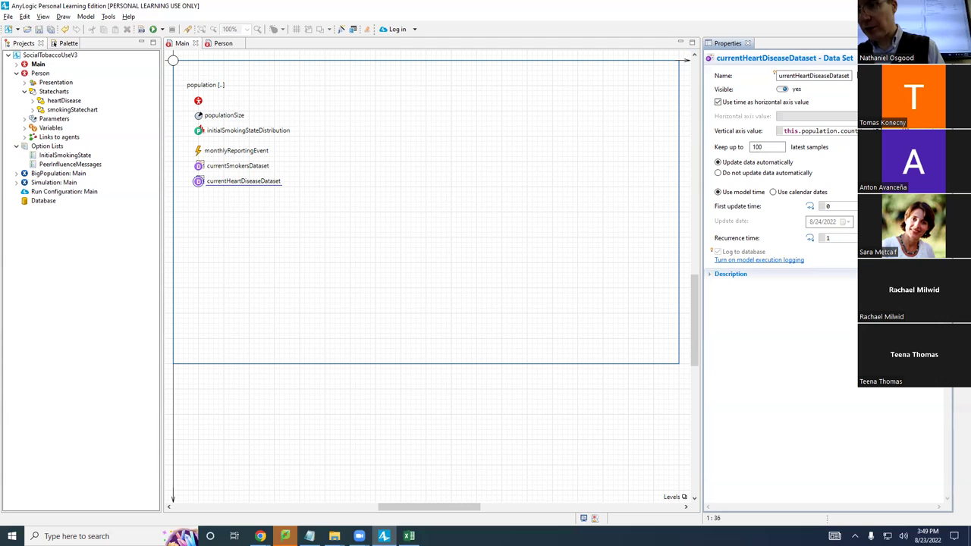
pyautogui.hotkey('ctrl', 's')
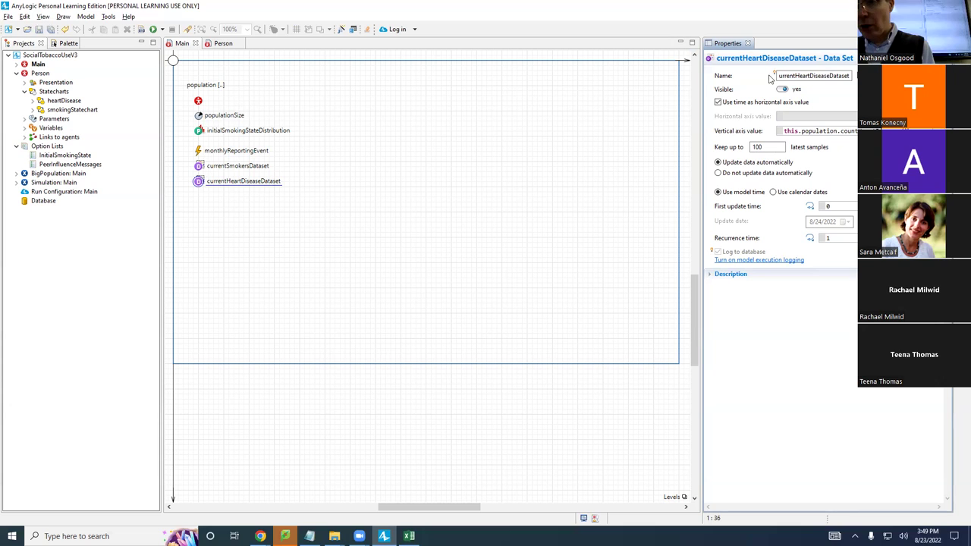
pyautogui.hotkey('ctrl', 's')
# Disable using time as the horizontal axis value for currentHeartDiseaseDataset, enable it again, and save the model.
pyautogui.click(717, 103)
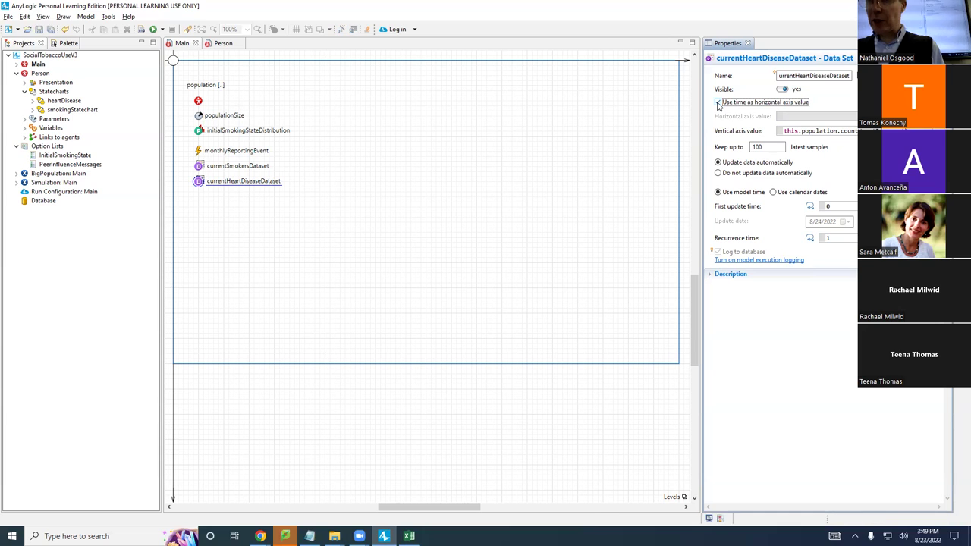
pyautogui.click(717, 103)
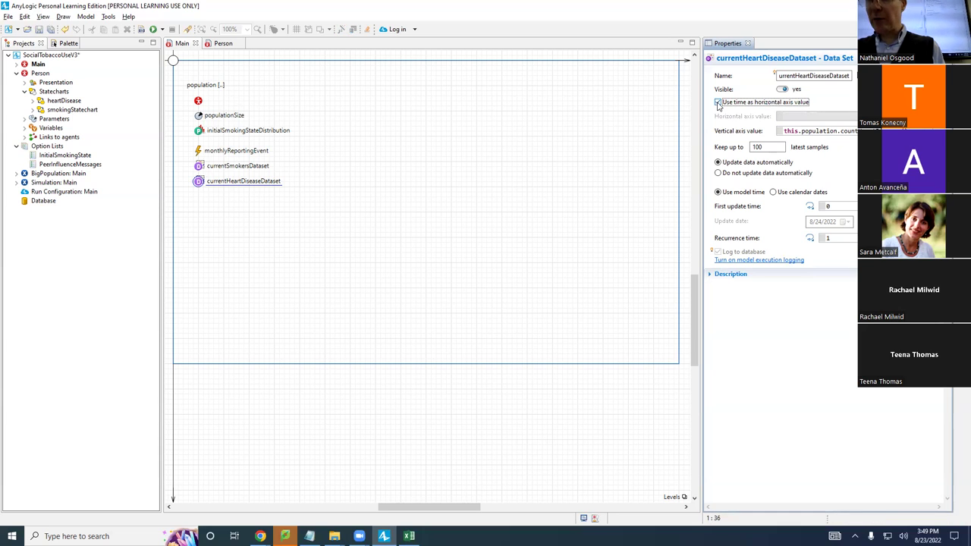
pyautogui.click(779, 105)
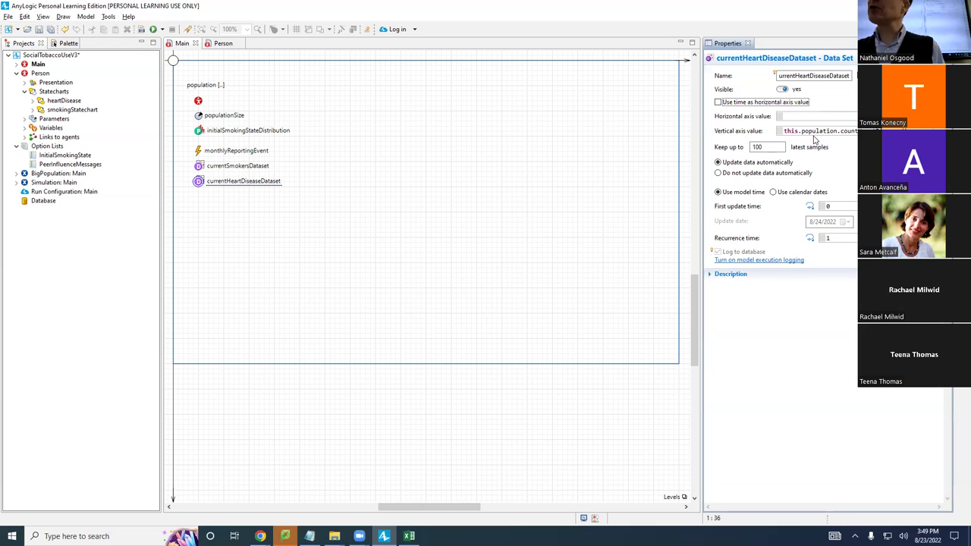
pyautogui.click(747, 103)
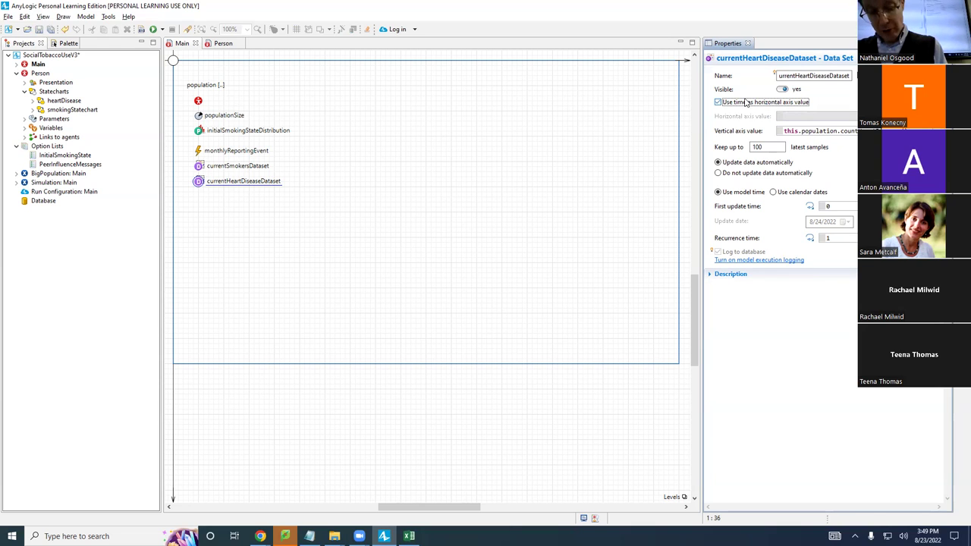
pyautogui.press('super')
pyautogui.press('super')
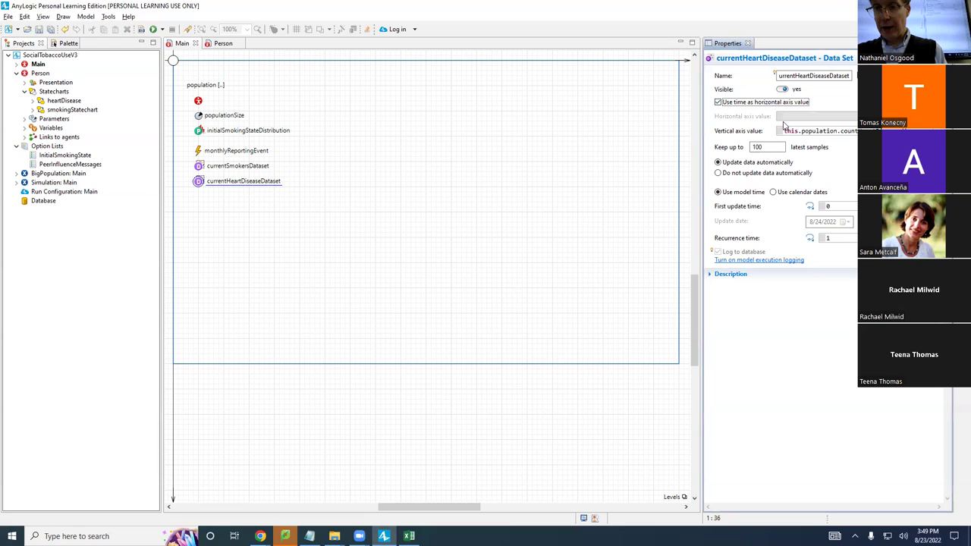
pyautogui.hotkey('ctrl', 's')
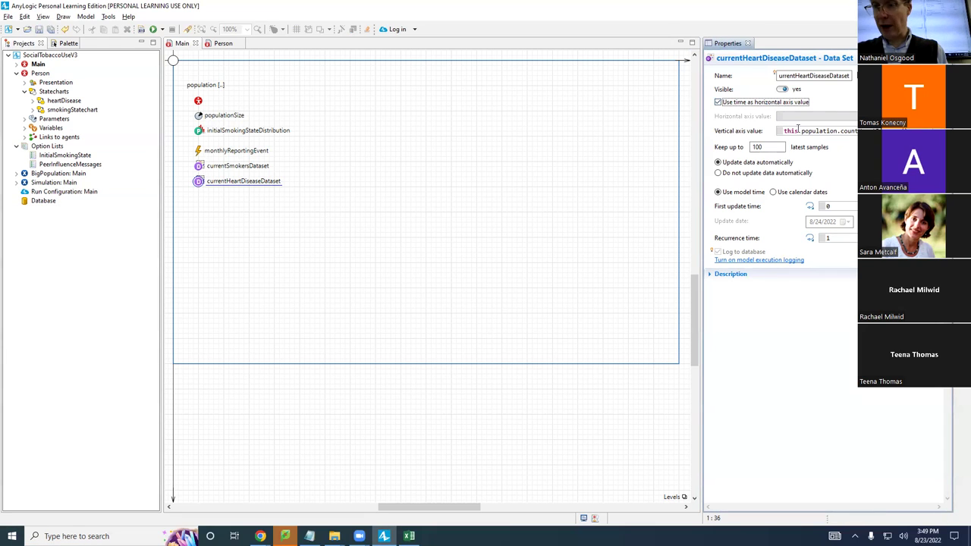
# Run the Simulation experiment and raise its execution speed to x1/5.
pyautogui.rightClick(49, 182)
pyautogui.click(89, 327)
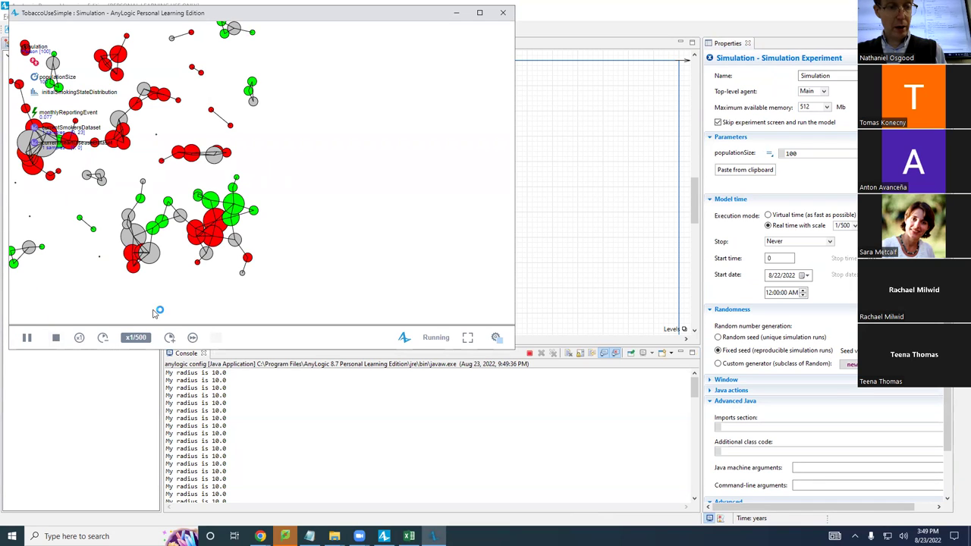
pyautogui.click(170, 337)
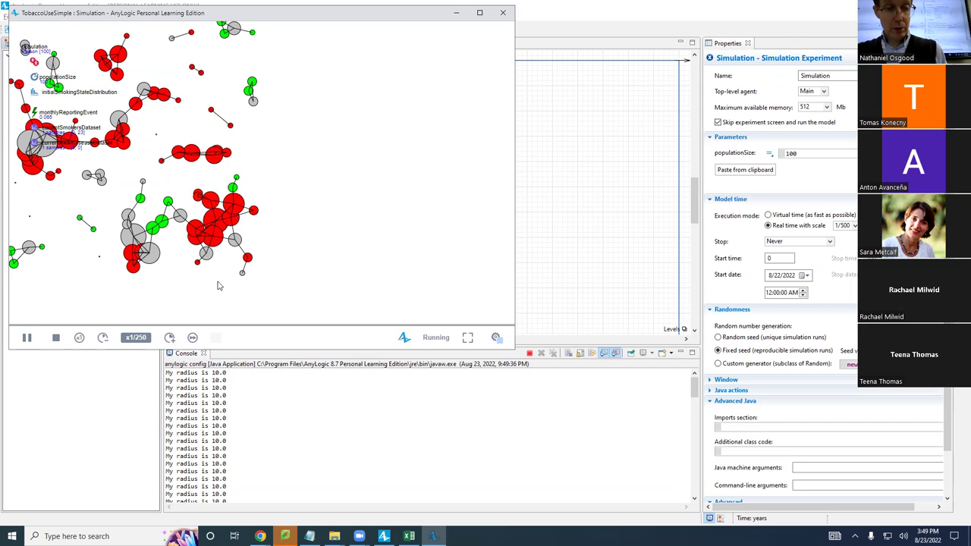
pyautogui.click(170, 337)
pyautogui.click(170, 336)
pyautogui.click(170, 337)
pyautogui.click(170, 336)
pyautogui.click(170, 336)
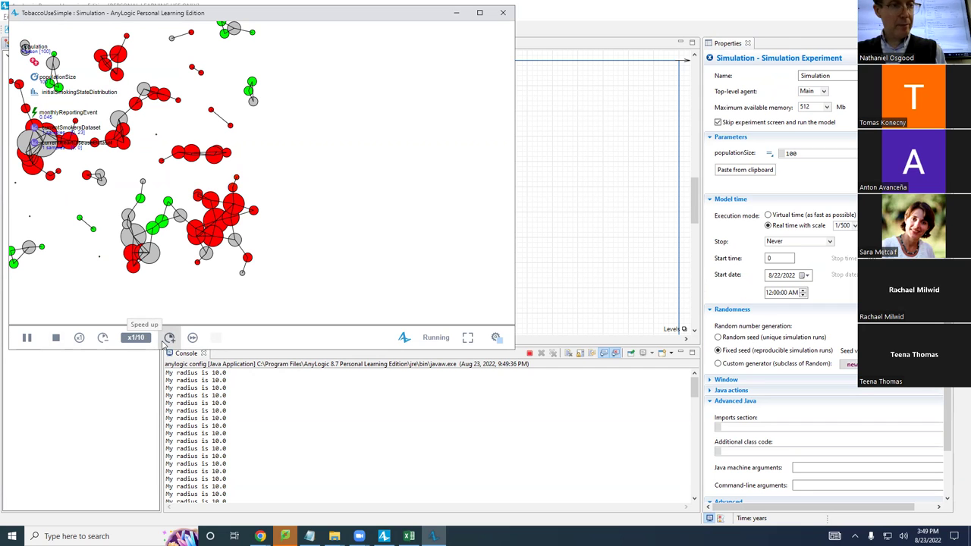
# Inspect the values recorded by currentHeartDiseaseDataset in the running simulation, enlarging the inspection window, and close it.
pyautogui.click(35, 144)
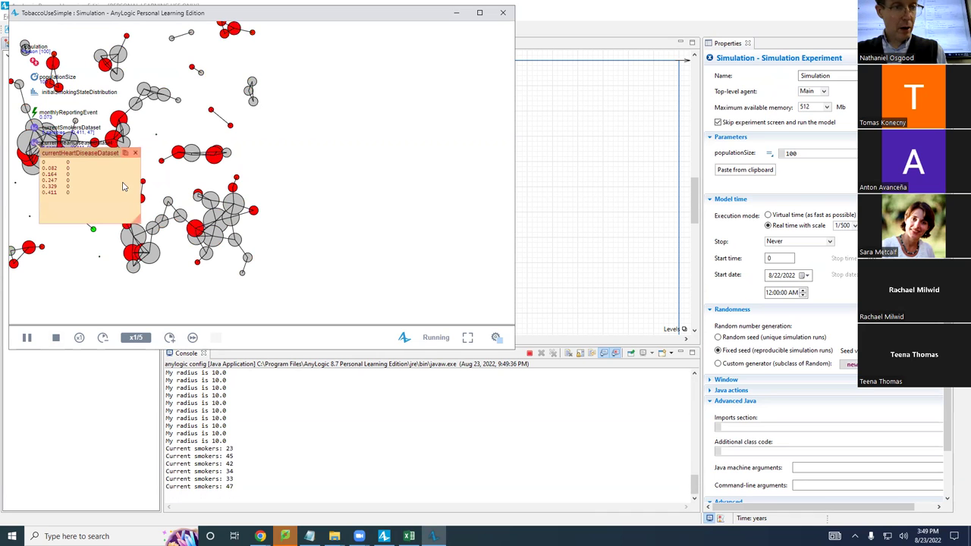
pyautogui.moveTo(140, 220); pyautogui.dragTo(376, 256)
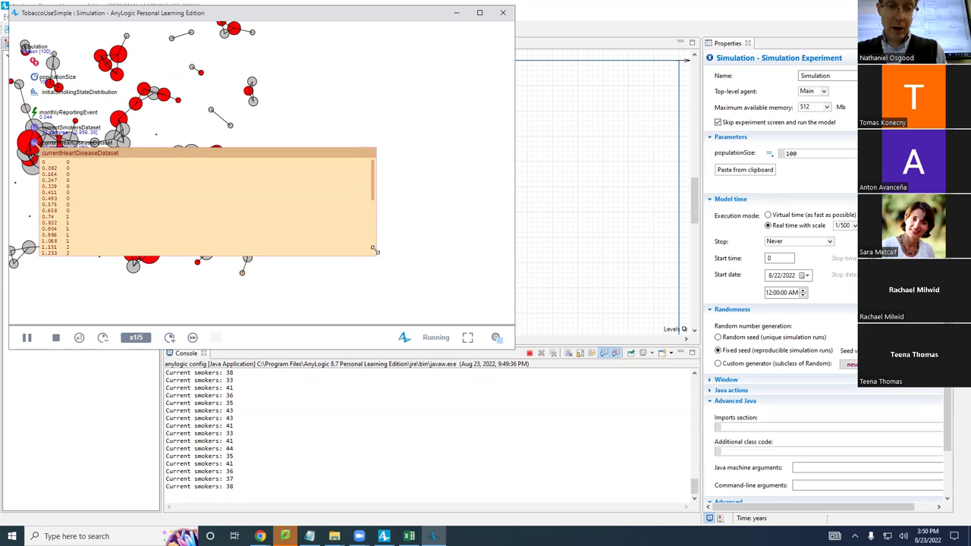
pyautogui.moveTo(374, 255); pyautogui.dragTo(618, 350)
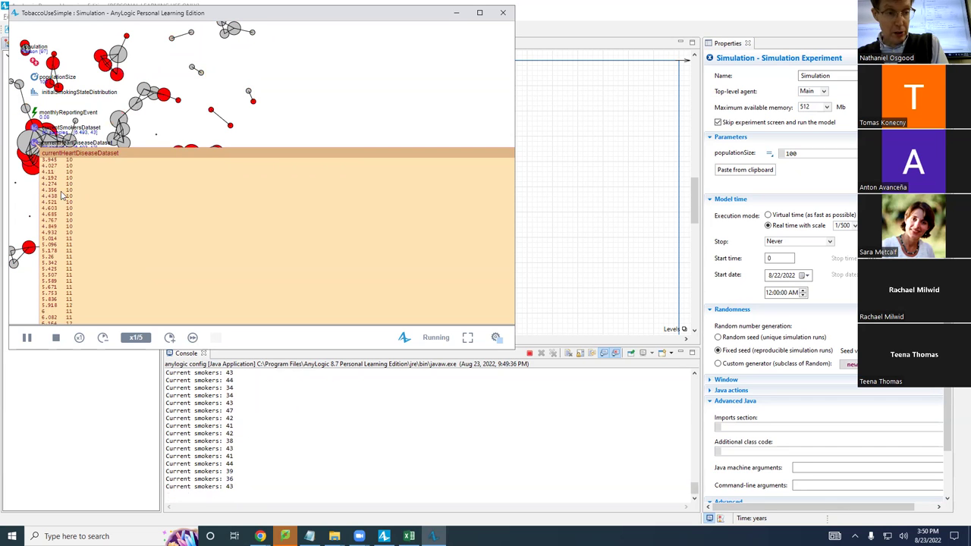
pyautogui.moveTo(510, 156); pyautogui.dragTo(386, 155)
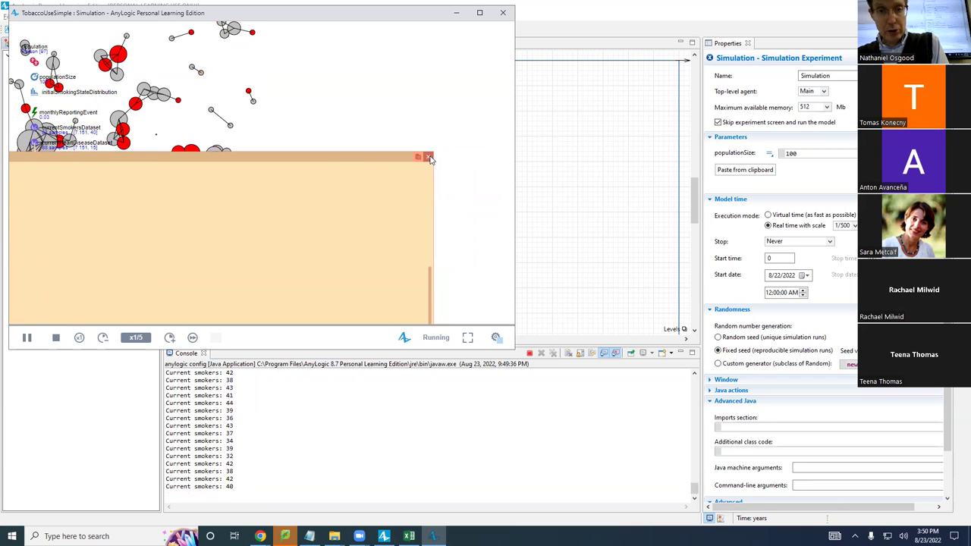
pyautogui.click(427, 156)
# Close the running simulation and show the properties of currentHeartDiseaseDataset on Main.
pyautogui.moveTo(362, 17); pyautogui.dragTo(349, 82)
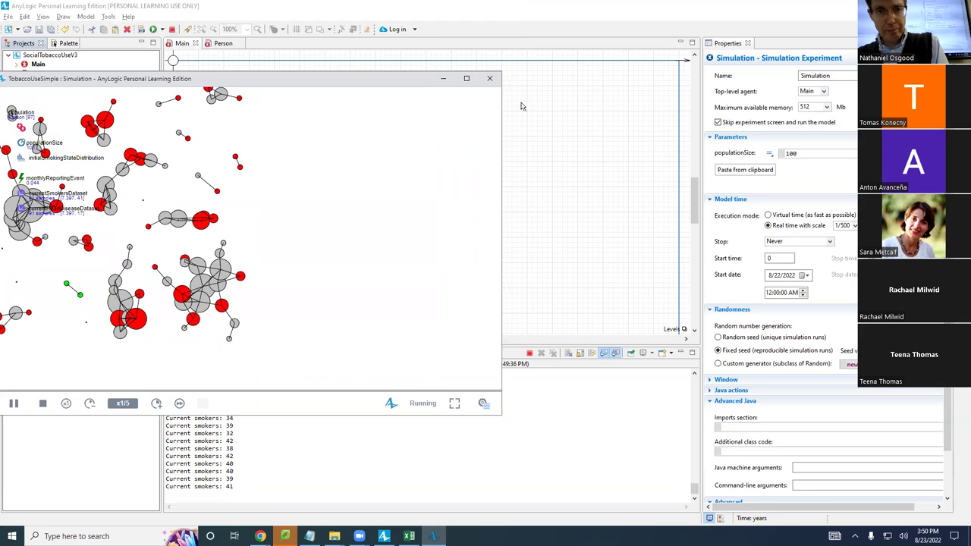
pyautogui.click(490, 78)
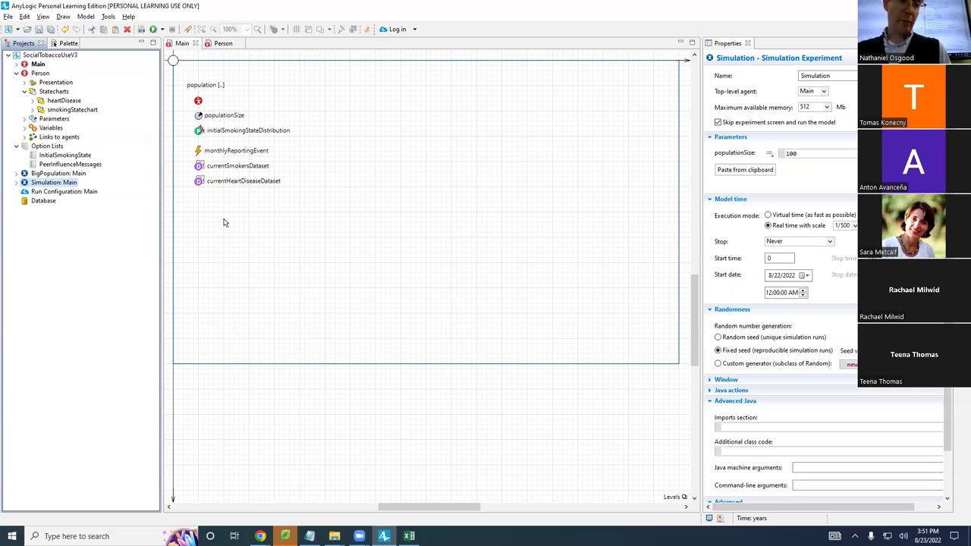
pyautogui.click(199, 182)
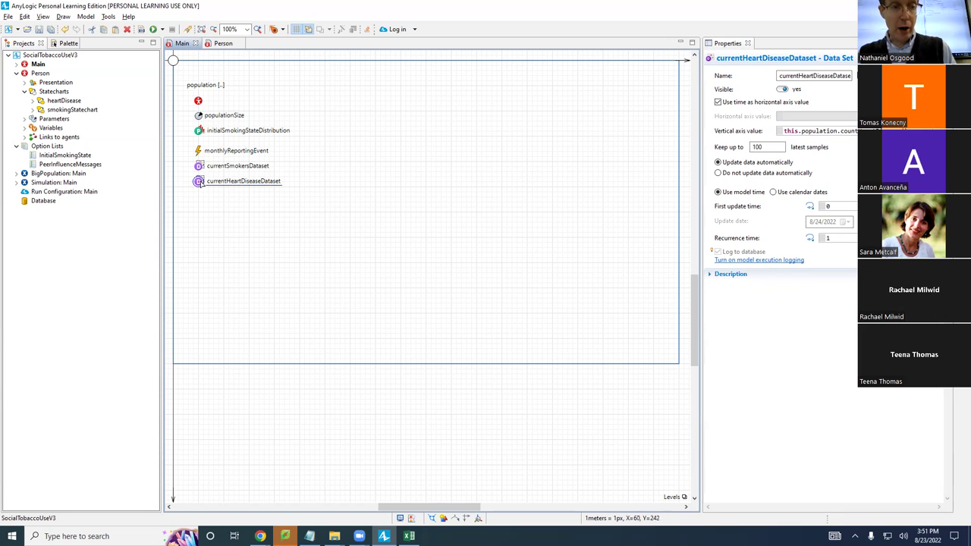
# Duplicate currentHeartDiseaseDataset directly below the original on Main, rename the copy currentIndicatorsDataset, and save the model.
pyautogui.moveTo(199, 182); pyautogui.dragTo(200, 196)
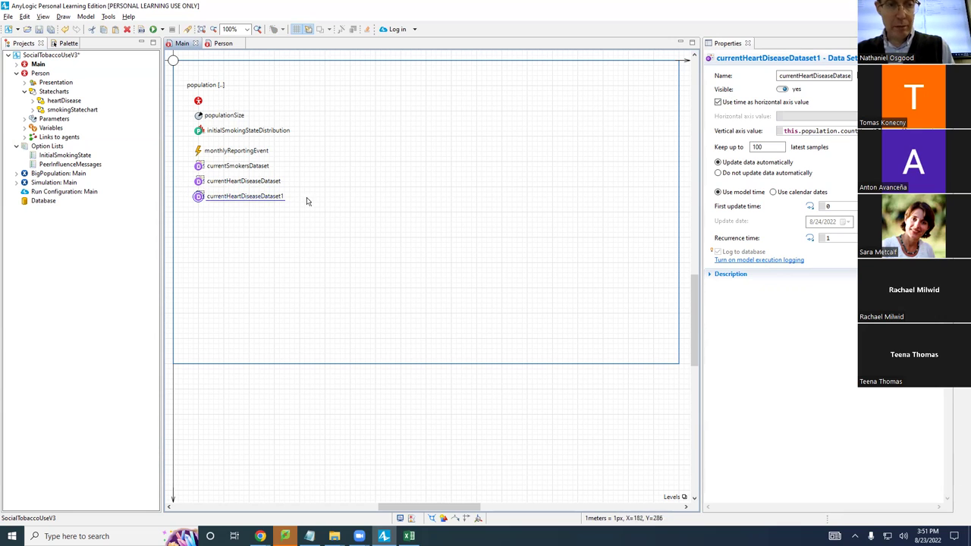
pyautogui.click(798, 76)
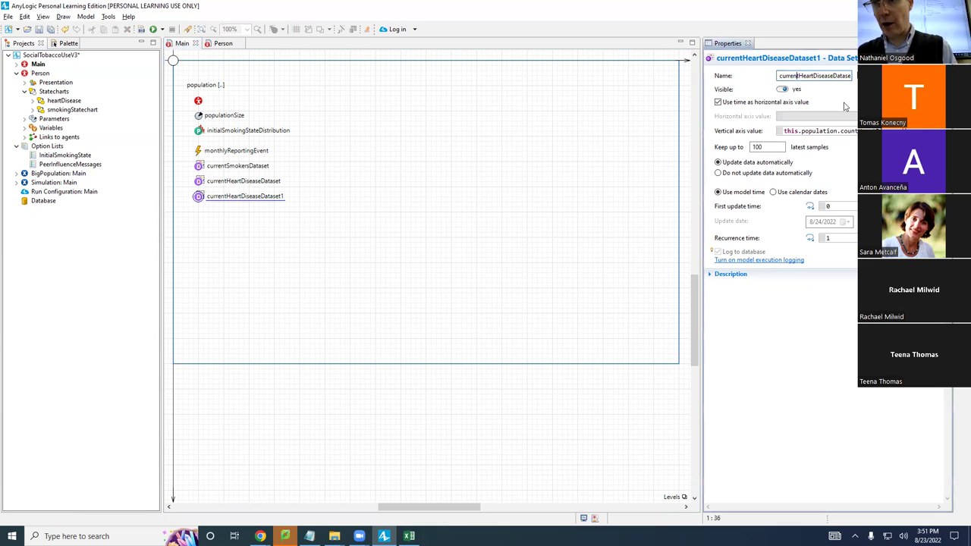
pyautogui.hotkey('shift', 'End')
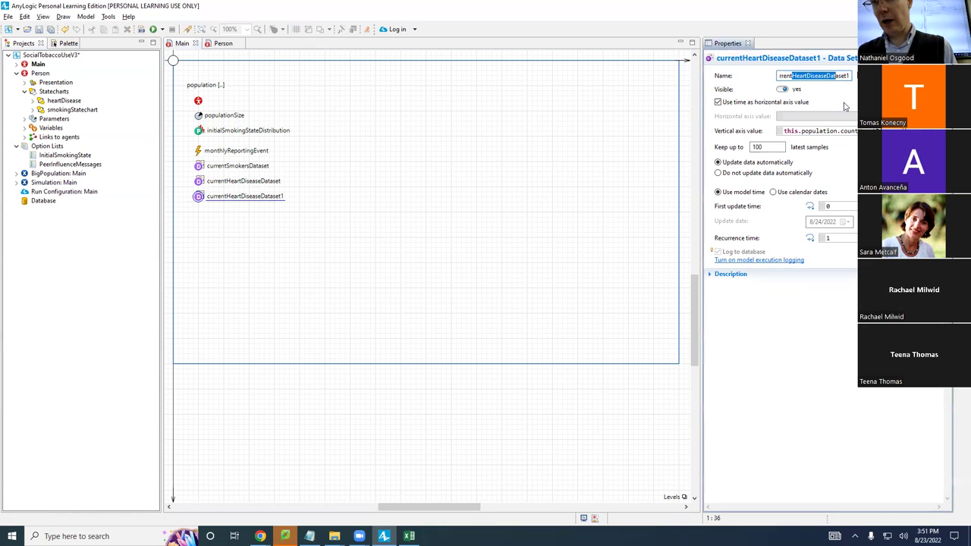
pyautogui.write('Indicators')
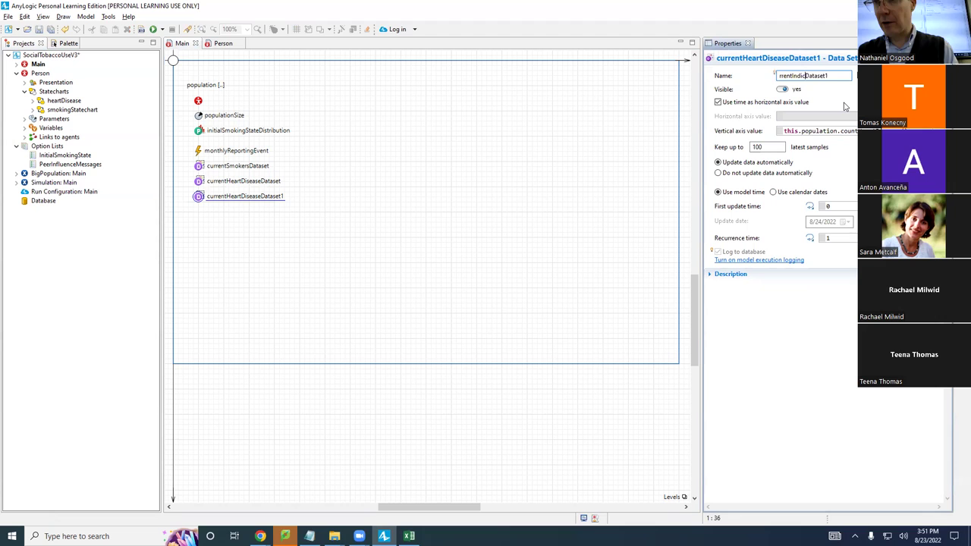
pyautogui.press('BackSpace')
pyautogui.press('Return')
pyautogui.hotkey('ctrl', 's')
# Disable time as currentIndicatorsDataset's horizontal axis and use the vertical axis expression copied from currentSmokersDataset as its horizontal axis value.
pyautogui.click(763, 104)
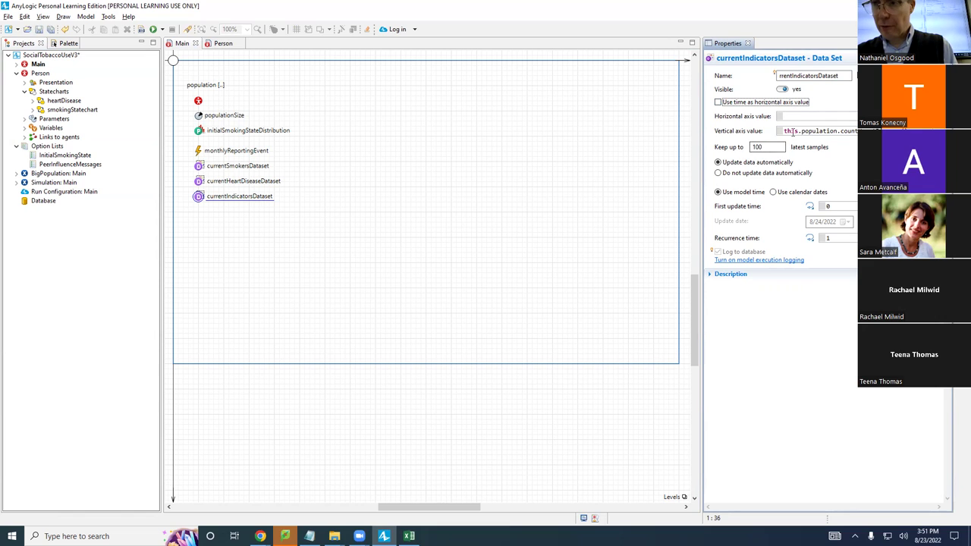
pyautogui.click(201, 167)
pyautogui.tripleClick(811, 132)
pyautogui.hotkey('ctrl', 'c')
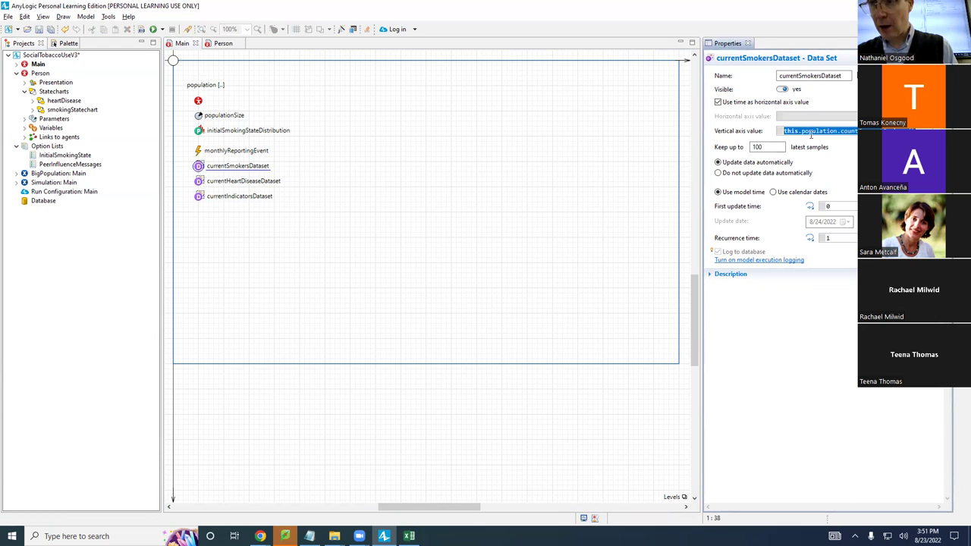
pyautogui.click(200, 197)
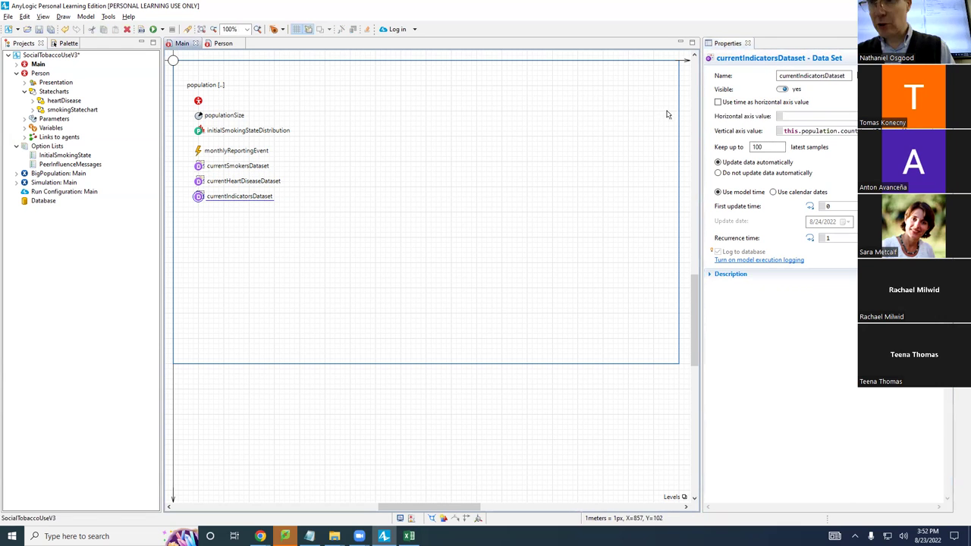
pyautogui.click(811, 117)
pyautogui.hotkey('ctrl', 'v')
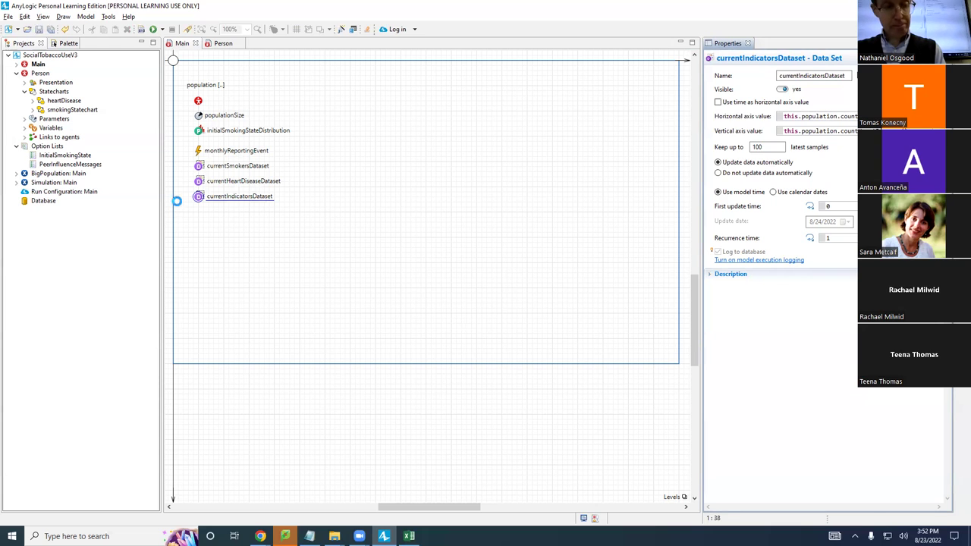
# Run the Simulation experiment in virtual time, inspect the values of currentIndicatorsDataset, and stop the run.
pyautogui.click(57, 183)
pyautogui.rightClick(57, 182)
pyautogui.click(76, 322)
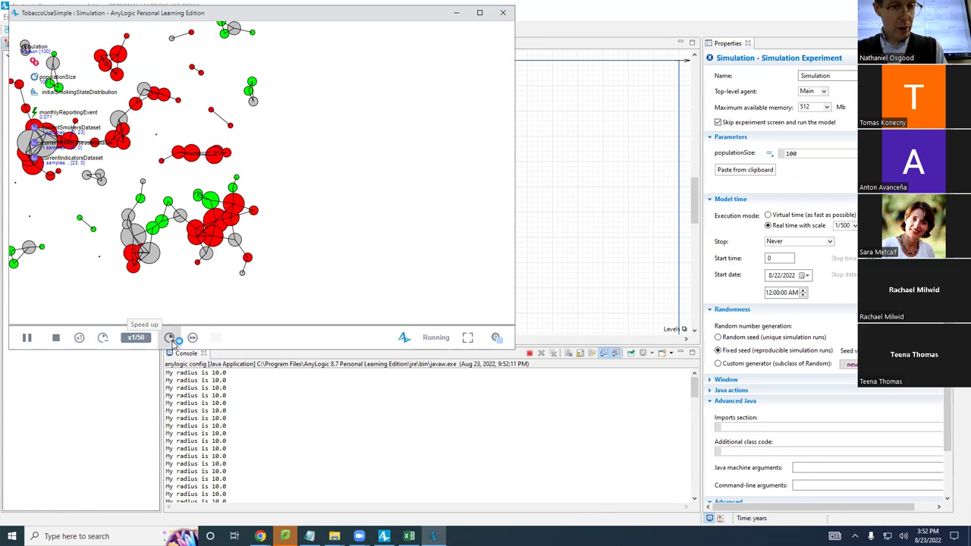
pyautogui.click(191, 330)
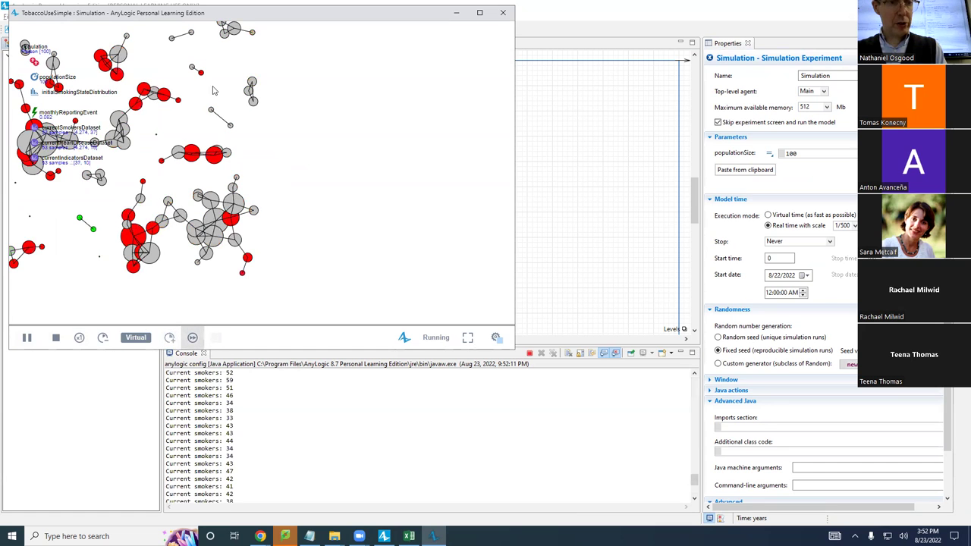
pyautogui.click(36, 160)
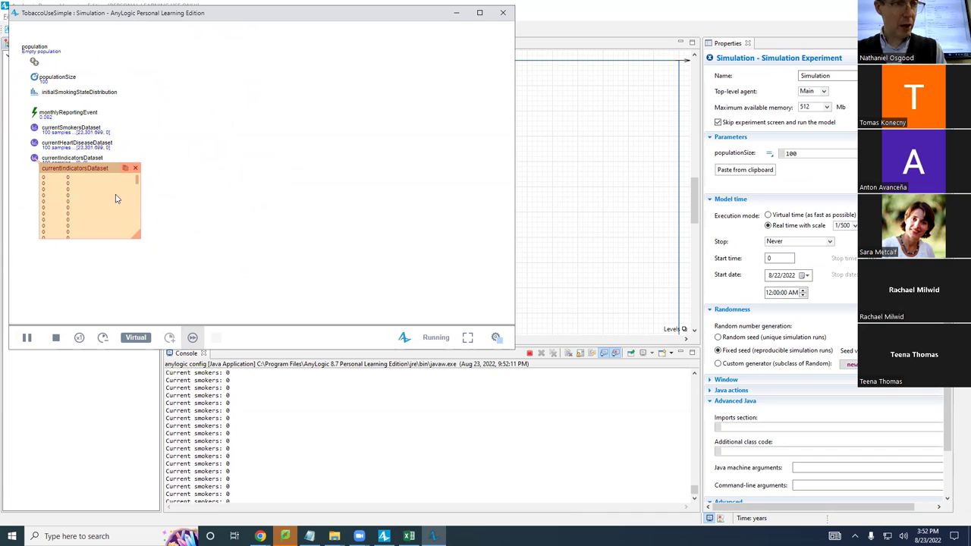
pyautogui.click(55, 337)
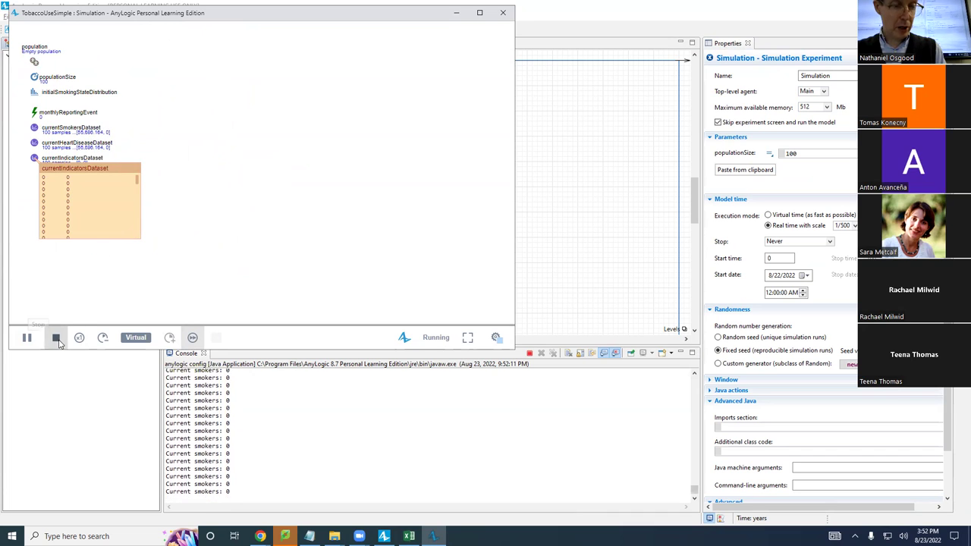
# Switch the simulation back to real-time pace, run it again, and raise its execution speed to x1/10.
pyautogui.click(192, 339)
pyautogui.click(192, 339)
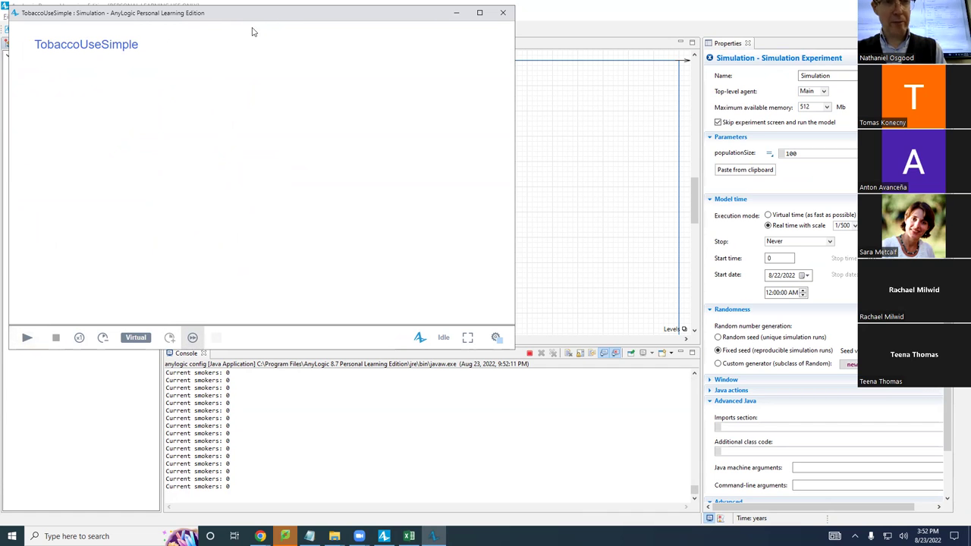
pyautogui.moveTo(253, 13); pyautogui.dragTo(366, 63)
pyautogui.click(305, 387)
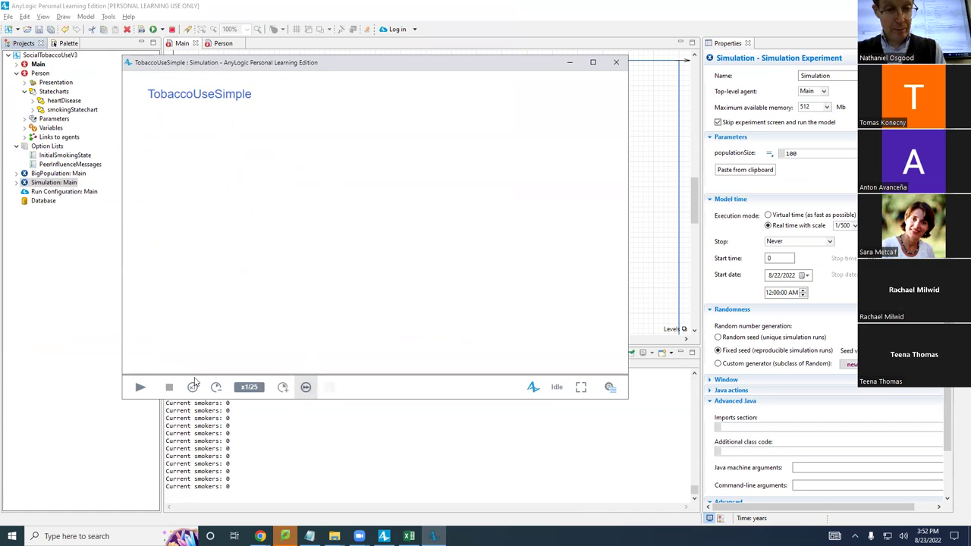
pyautogui.click(142, 389)
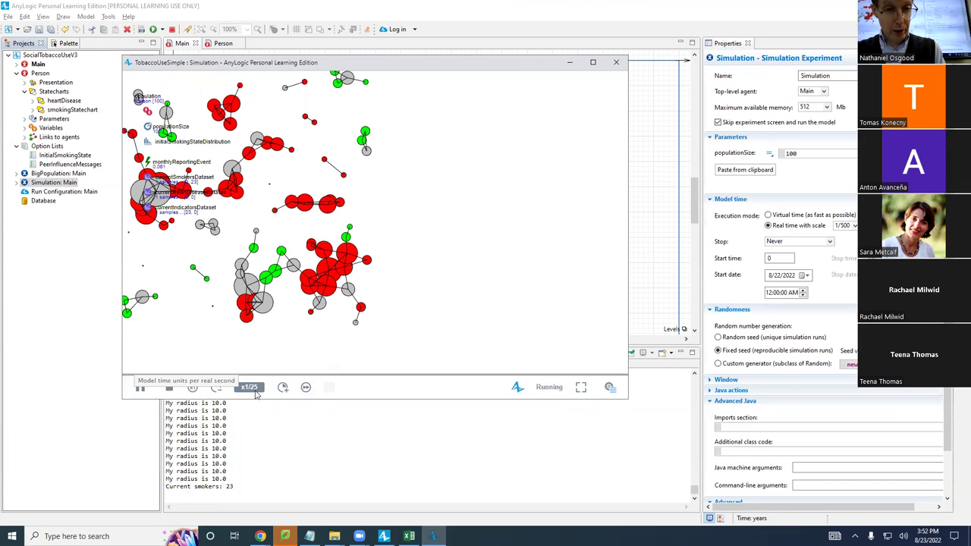
pyautogui.click(283, 387)
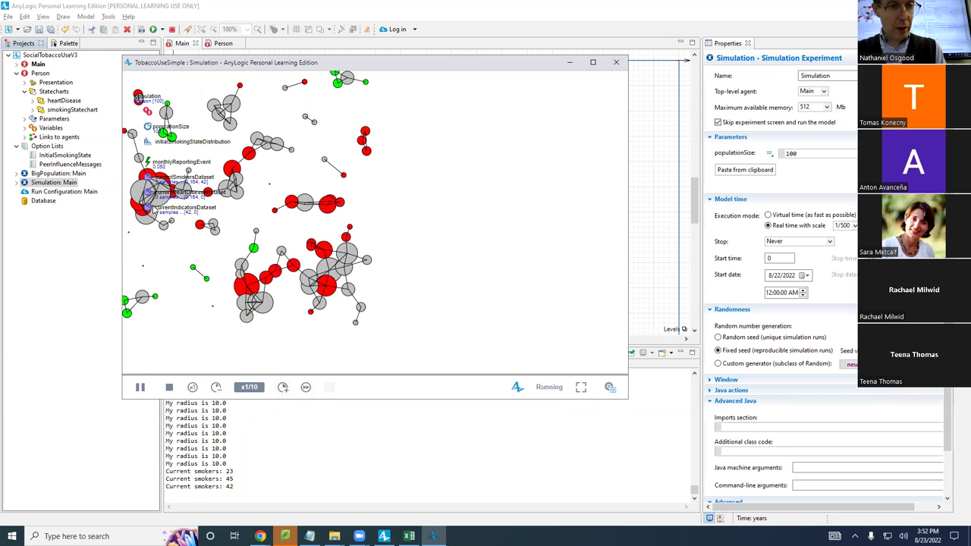
# Inspect the paired values recorded by currentIndicatorsDataset in an enlarged inspection window, and close the running simulation.
pyautogui.click(146, 209)
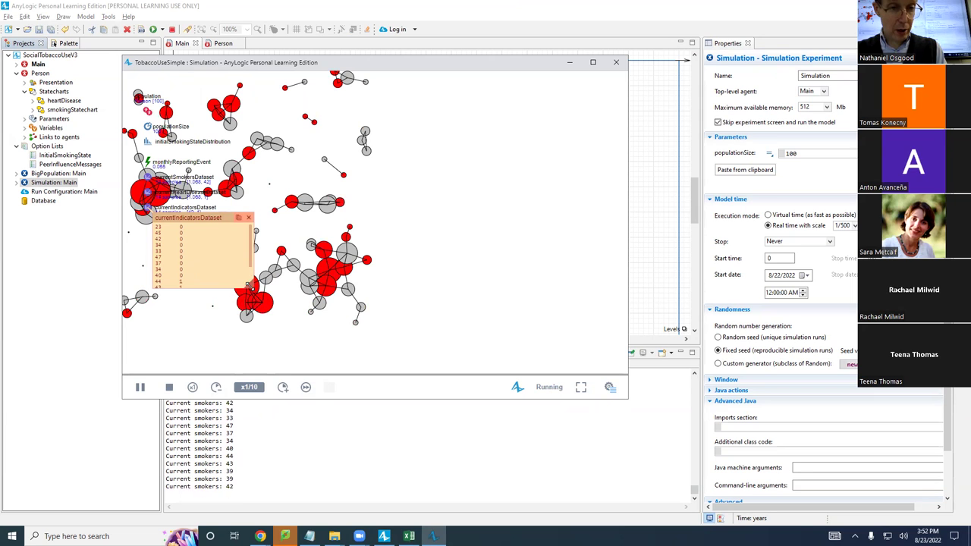
pyautogui.moveTo(249, 283); pyautogui.dragTo(518, 375)
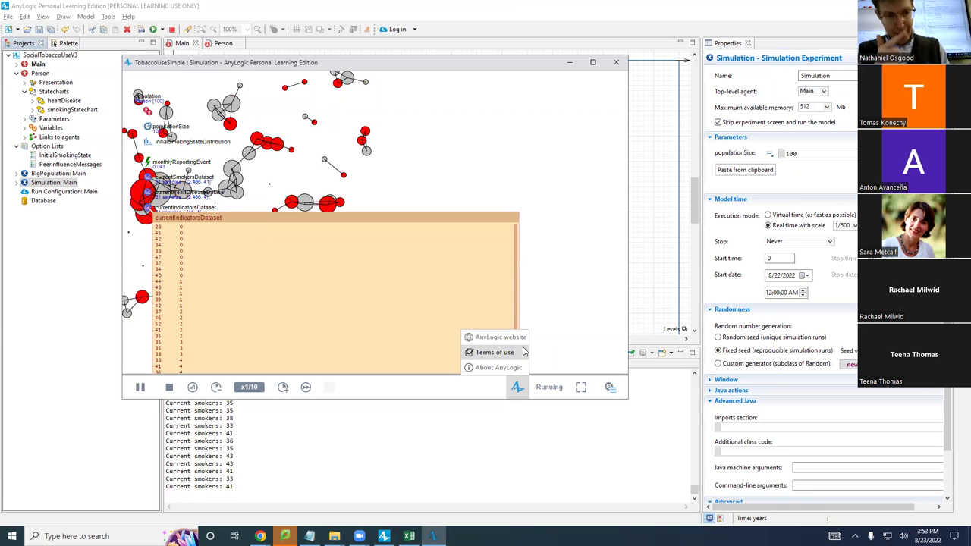
pyautogui.moveTo(507, 219)
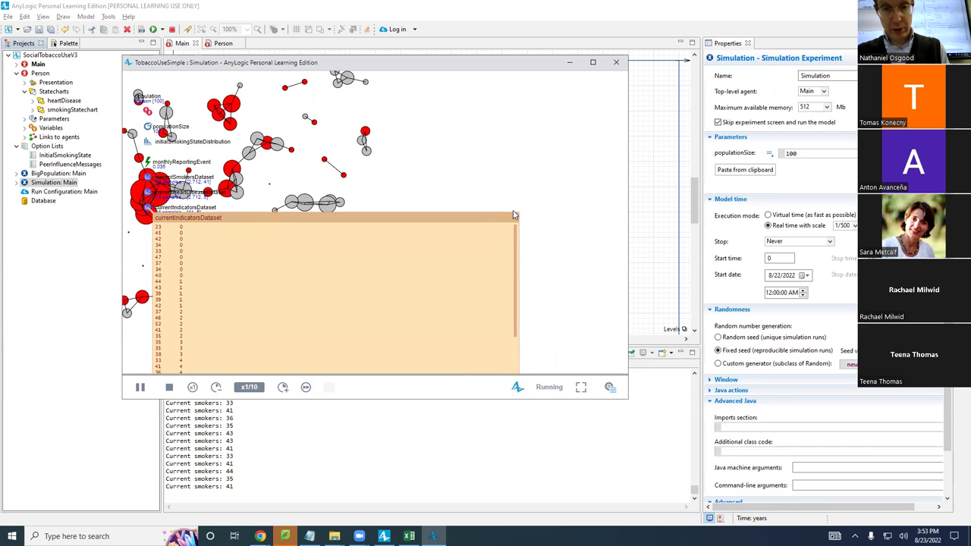
pyautogui.click(514, 218)
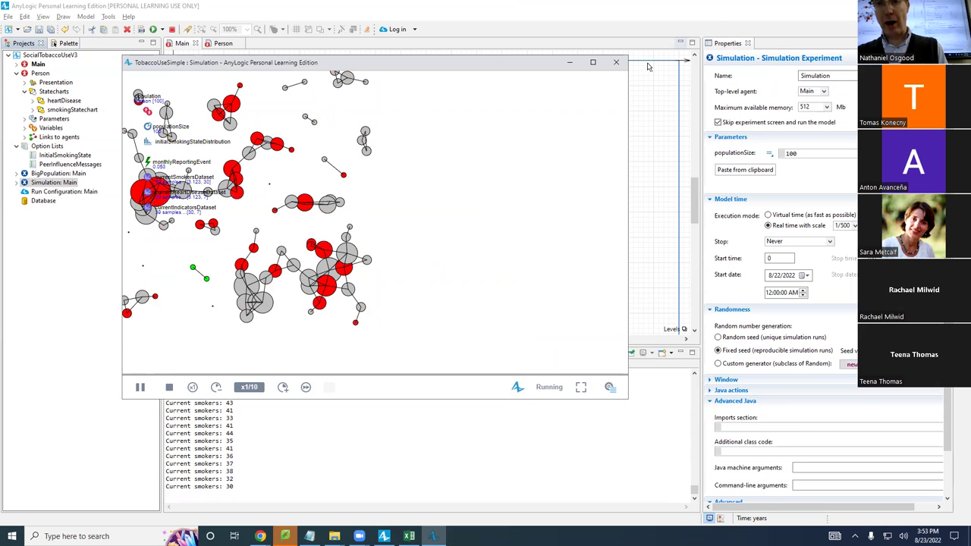
pyautogui.click(616, 62)
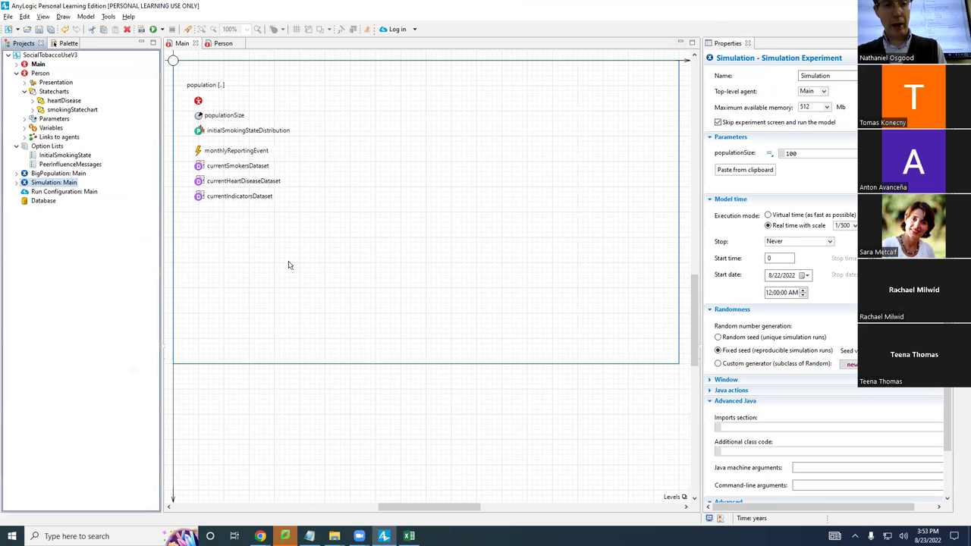
# Save the model under the new name SocialTobaccoUseV4.
pyautogui.scroll(5, 460, 227)
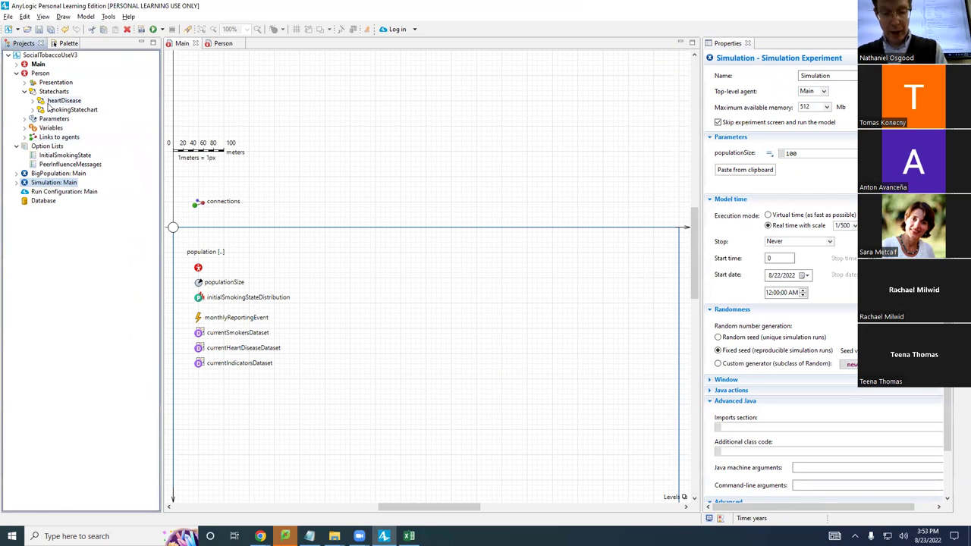
pyautogui.click(7, 16)
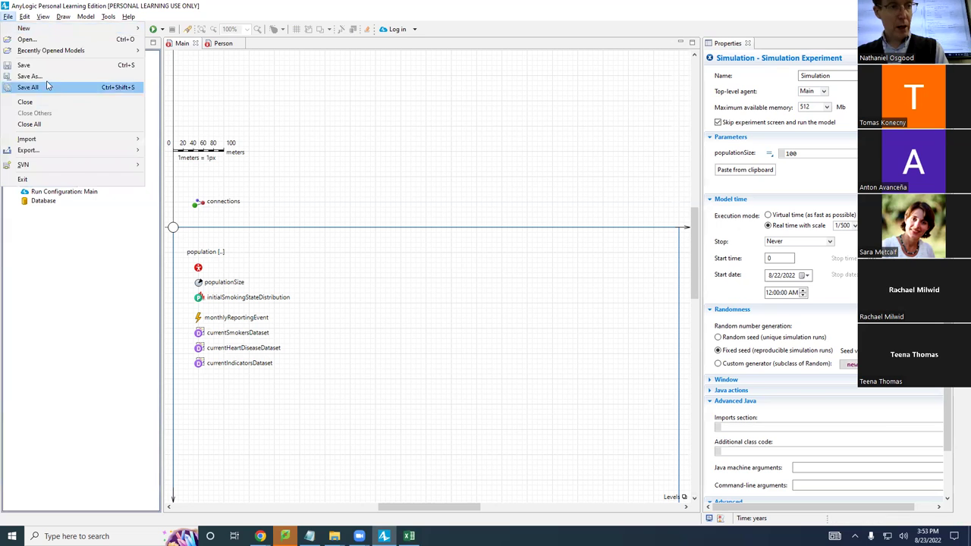
pyautogui.click(47, 76)
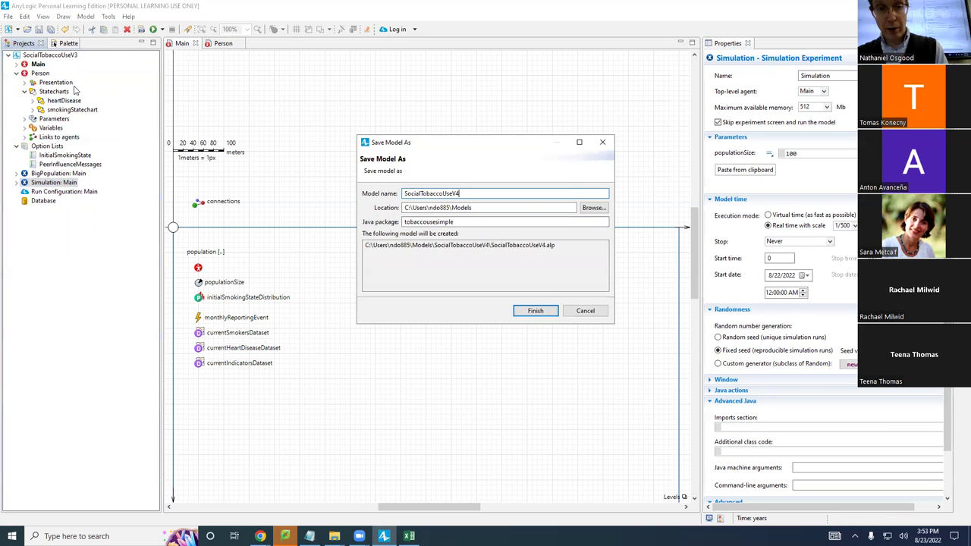
pyautogui.press('Return')
pyautogui.hotkey('alt', 'Tab')
pyautogui.hotkey('shift', 'alt', 'Tab')
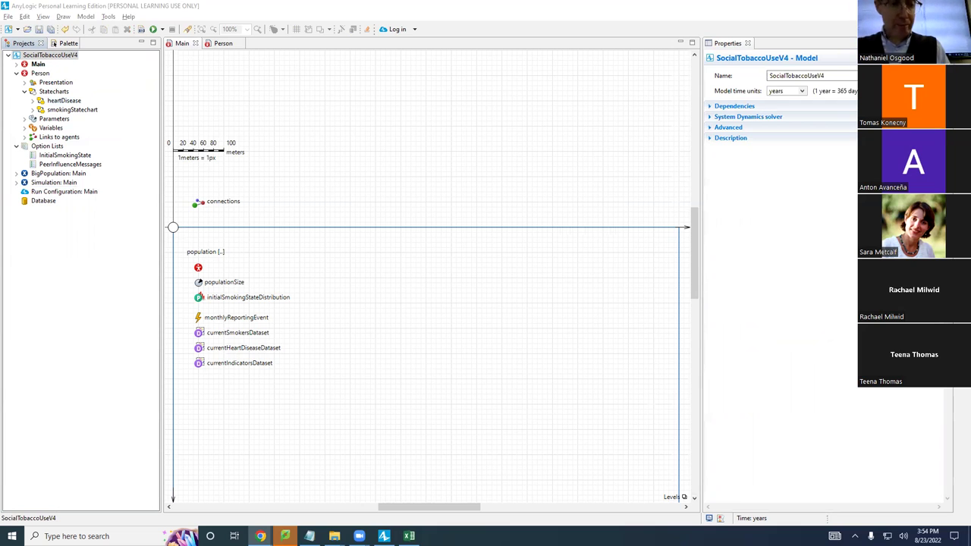
# Add a Time Plot to Main beside the connections element above the frame, and enlarge it up to a wide chart.
pyautogui.click(63, 43)
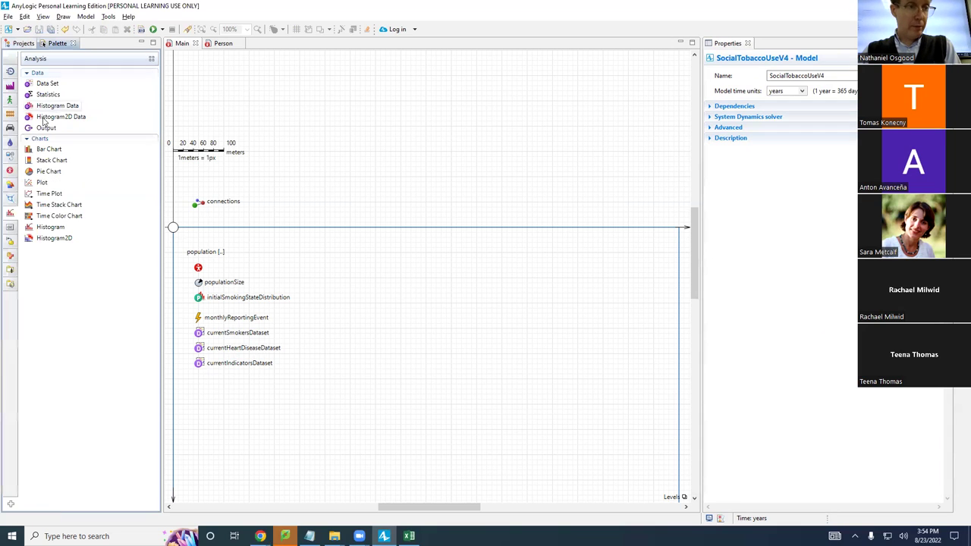
pyautogui.click(42, 193)
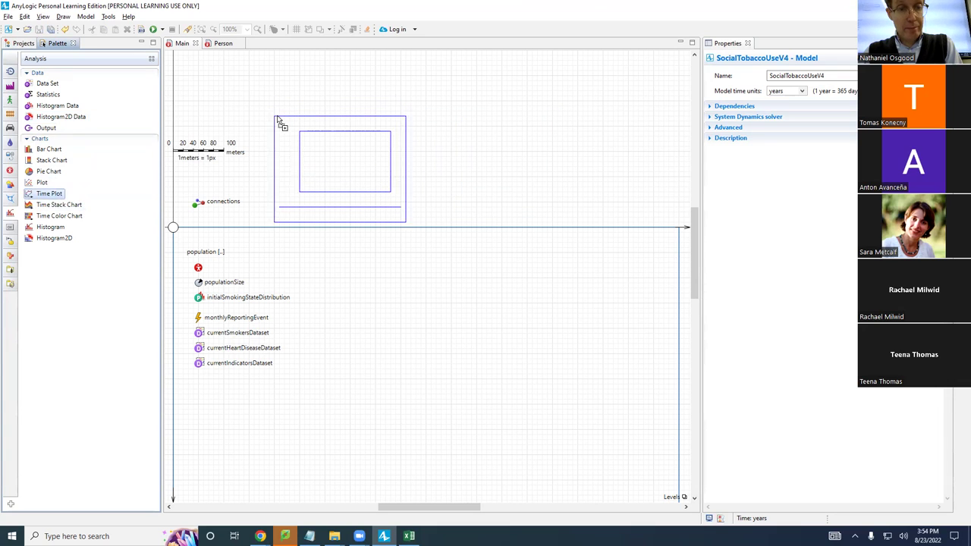
pyautogui.click(278, 117)
pyautogui.moveTo(409, 115); pyautogui.dragTo(603, 70)
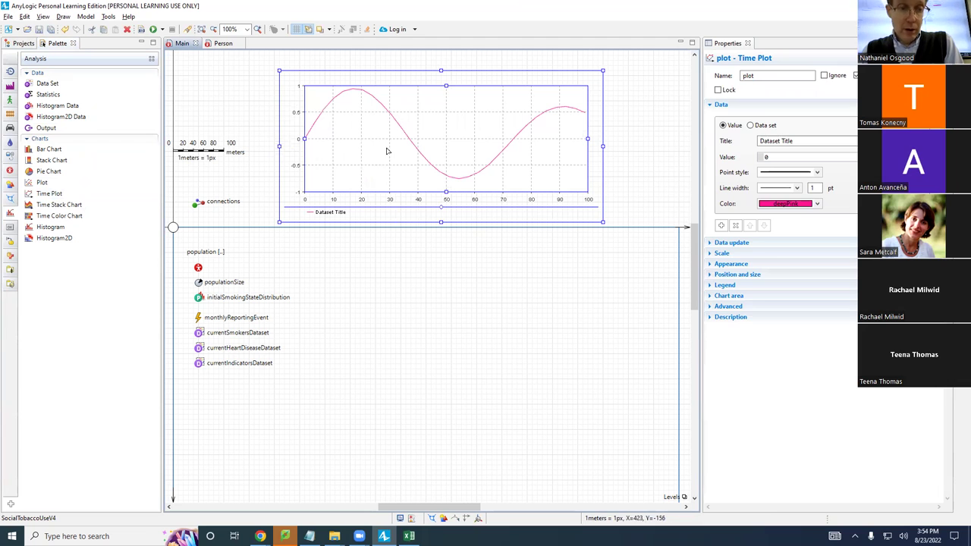
pyautogui.click(16, 44)
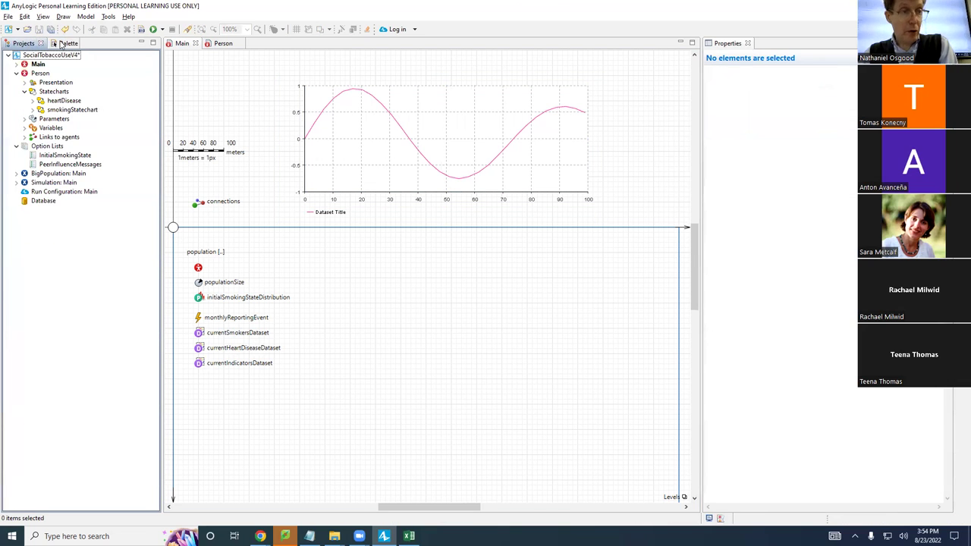
pyautogui.click(64, 43)
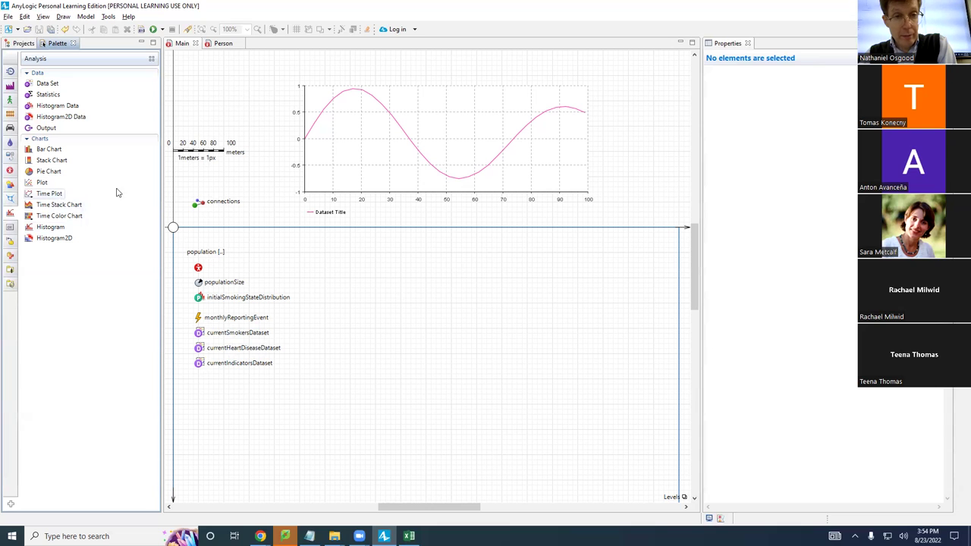
# Rename the time plot healthIndicatorsTimeplot and save the model.
pyautogui.click(392, 156)
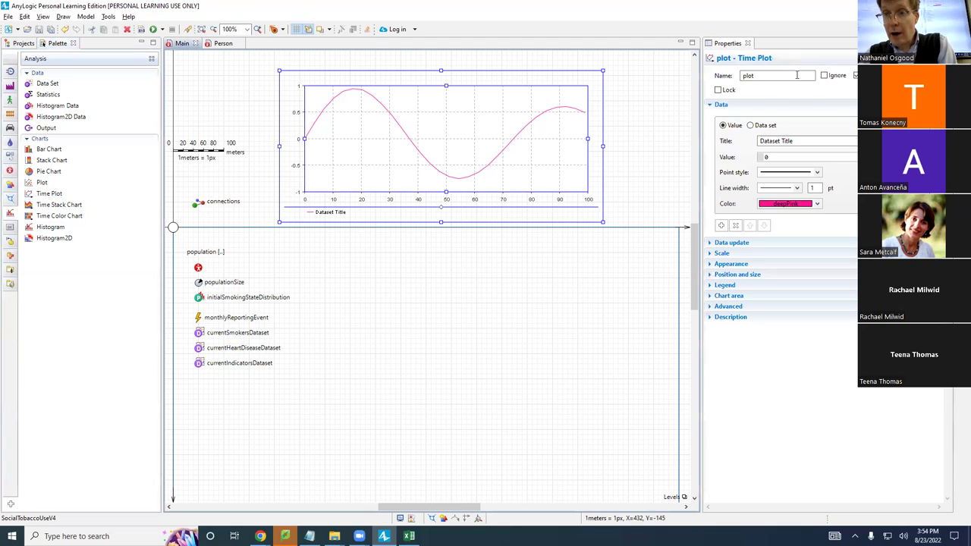
pyautogui.doubleClick(796, 75)
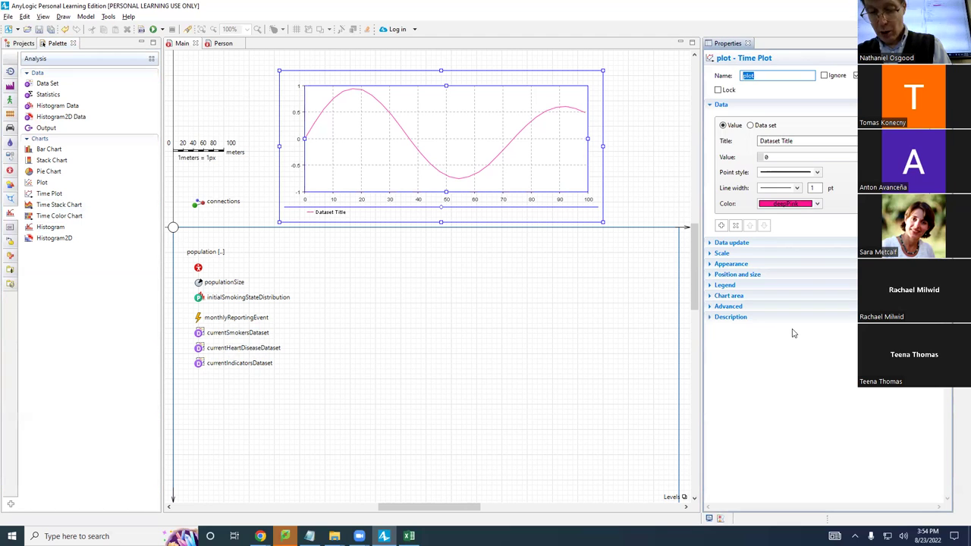
pyautogui.write('heal')
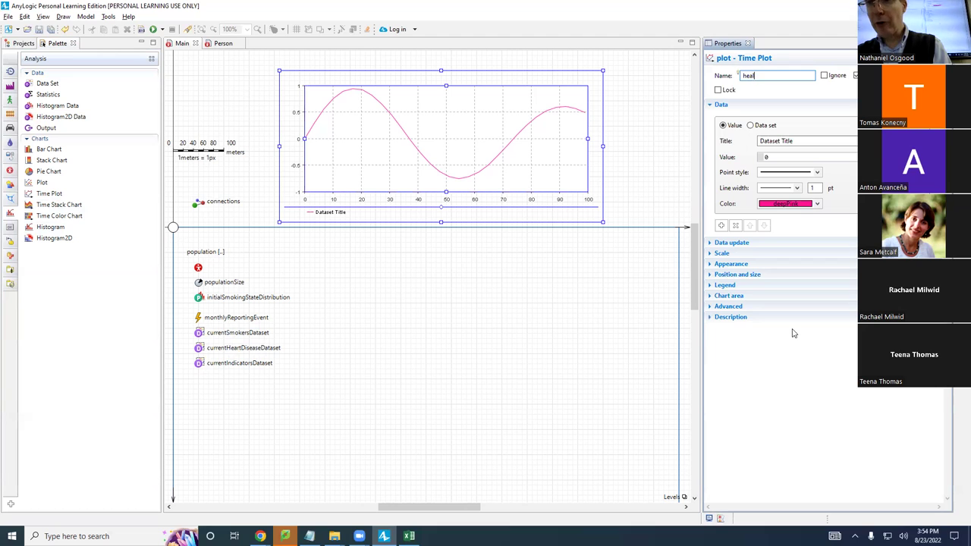
pyautogui.write('thindicatorsTimeplot')
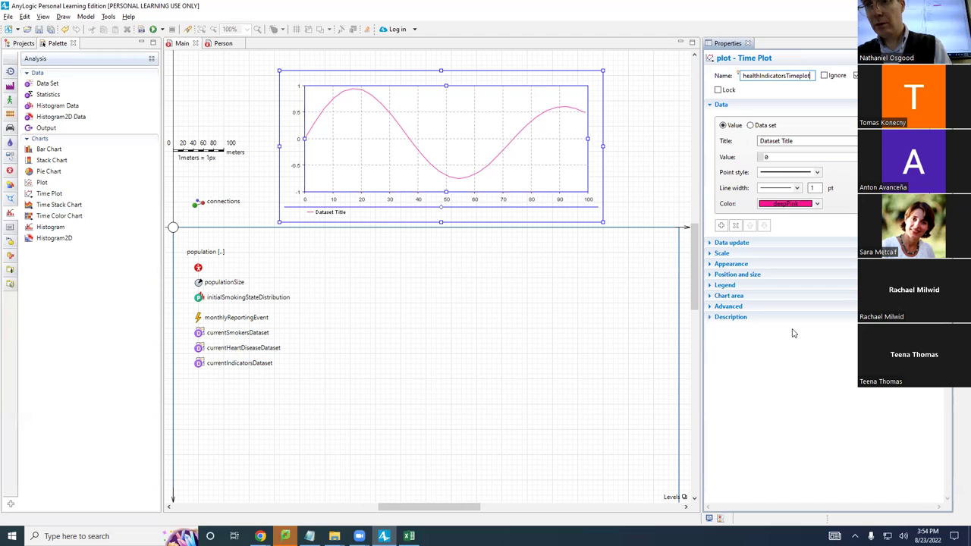
pyautogui.hotkey('ctrl', 's')
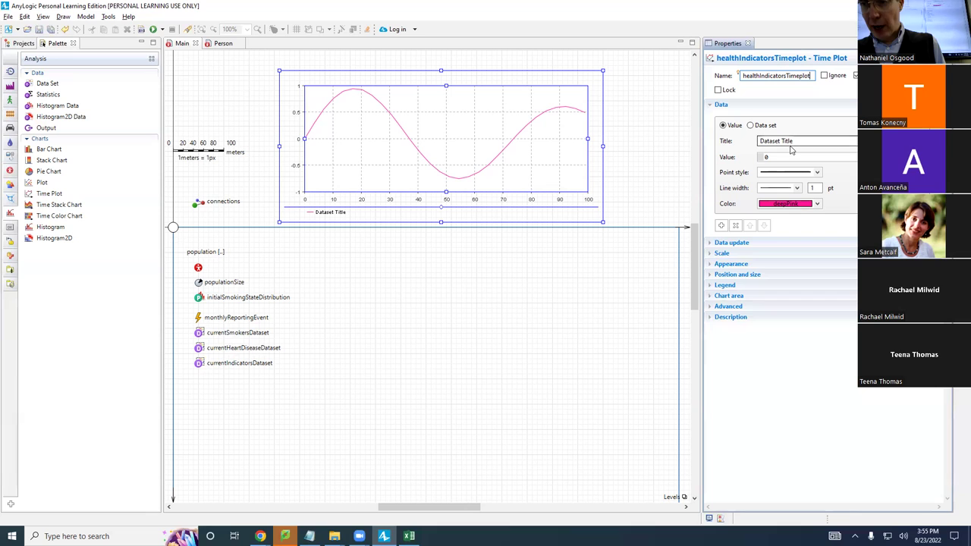
# Title the time plot's first series Current Smokers and set it to use the data set currentSmokersData.
pyautogui.moveTo(793, 141); pyautogui.dragTo(724, 141)
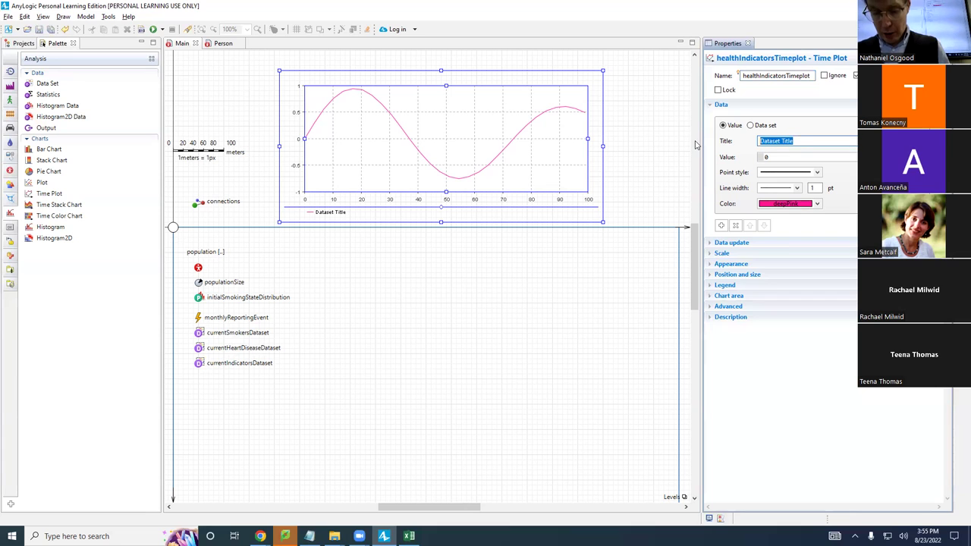
pyautogui.write('Current')
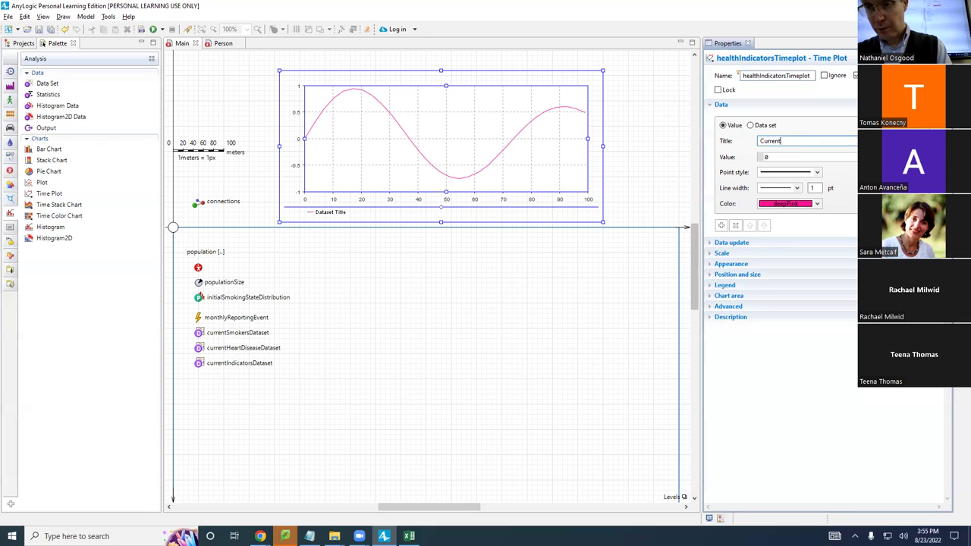
pyautogui.write(' Smokers')
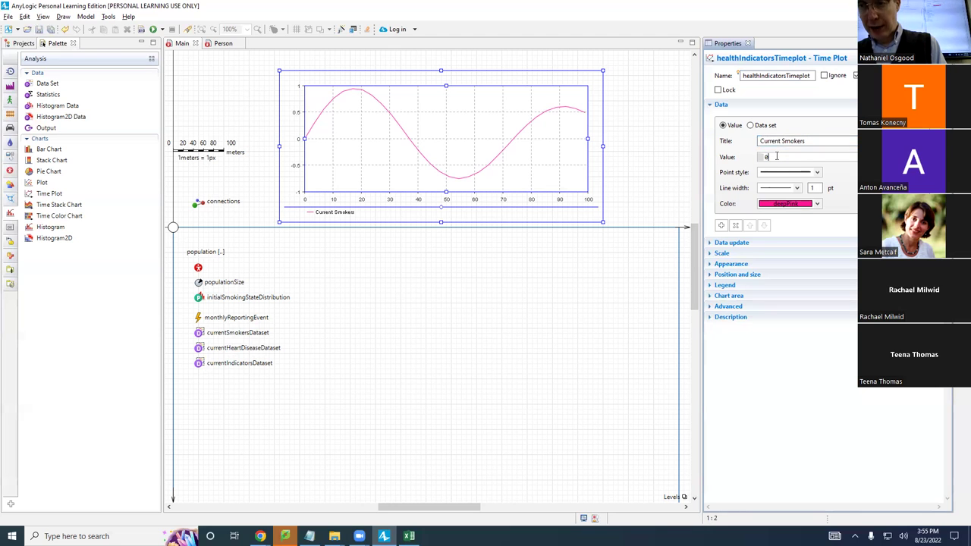
pyautogui.click(758, 127)
pyautogui.press('Tab')
pyautogui.press('Tab')
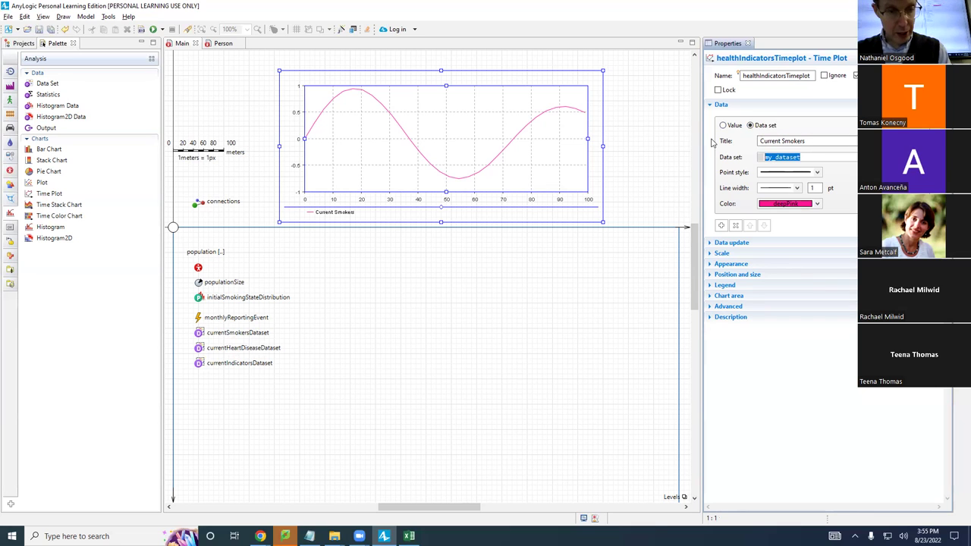
pyautogui.write('currentSmokersData')
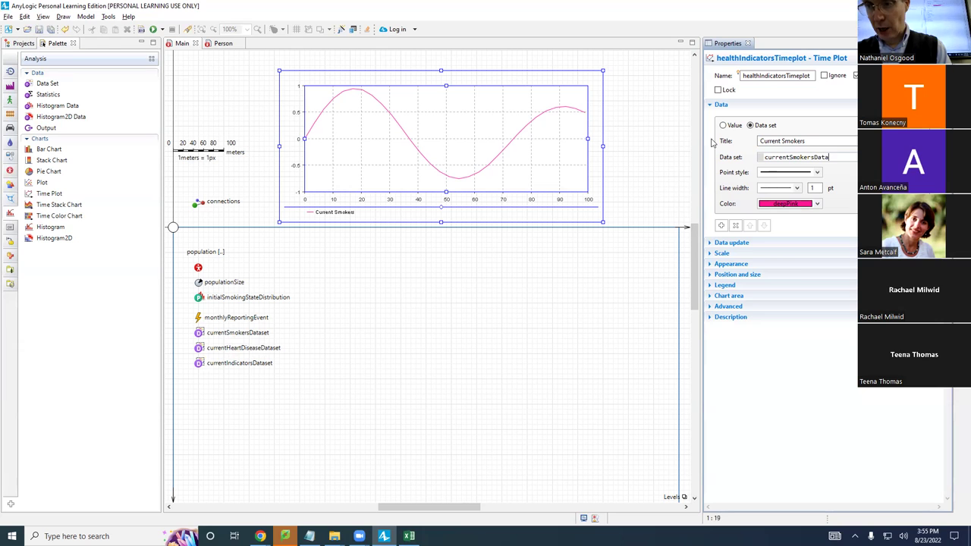
# Add a second series to the time plot, titled Heart Disease Prevalent Case Count.
pyautogui.click(721, 226)
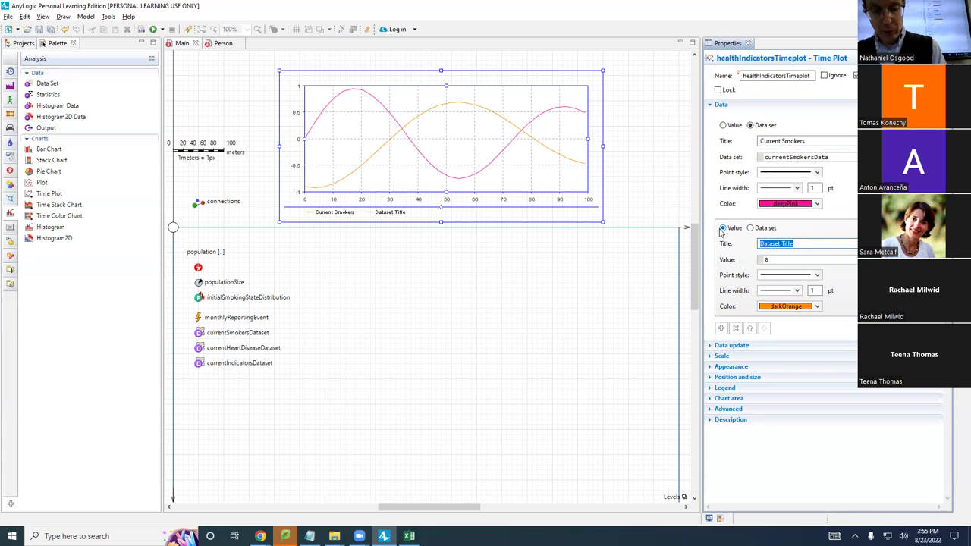
pyautogui.write('Heart Dise')
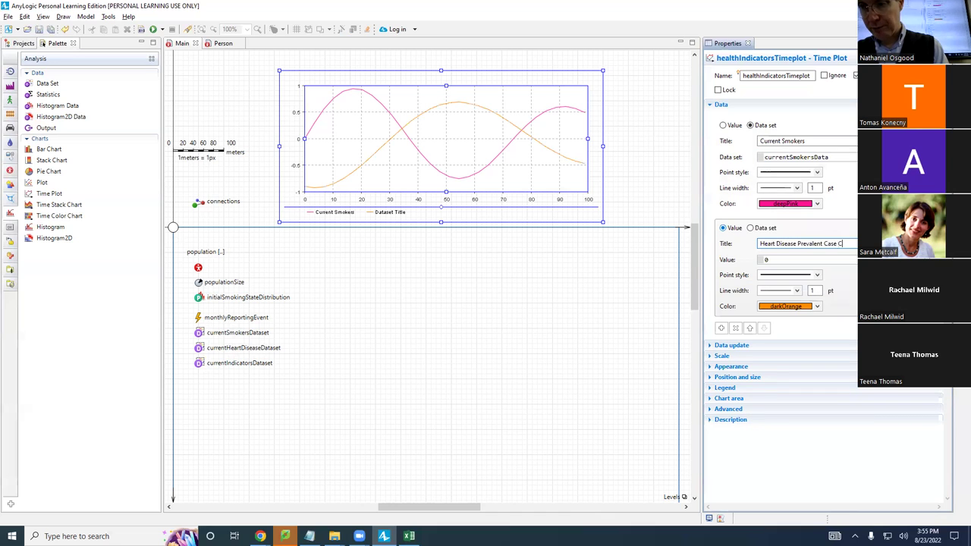
pyautogui.press('Return')
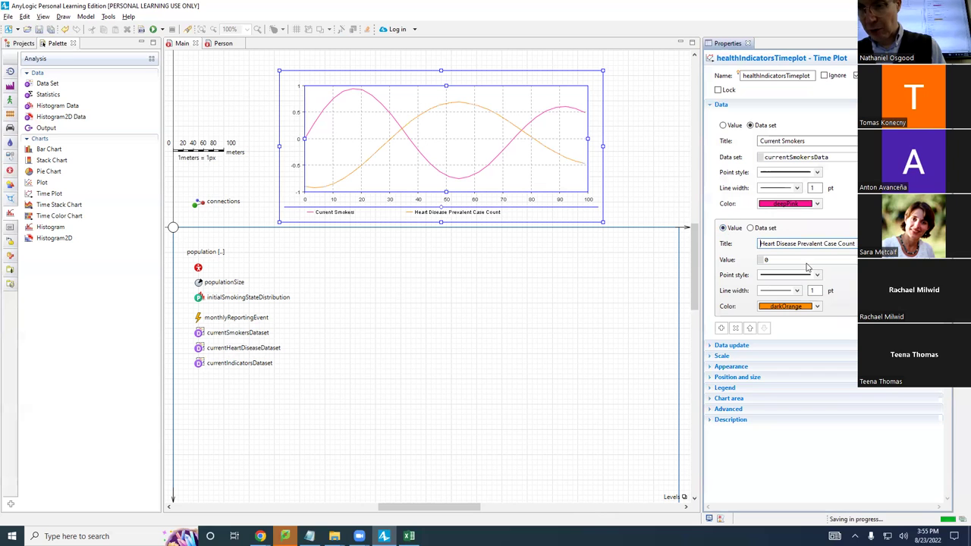
# Set the heart disease series to use the data set currentHeartDiseaseDataset and save the model.
pyautogui.click(757, 228)
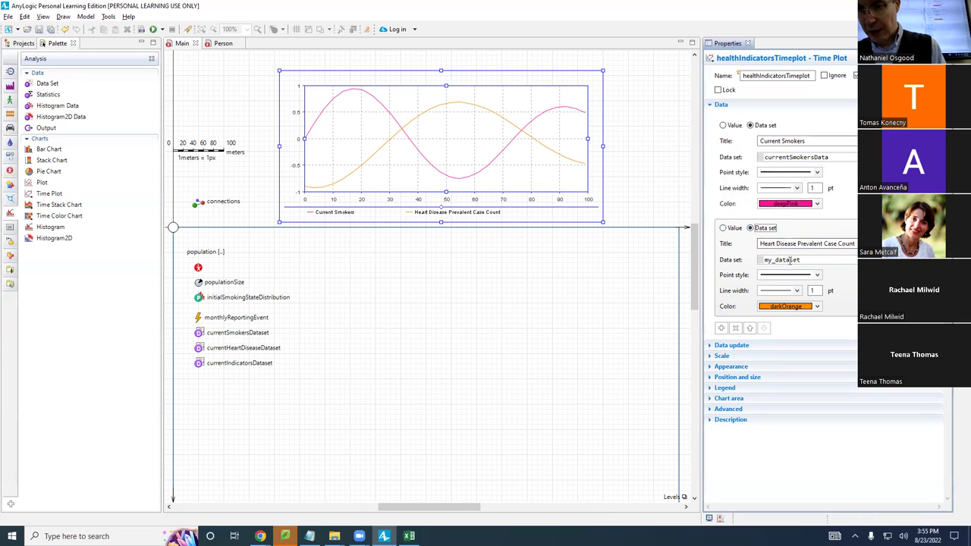
pyautogui.doubleClick(804, 260)
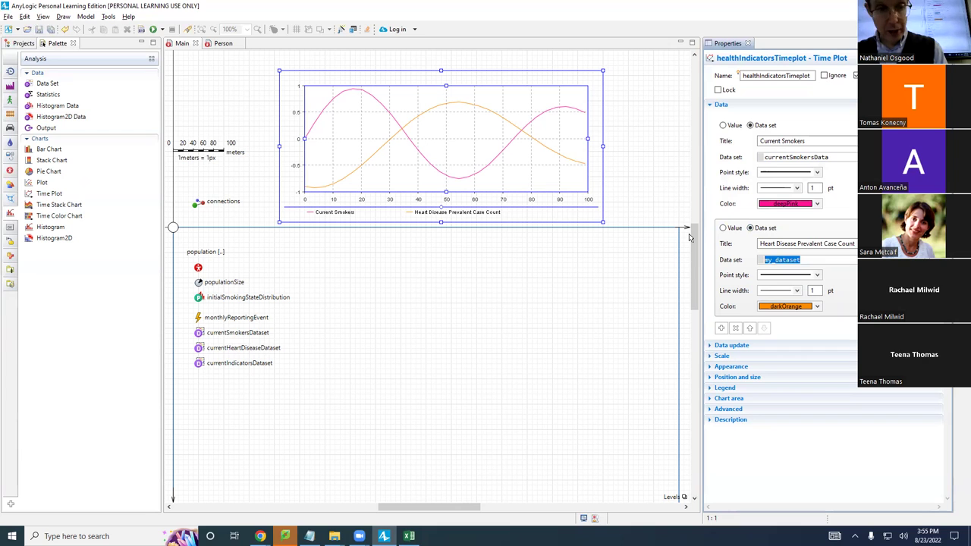
pyautogui.write('cur')
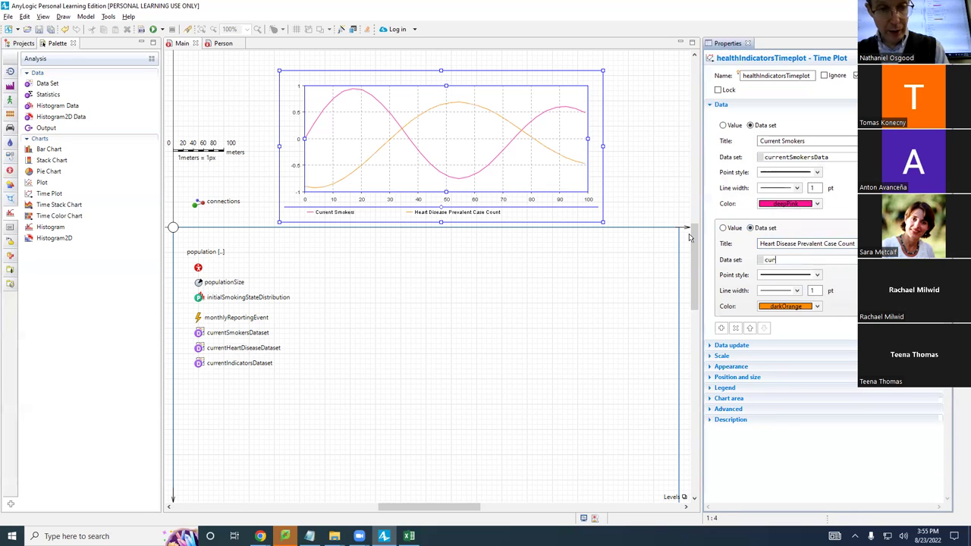
pyautogui.write('rentHeartDiseaseD')
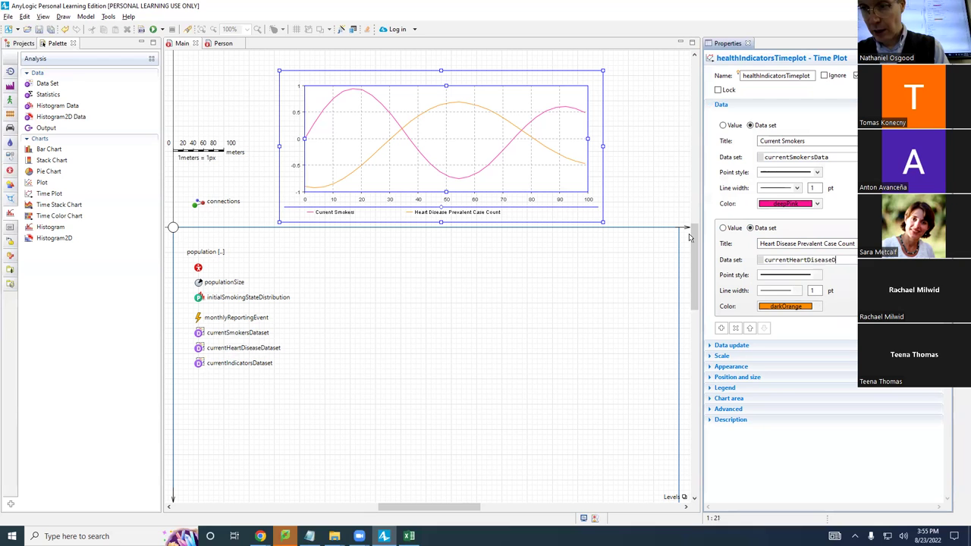
pyautogui.hotkey('ctrl', 's')
pyautogui.hotkey('ctrl', 'a')
pyautogui.press('BackSpace')
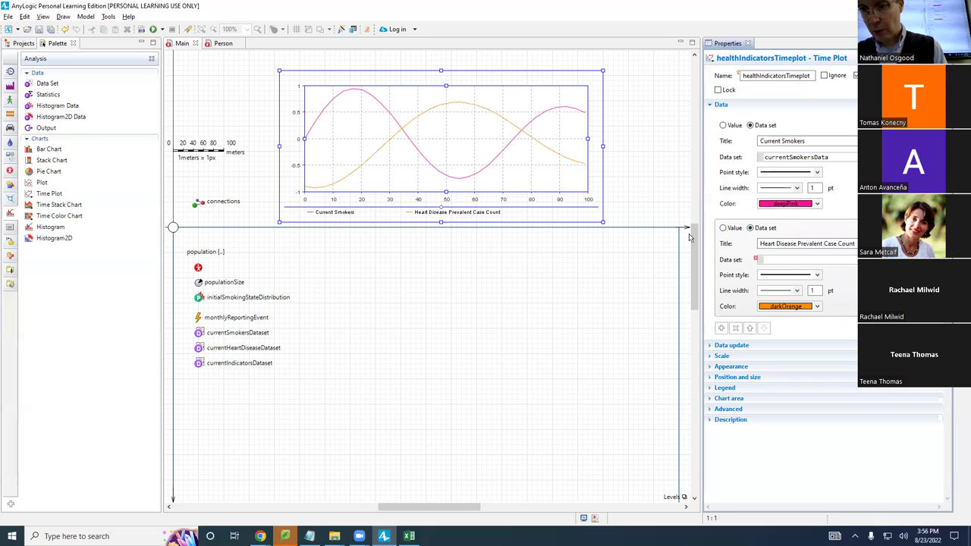
pyautogui.hotkey('ctrl', 'z')
pyautogui.hotkey('ctrl', 's')
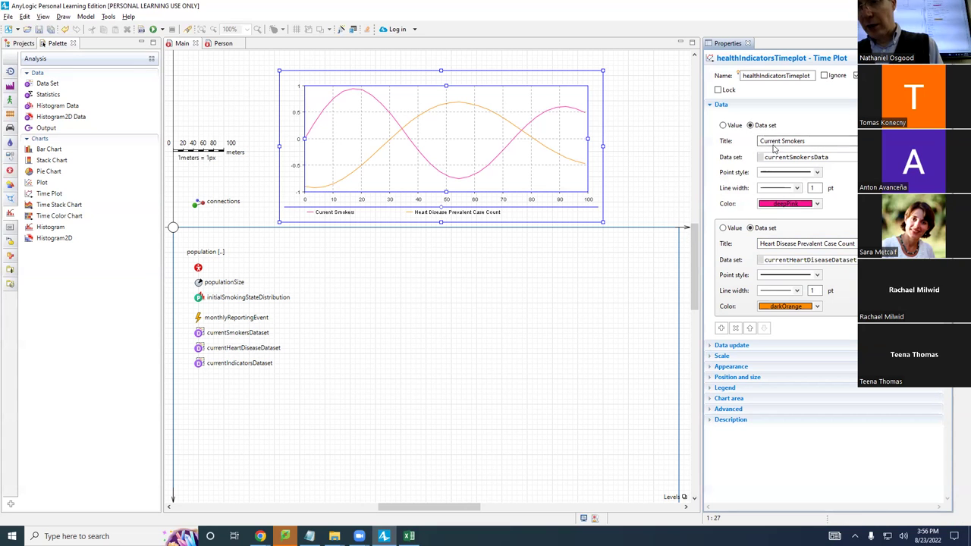
pyautogui.click(751, 173)
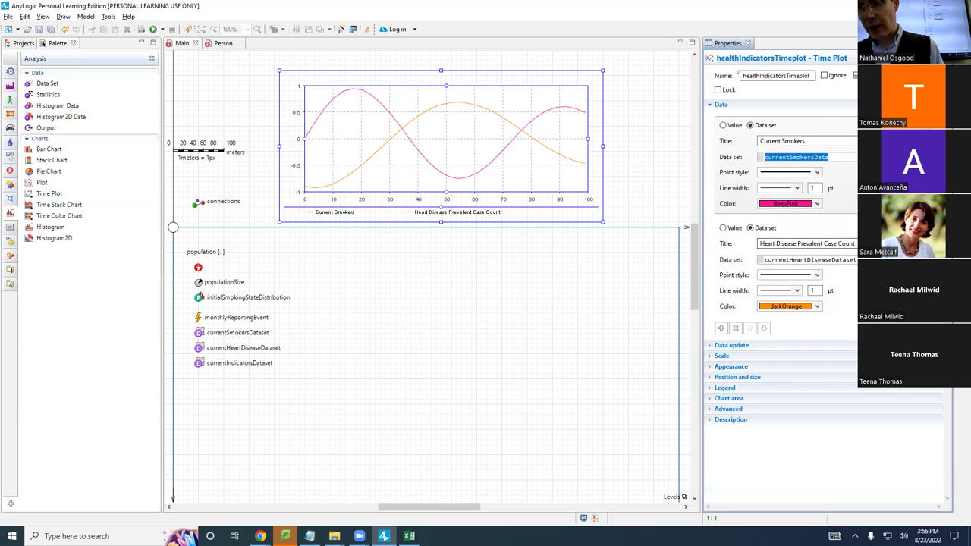
pyautogui.hotkey('ctrl', 's')
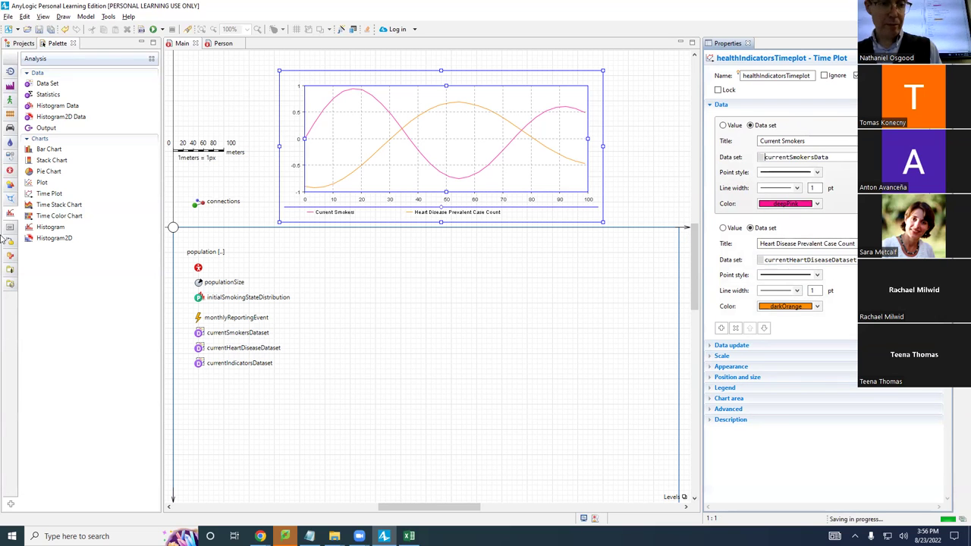
# Try to run the Simulation experiment, cancel the launch, and open the source of the reported error.
pyautogui.click(131, 209)
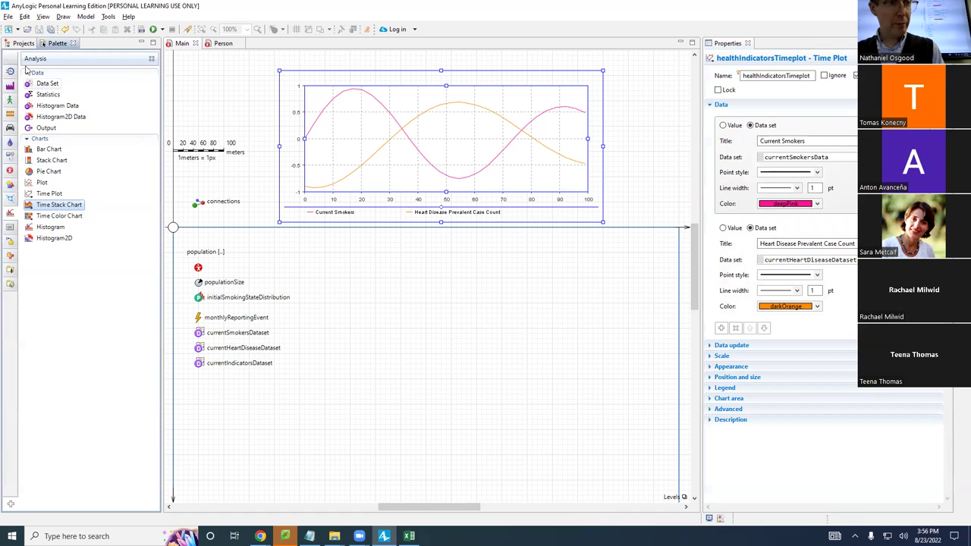
pyautogui.click(23, 43)
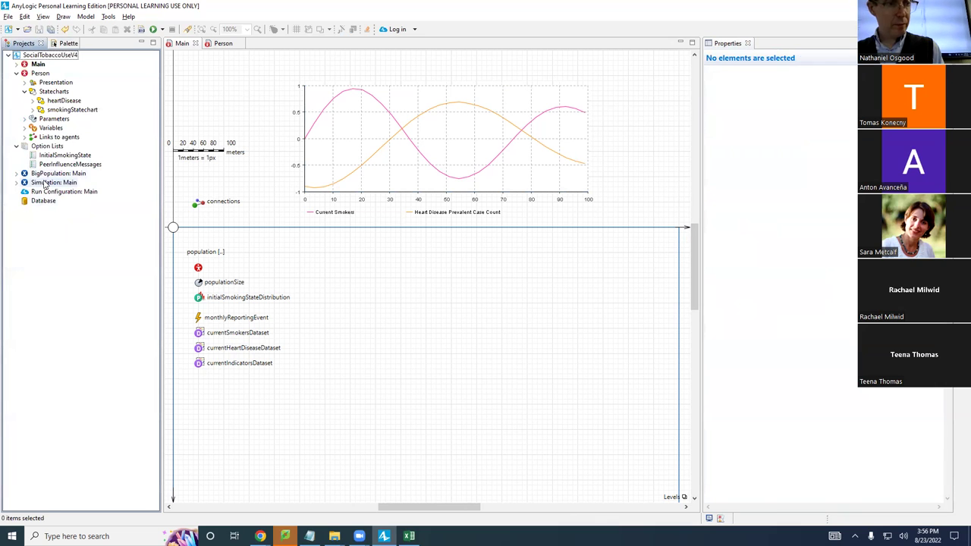
pyautogui.rightClick(46, 183)
pyautogui.click(69, 323)
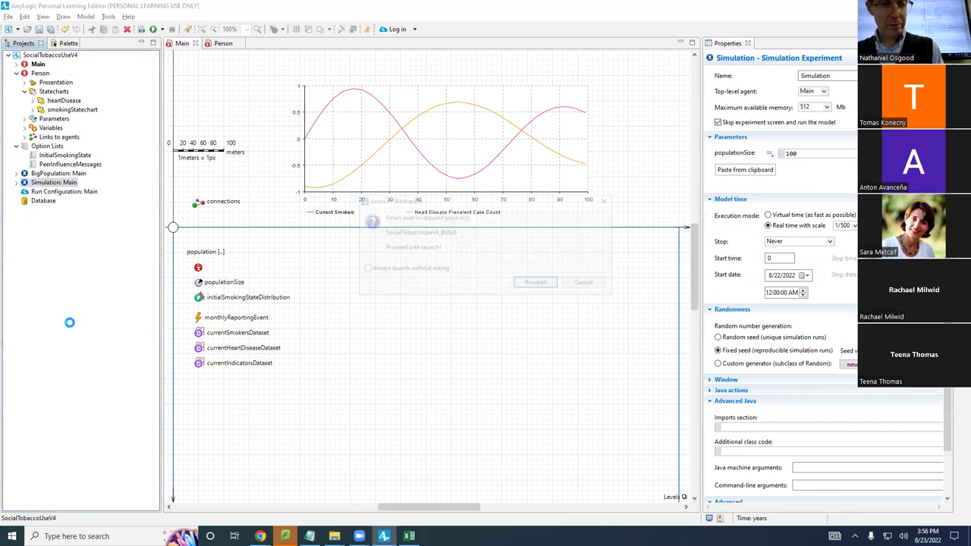
pyautogui.press('Escape')
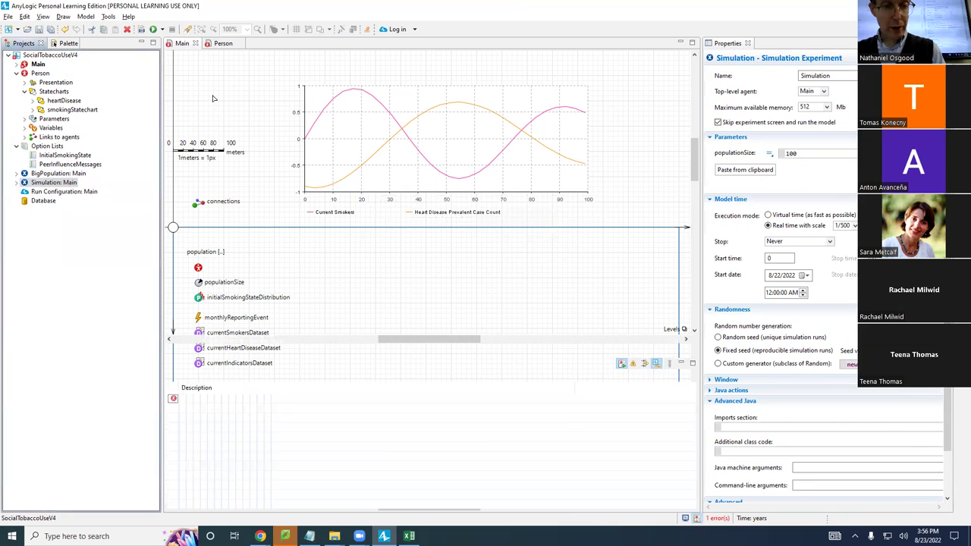
pyautogui.click(329, 392)
pyautogui.doubleClick(329, 391)
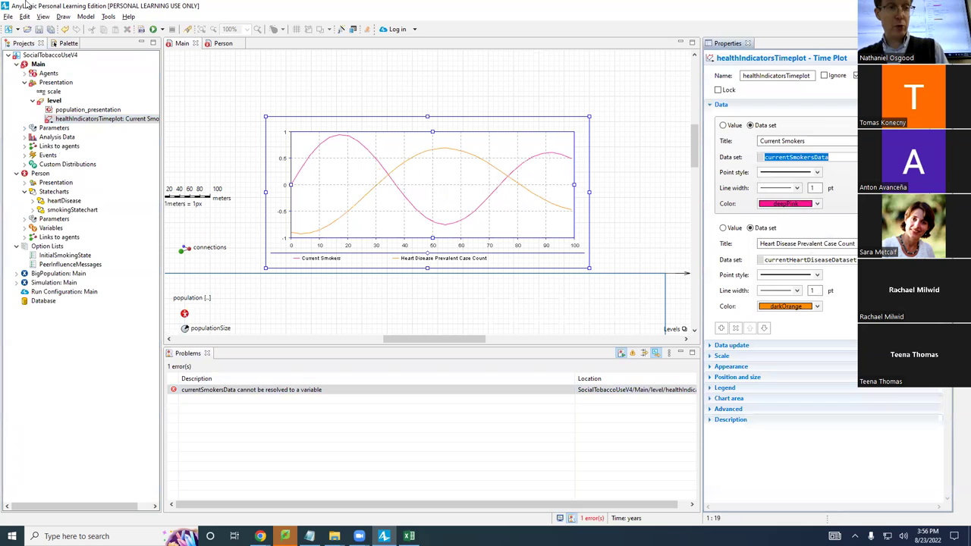
# Build the model and trace the listed error back to the time plot's Current Smokers data set.
pyautogui.click(141, 29)
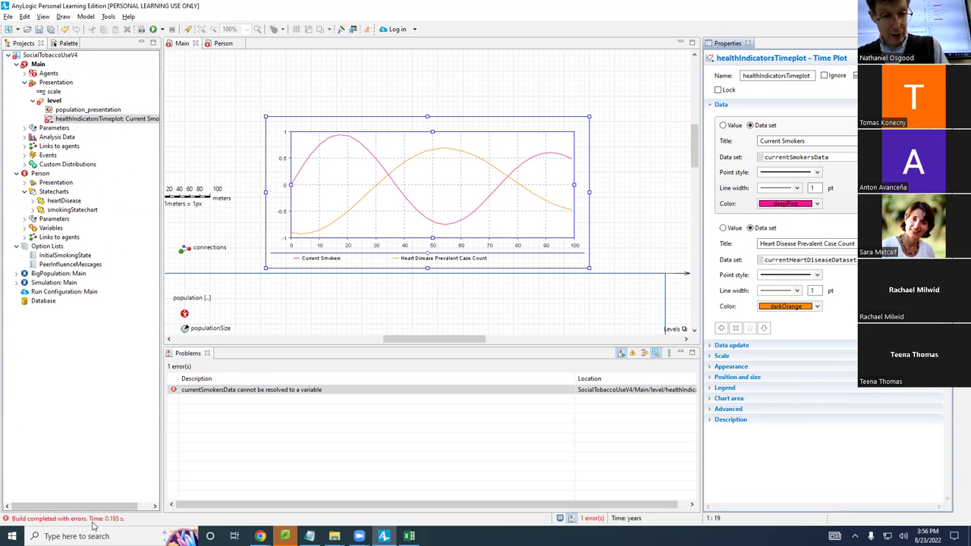
pyautogui.click(595, 518)
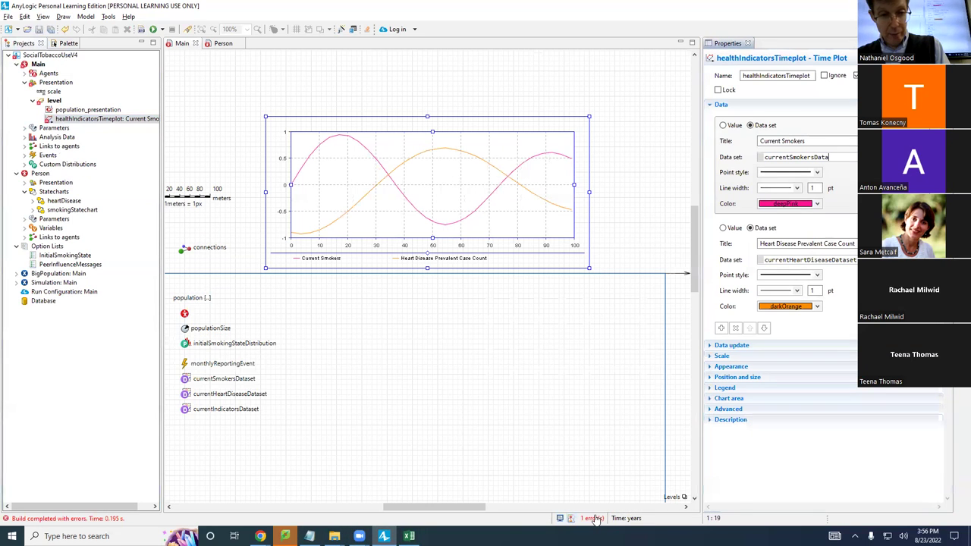
pyautogui.click(595, 517)
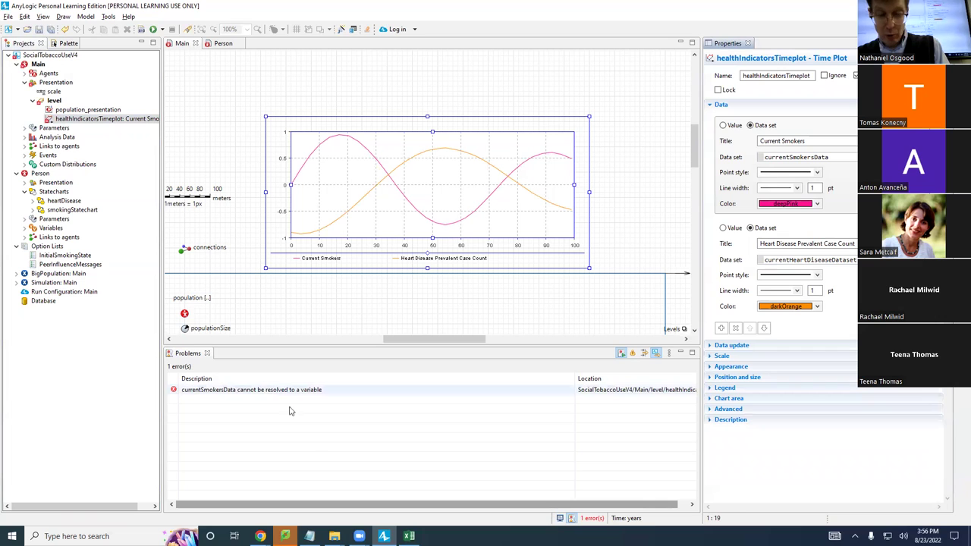
pyautogui.click(590, 519)
pyautogui.click(590, 520)
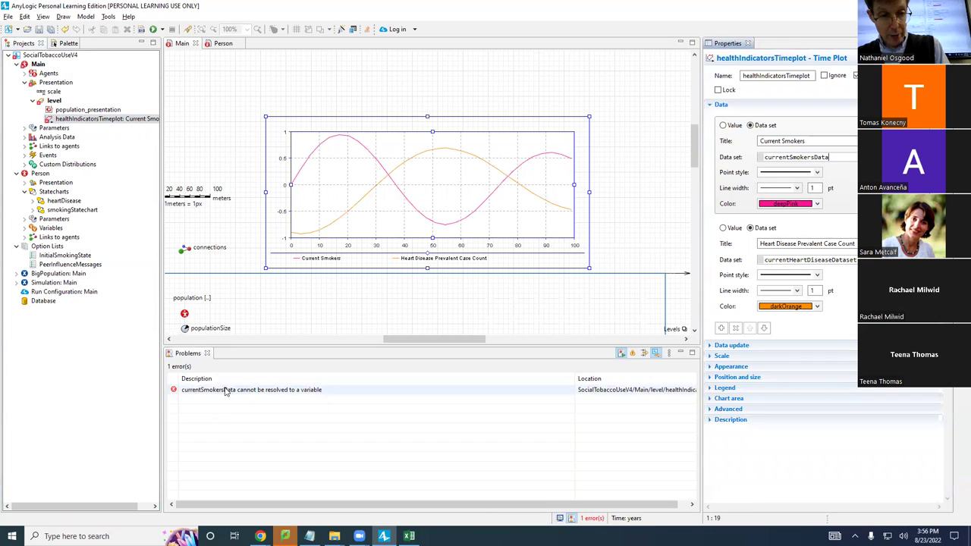
pyautogui.doubleClick(224, 392)
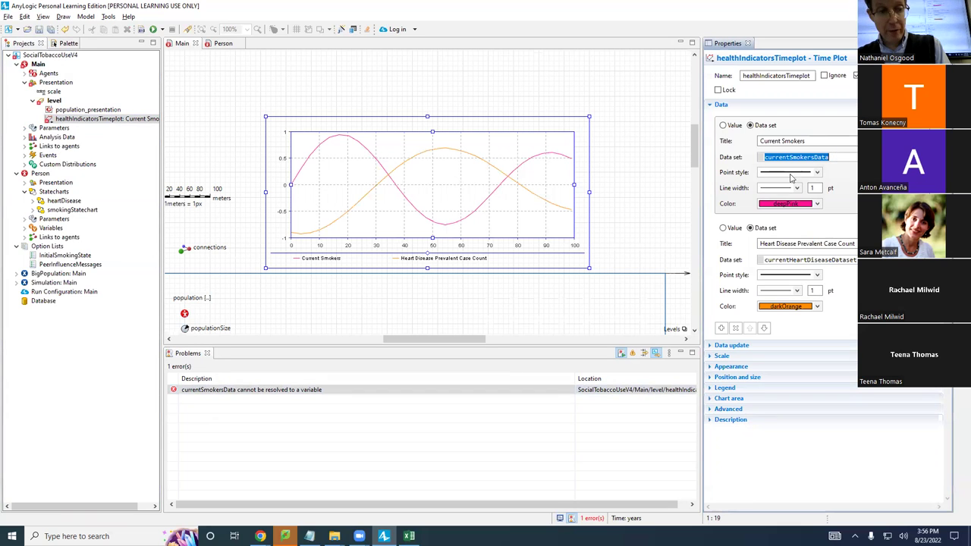
# Correct the Current Smokers series' data set to currentSmokersDataset and rebuild the model.
pyautogui.moveTo(694, 154); pyautogui.dragTo(694, 195)
pyautogui.click(836, 157)
pyautogui.write('set')
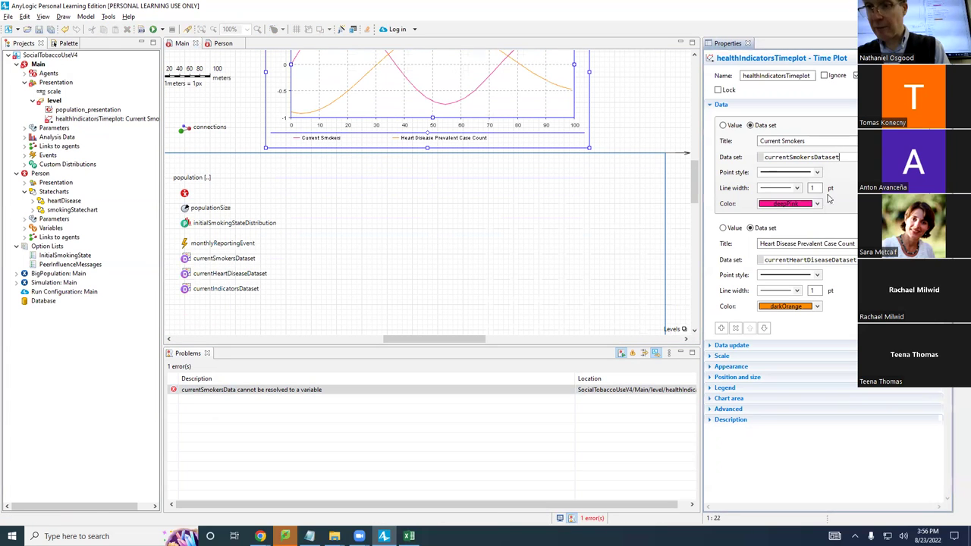
pyautogui.click(141, 31)
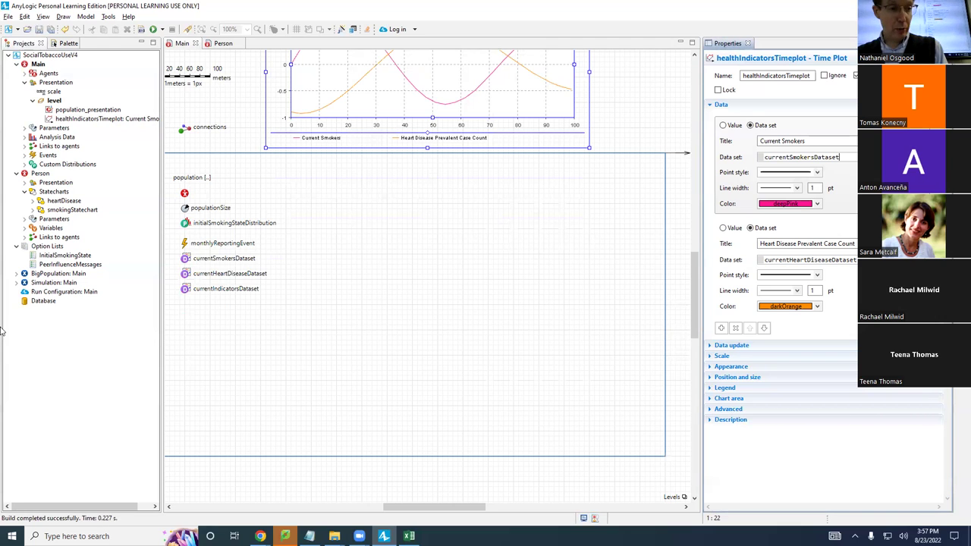
# Run the Simulation experiment and show the time plot in the simulation window.
pyautogui.rightClick(48, 286)
pyautogui.click(72, 430)
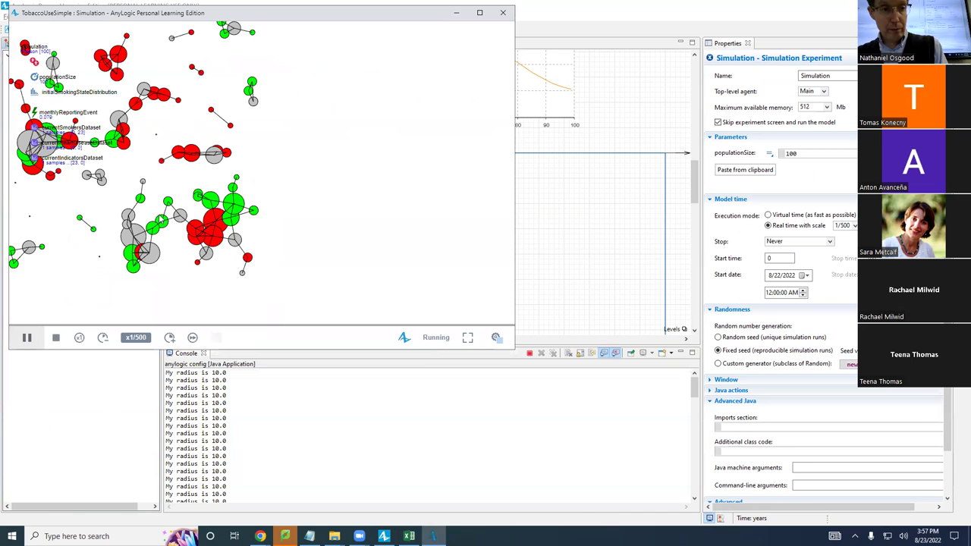
pyautogui.scroll(5, 68, 337)
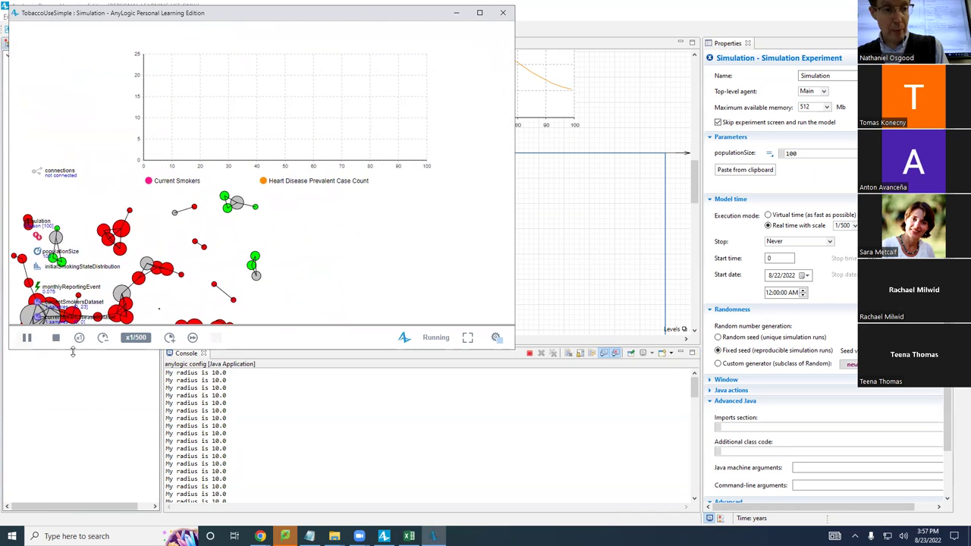
# Speed the simulation up to x5, examine the curves in the time plot, and close the running simulation.
pyautogui.click(168, 337)
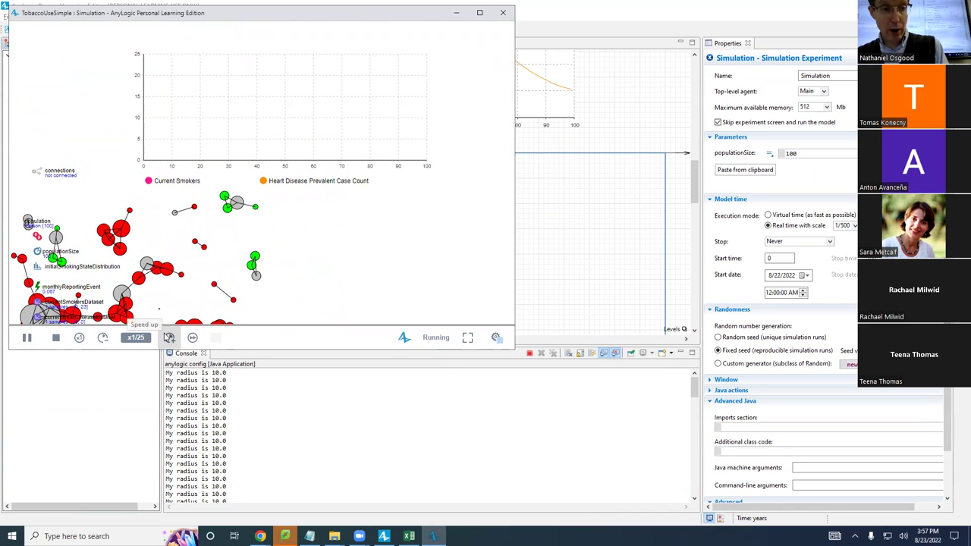
pyautogui.click(169, 337)
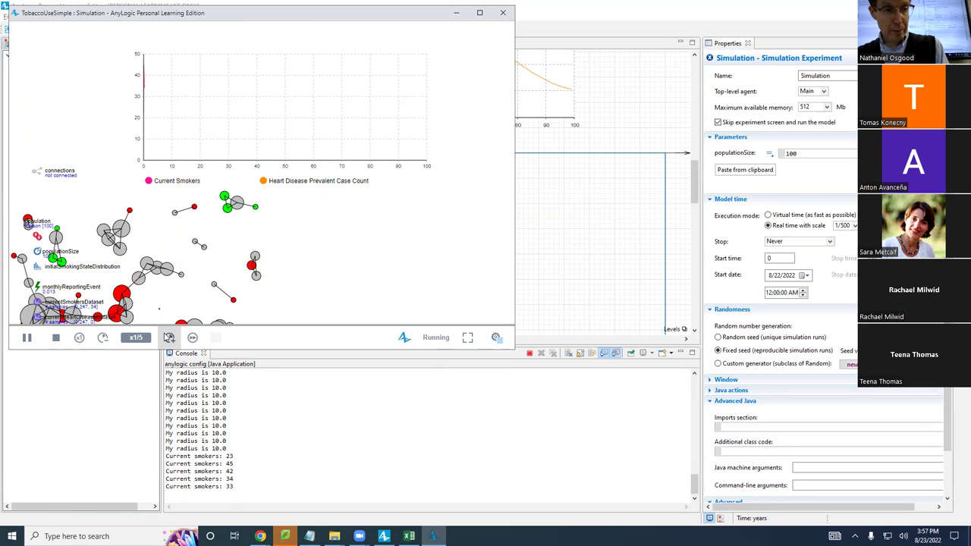
pyautogui.click(169, 337)
pyautogui.click(168, 337)
pyautogui.click(168, 338)
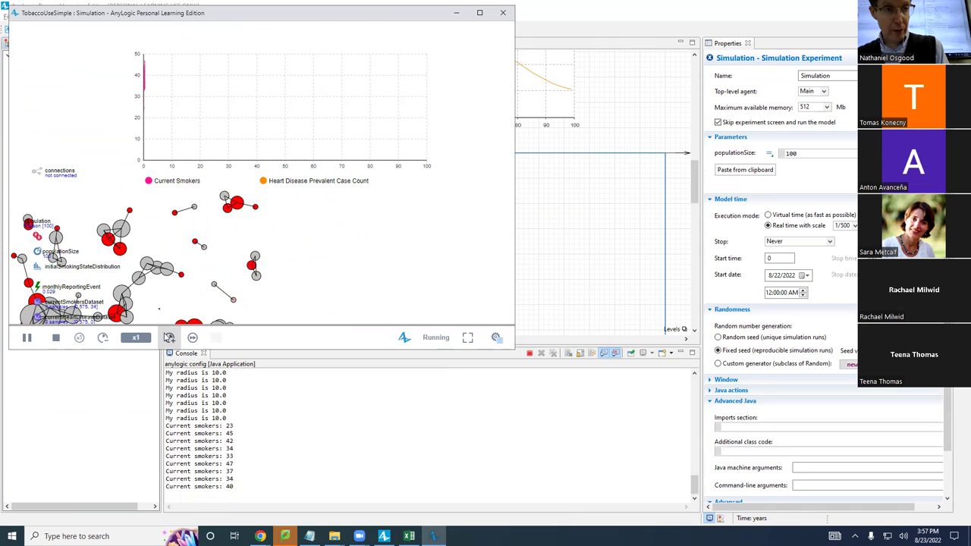
pyautogui.click(168, 337)
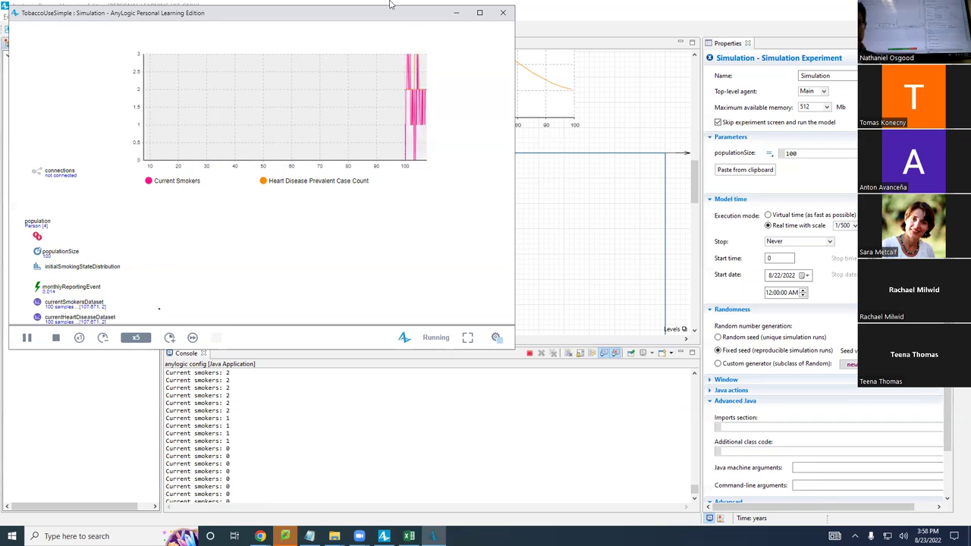
pyautogui.hotkey('alt', 'F4')
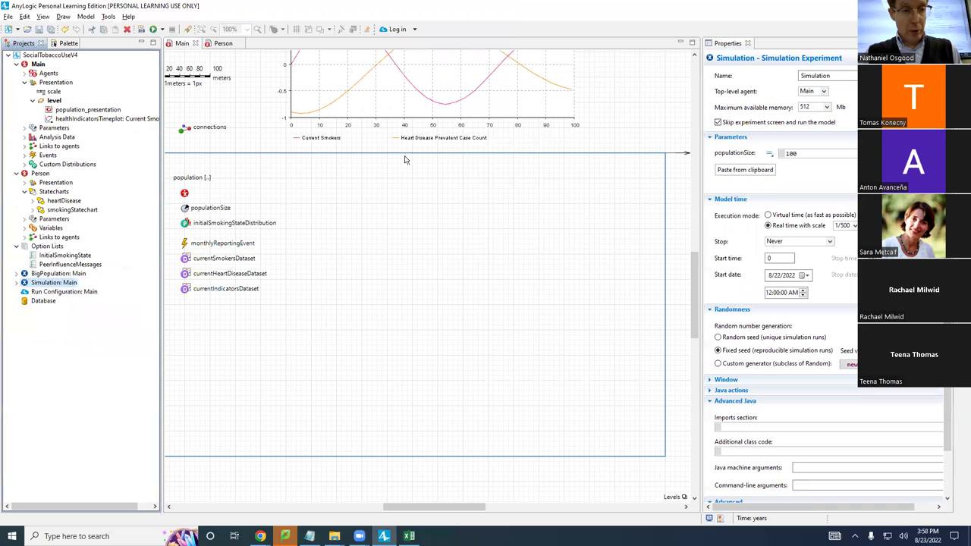
# Set currentSmokersDataset and currentHeartDiseaseDataset to keep up to 1000 latest samples each.
pyautogui.click(185, 243)
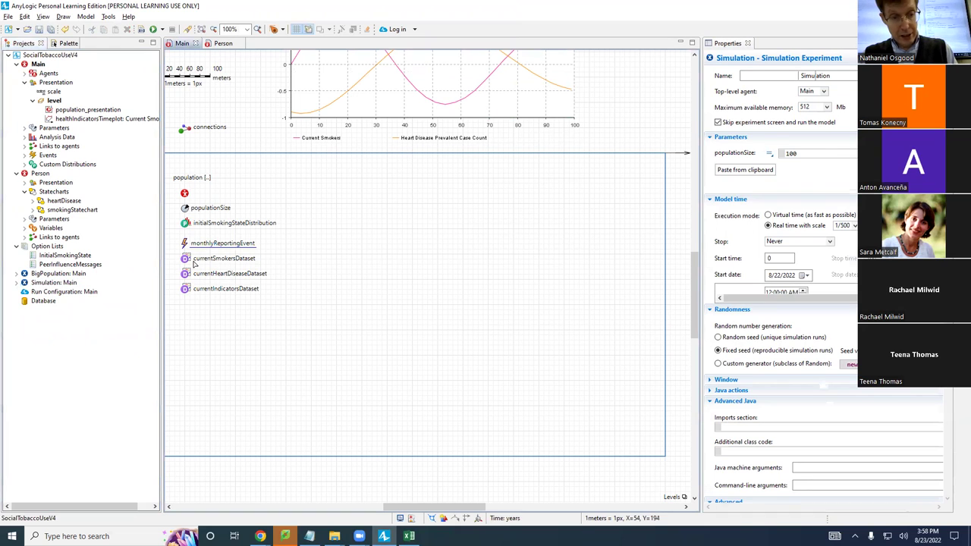
pyautogui.click(185, 258)
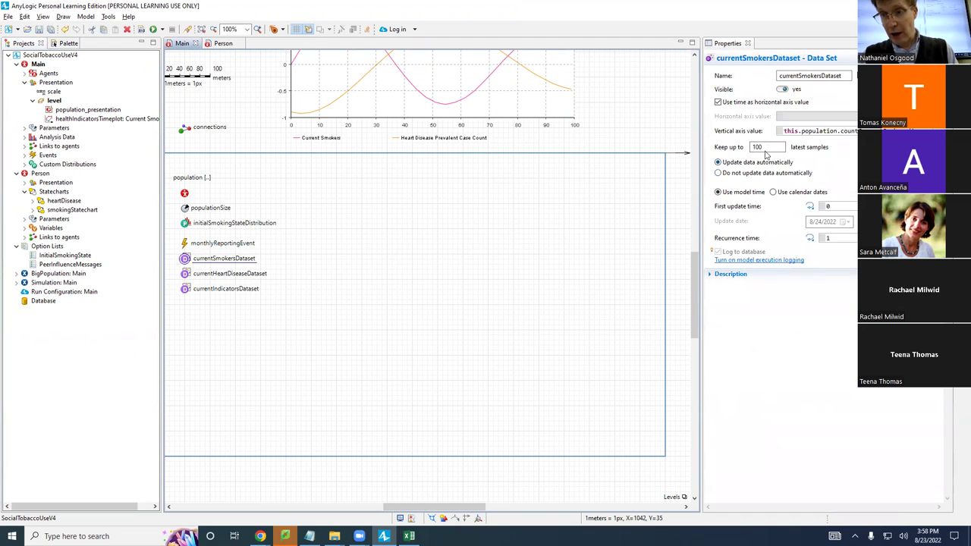
pyautogui.click(767, 147)
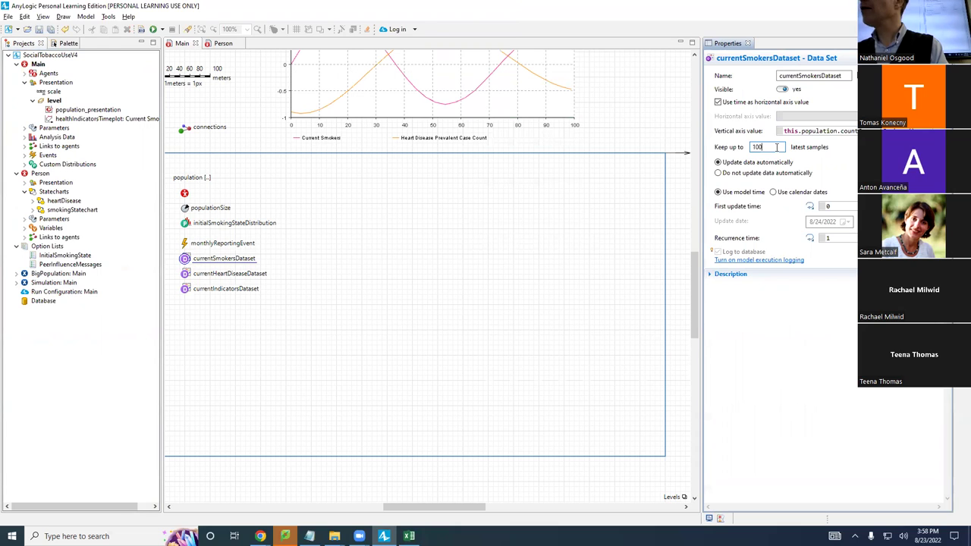
pyautogui.click(201, 263)
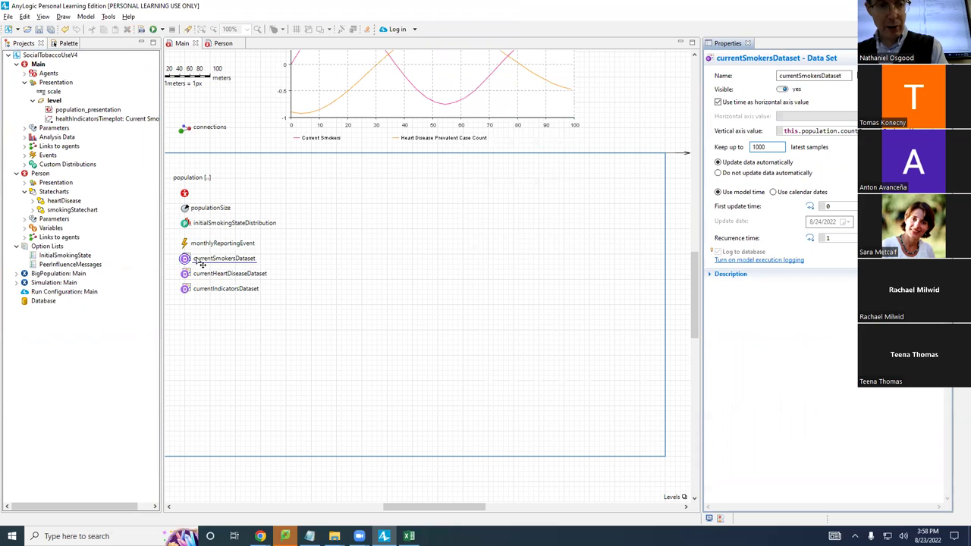
pyautogui.click(191, 273)
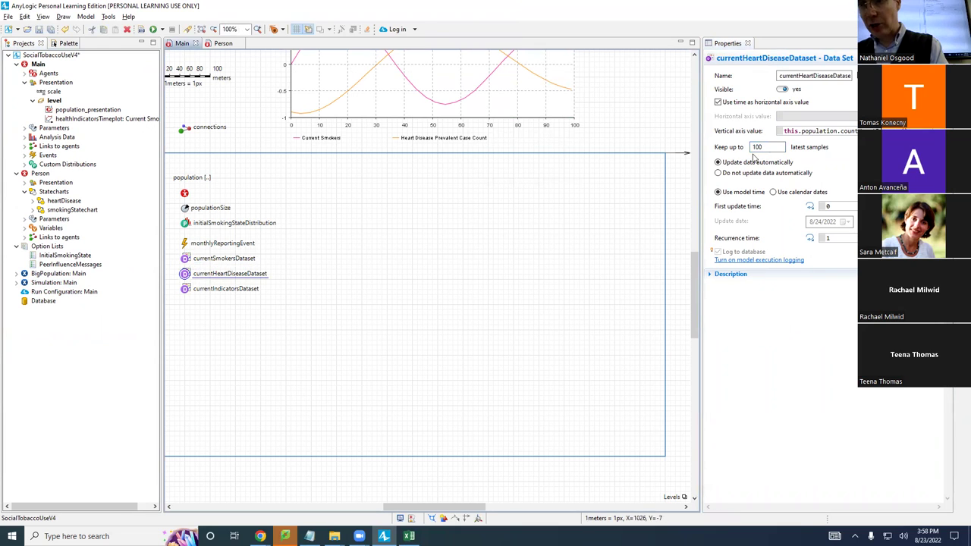
pyautogui.click(775, 146)
pyautogui.write('0')
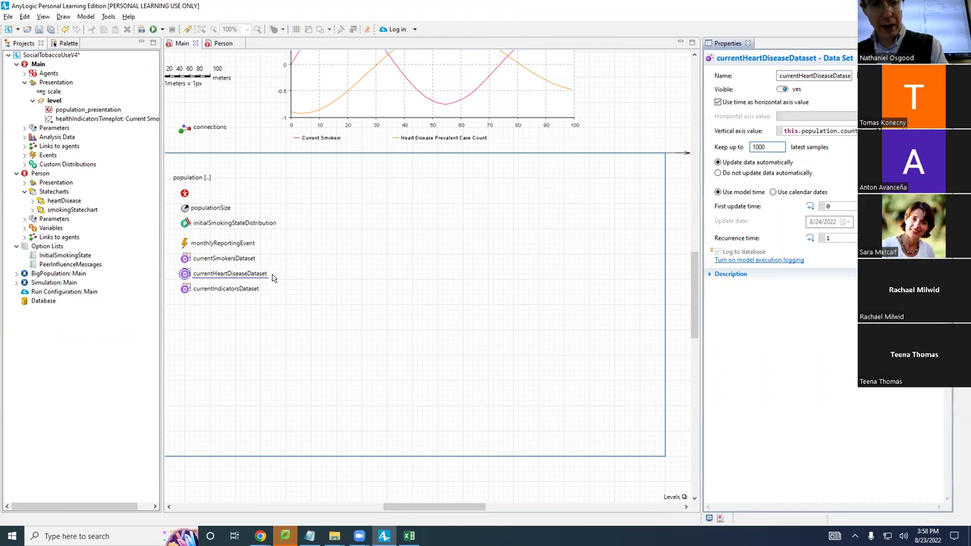
# Set currentIndicatorsDataset to keep up to 1000 latest samples and save the model.
pyautogui.click(186, 289)
pyautogui.click(767, 146)
pyautogui.write('0')
pyautogui.hotkey('ctrl', 's')
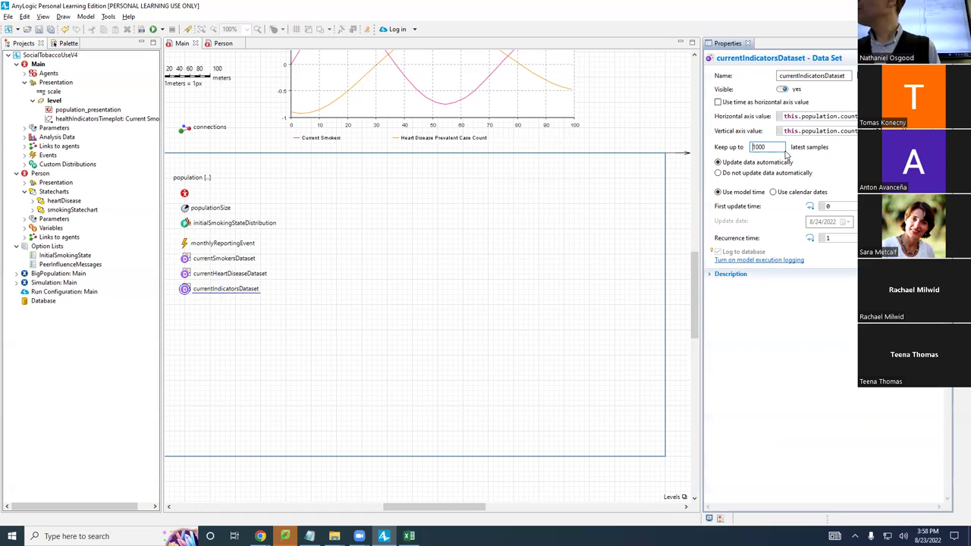
# Check the sample limits of the smokers, heart disease and indicators data sets.
pyautogui.click(190, 259)
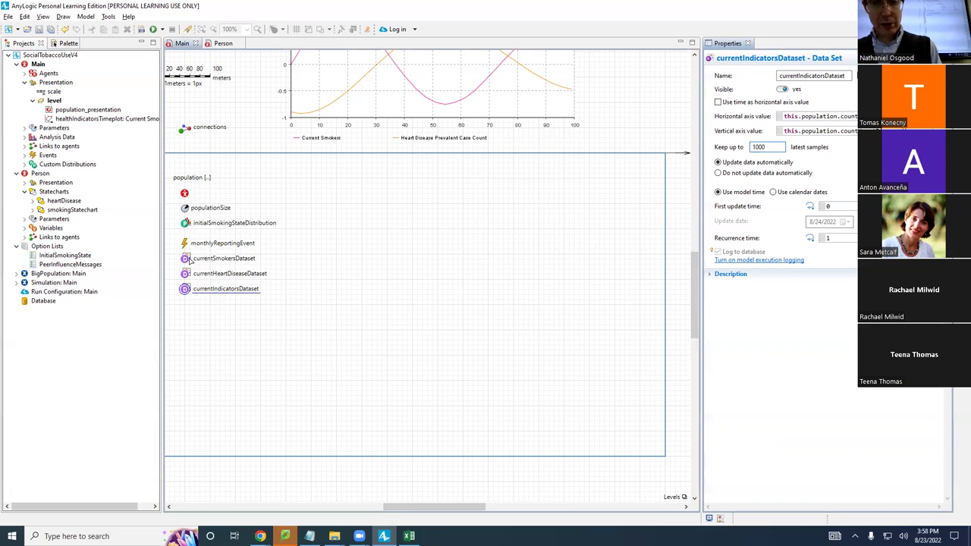
pyautogui.click(768, 147)
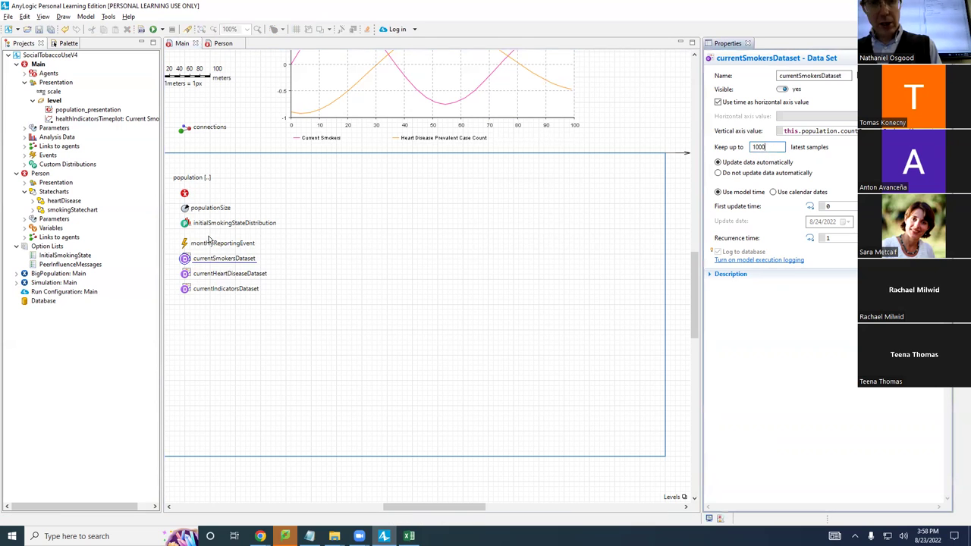
pyautogui.click(187, 275)
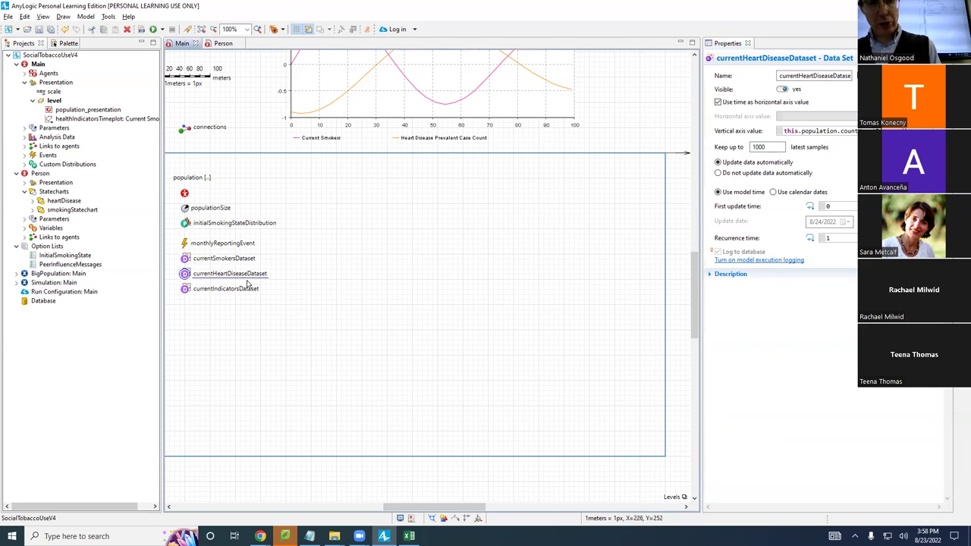
pyautogui.click(200, 293)
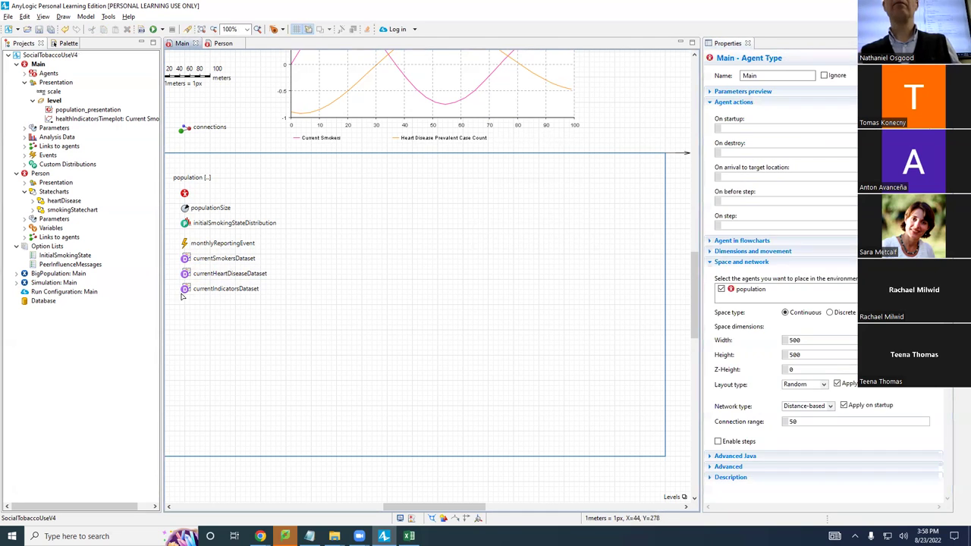
pyautogui.click(184, 291)
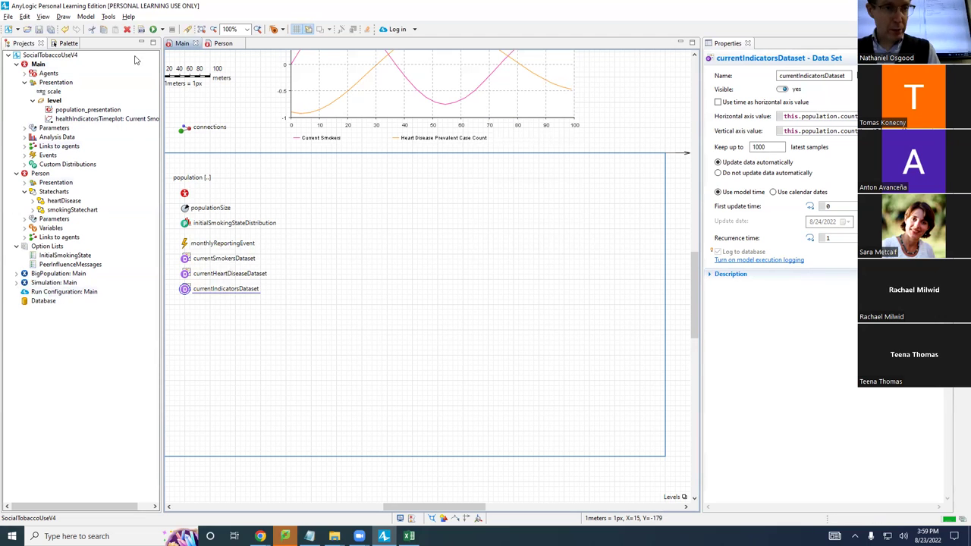
# Build the model and run the Simulation experiment.
pyautogui.click(144, 30)
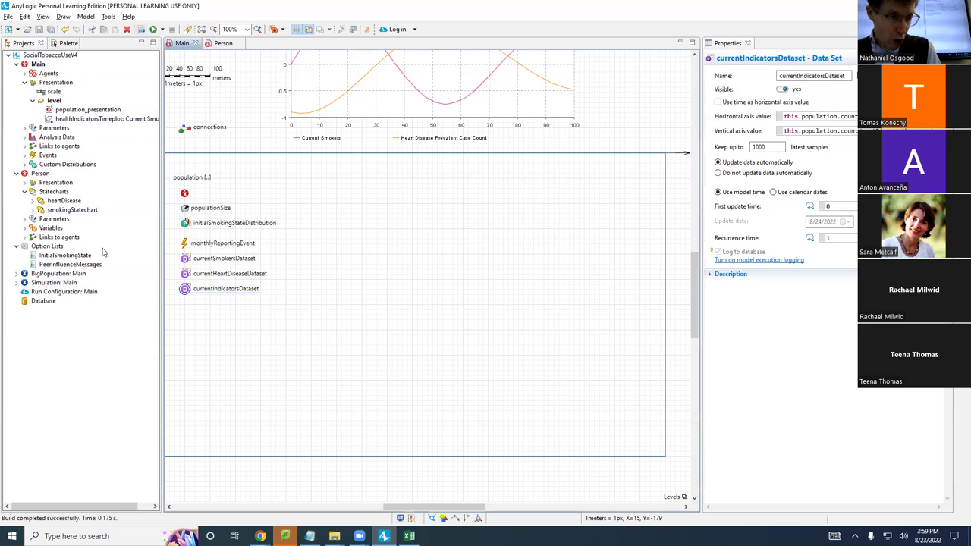
pyautogui.rightClick(90, 291)
pyautogui.click(65, 282)
pyautogui.rightClick(65, 282)
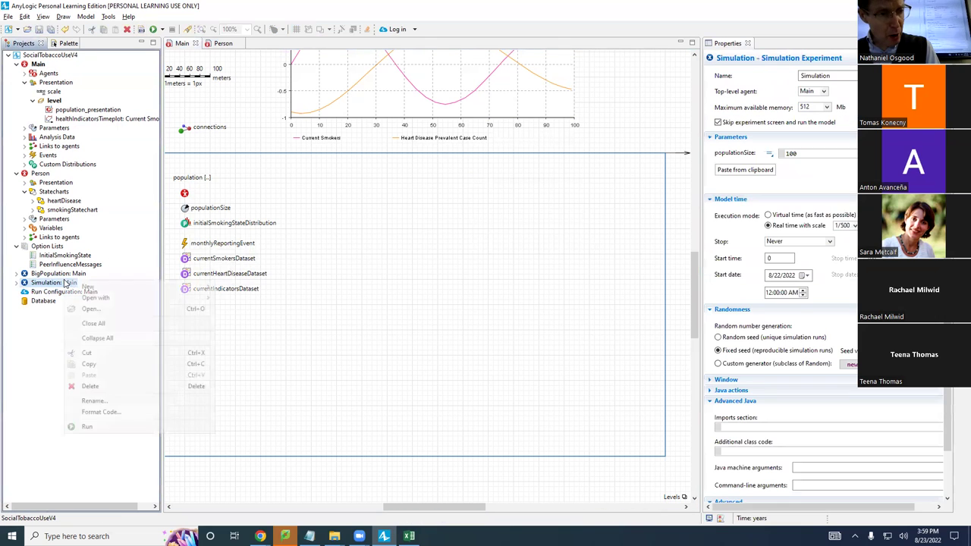
pyautogui.click(99, 426)
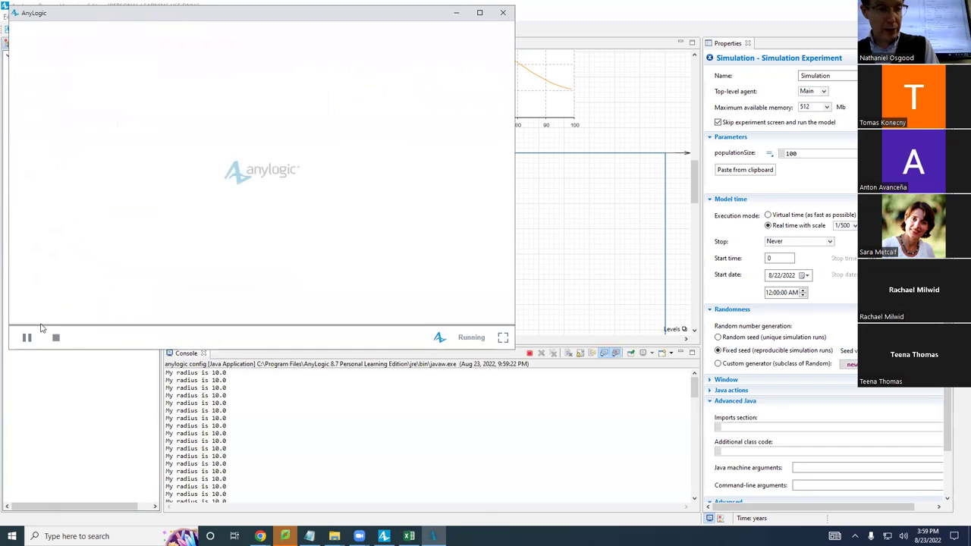
# Show the time plot in the simulation window and speed the run up to x10.
pyautogui.moveTo(291, 266); pyautogui.dragTo(334, 315)
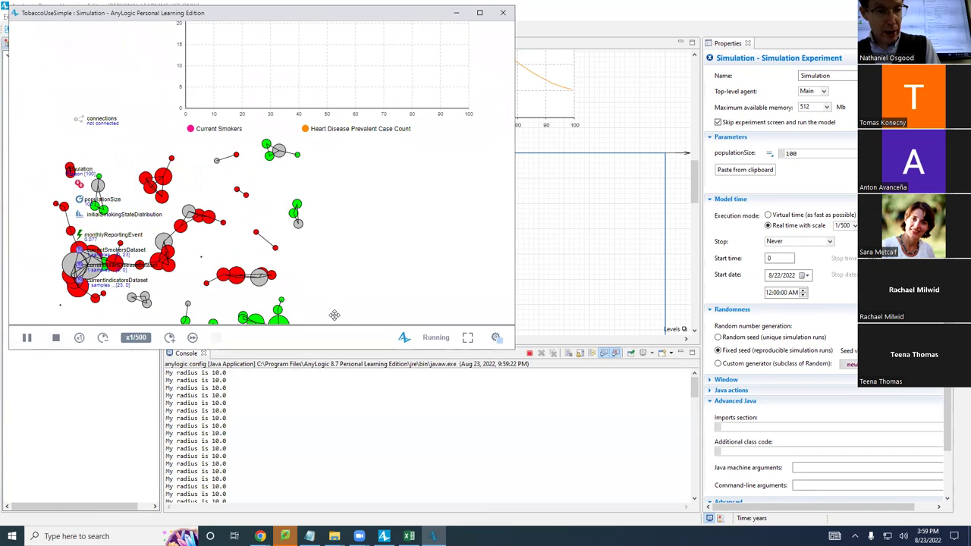
pyautogui.click(169, 337)
pyautogui.click(169, 336)
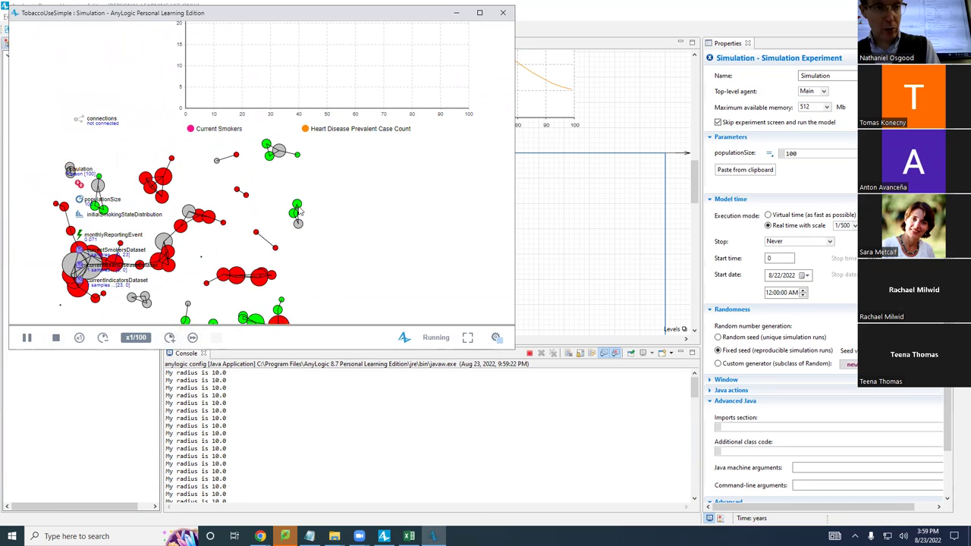
pyautogui.moveTo(307, 199); pyautogui.dragTo(311, 294)
pyautogui.click(169, 337)
pyautogui.click(169, 337)
pyautogui.click(170, 337)
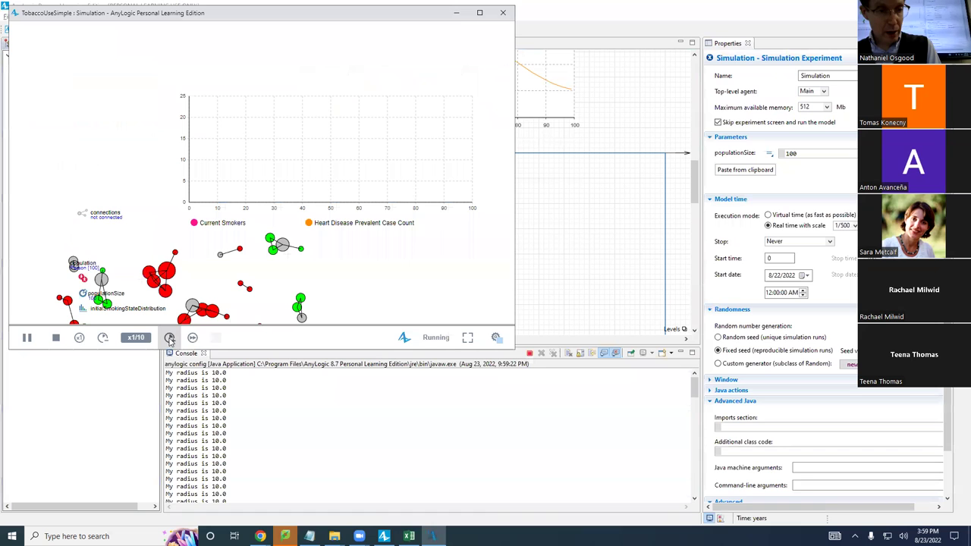
pyautogui.click(169, 336)
pyautogui.click(169, 337)
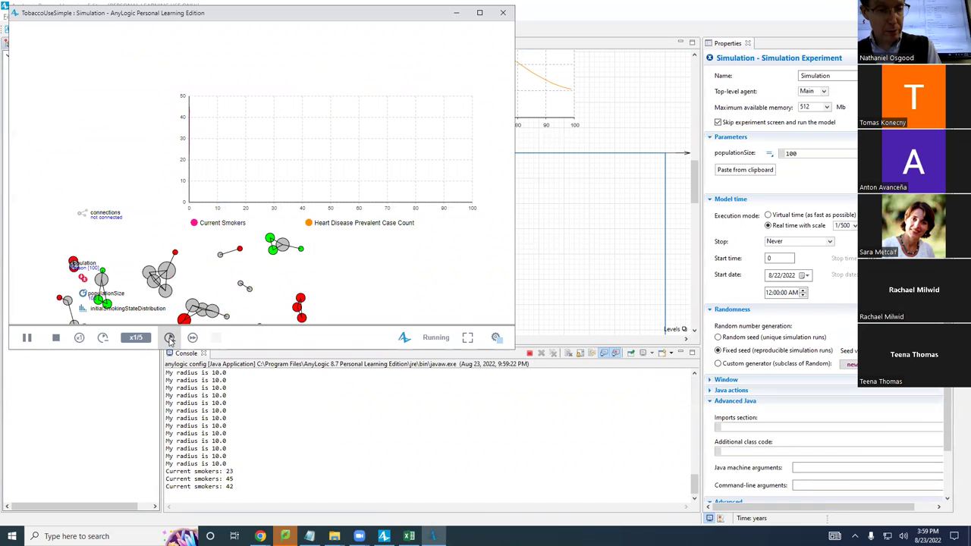
pyautogui.click(169, 337)
pyautogui.click(170, 337)
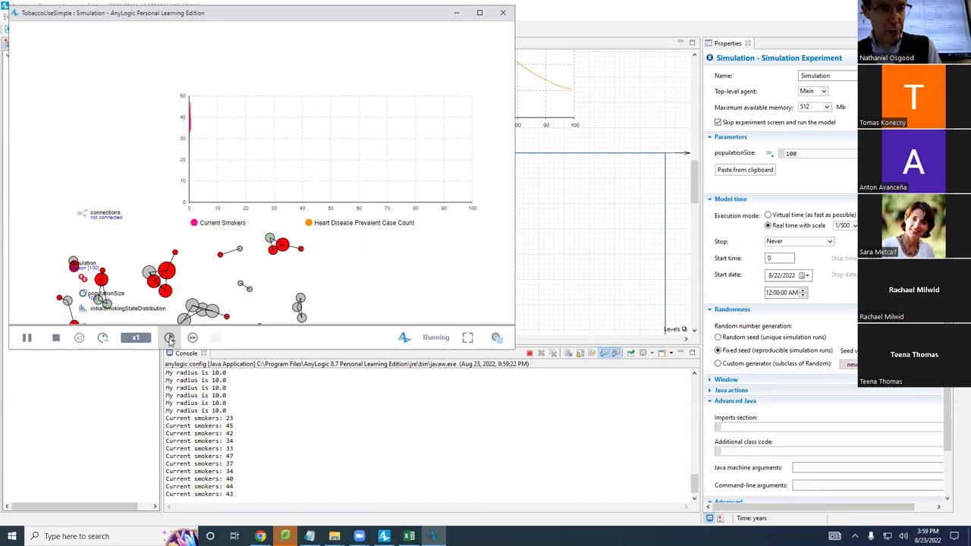
pyautogui.click(169, 337)
pyautogui.click(169, 337)
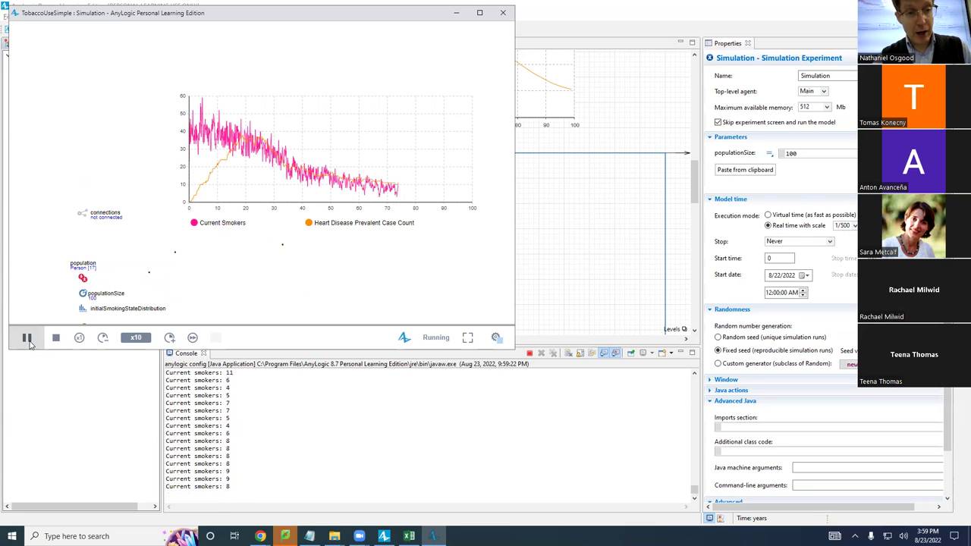
# Pause the simulation and examine the sample counts and latest values of the three data sets.
pyautogui.moveTo(249, 221); pyautogui.dragTo(370, 71)
pyautogui.click(27, 338)
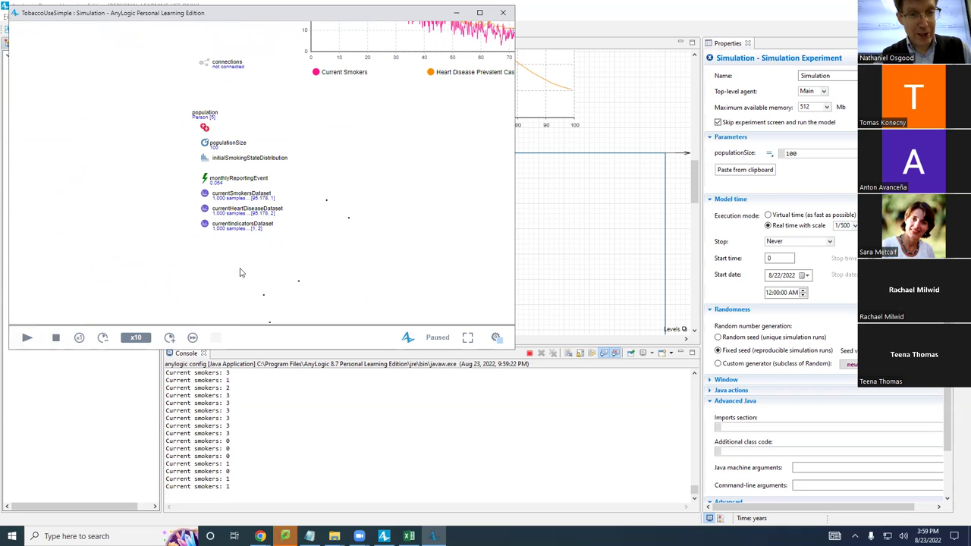
pyautogui.moveTo(240, 271); pyautogui.dragTo(202, 167)
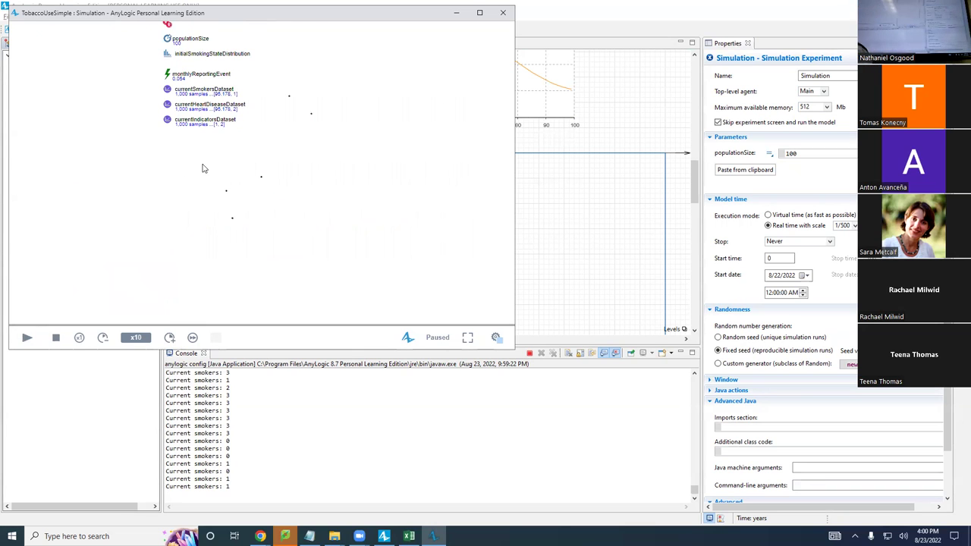
pyautogui.scroll(1, 257, 196)
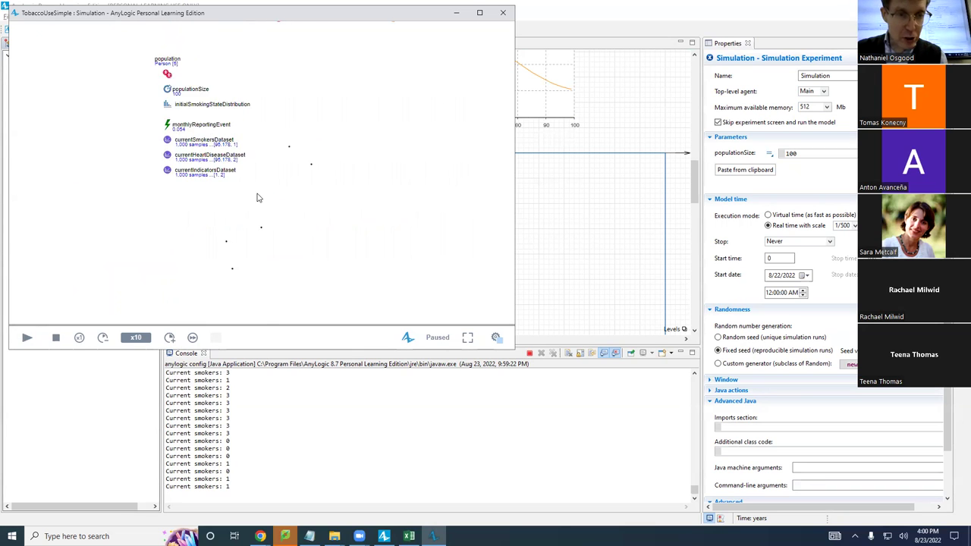
# Zoom in on the individual person agents in the paused simulation and examine their colours.
pyautogui.scroll(5, 291, 199)
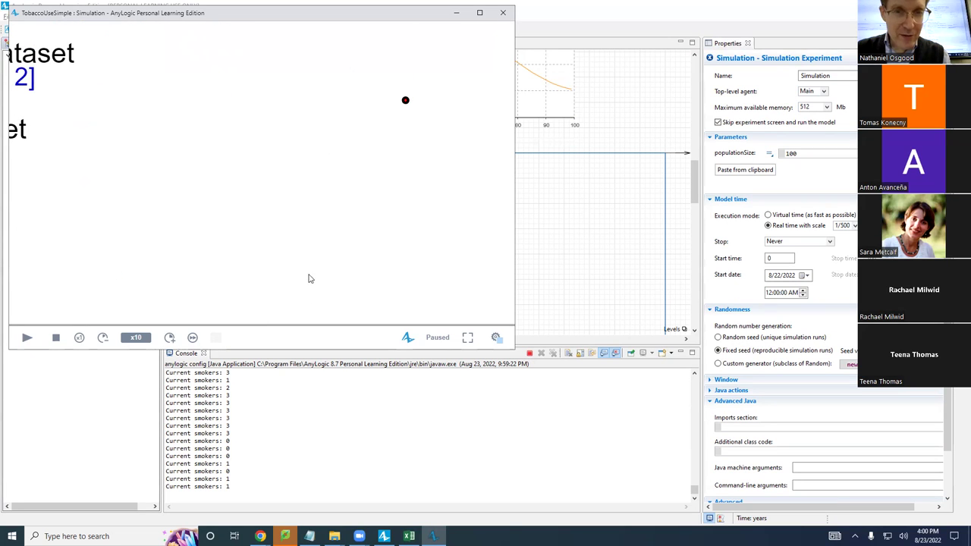
pyautogui.moveTo(367, 188); pyautogui.dragTo(266, 275)
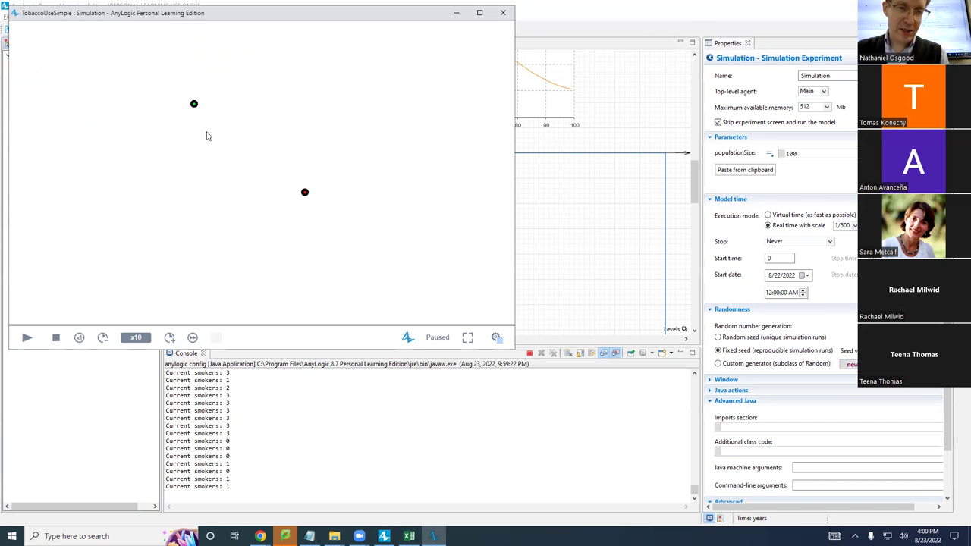
pyautogui.scroll(2, 178, 198)
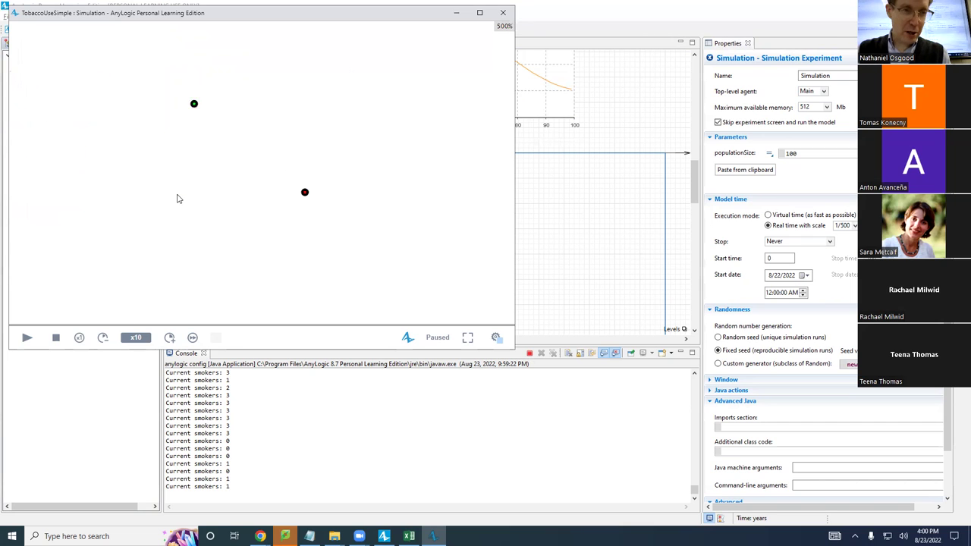
pyautogui.moveTo(236, 217); pyautogui.dragTo(298, 114)
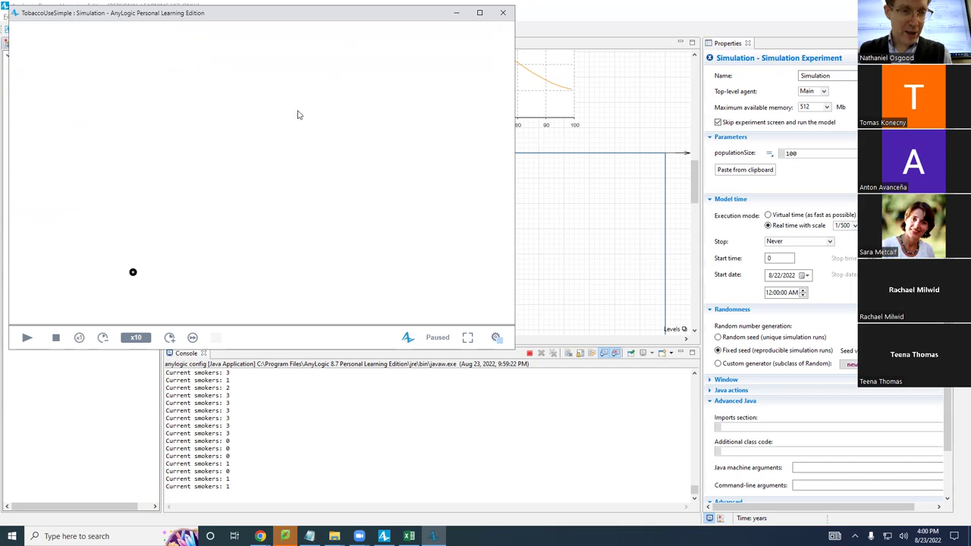
pyautogui.moveTo(201, 269); pyautogui.dragTo(338, 133)
pyautogui.moveTo(216, 187); pyautogui.dragTo(372, 154)
pyautogui.moveTo(255, 206); pyautogui.dragTo(261, 126)
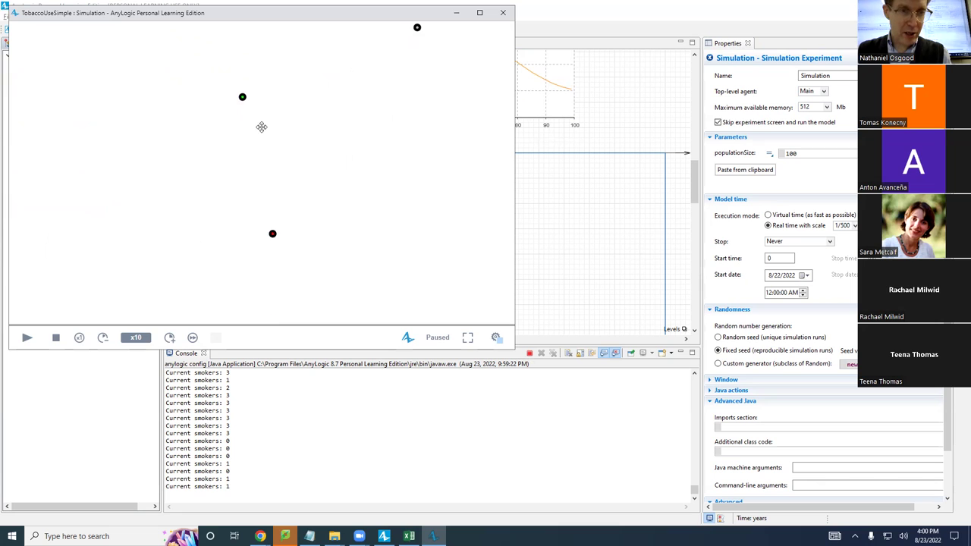
pyautogui.scroll(2, 291, 265)
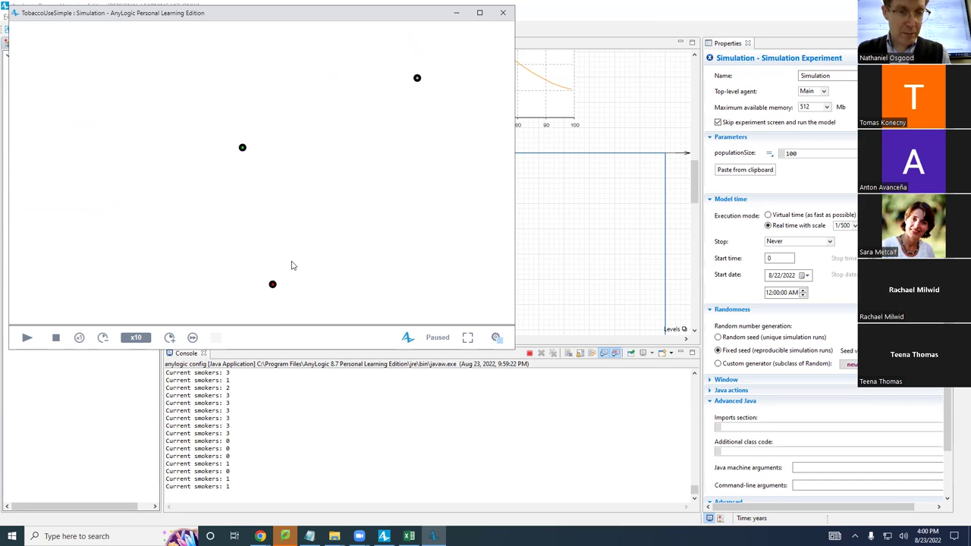
pyautogui.moveTo(339, 175); pyautogui.dragTo(84, 274)
# Zoom back out to examine the time plot's curves and close the simulation window.
pyautogui.scroll(-3, 226, 219)
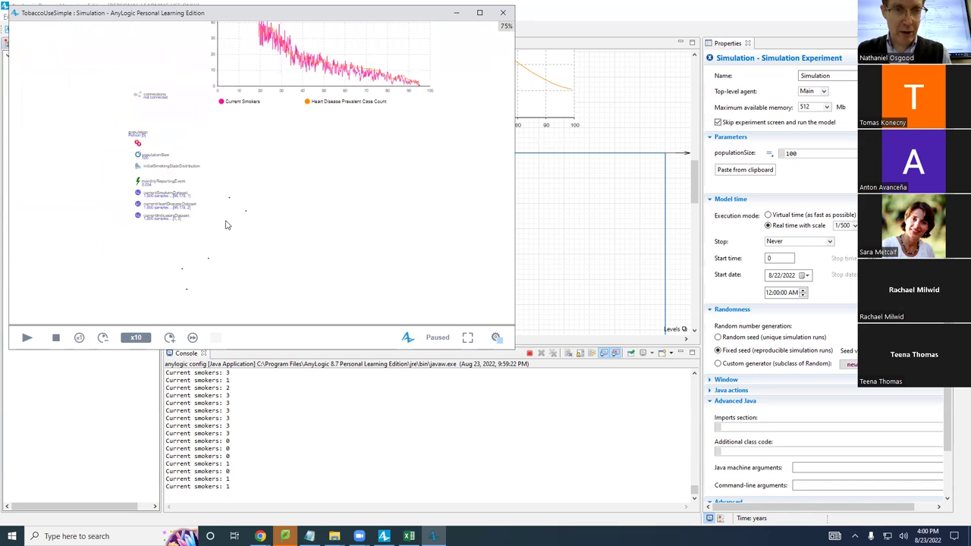
pyautogui.moveTo(319, 229); pyautogui.dragTo(338, 284)
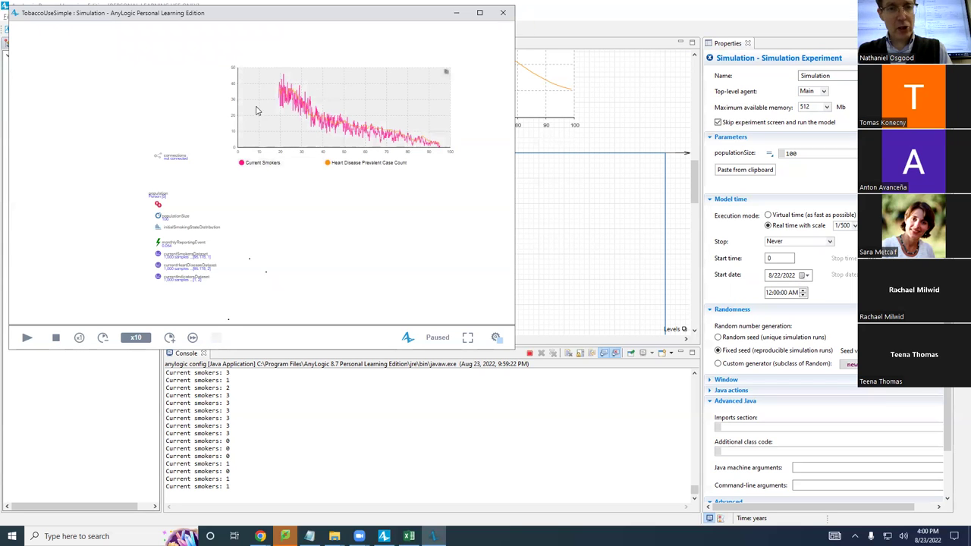
pyautogui.click(502, 12)
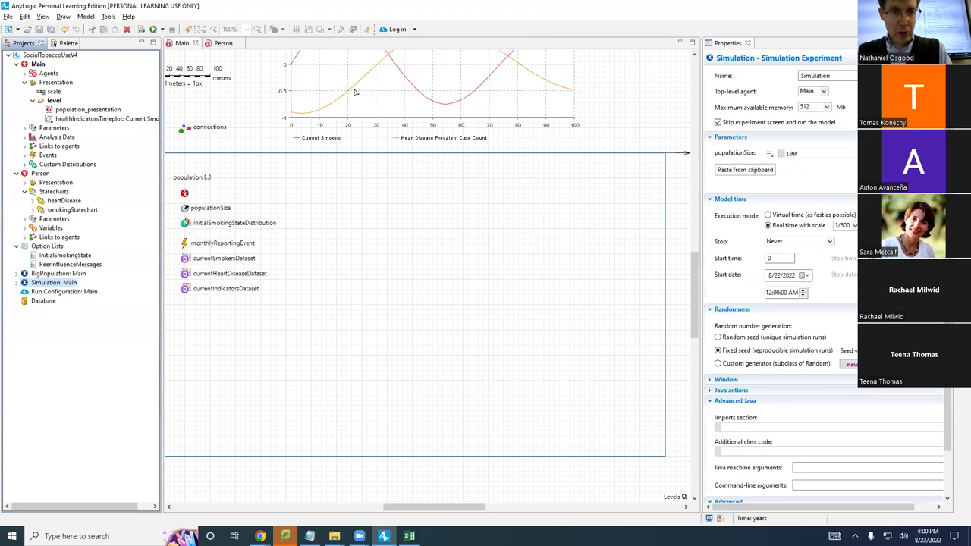
# Set the health indicators time plot to display up to 1000 latest samples, show its scale settings and save the model.
pyautogui.click(353, 92)
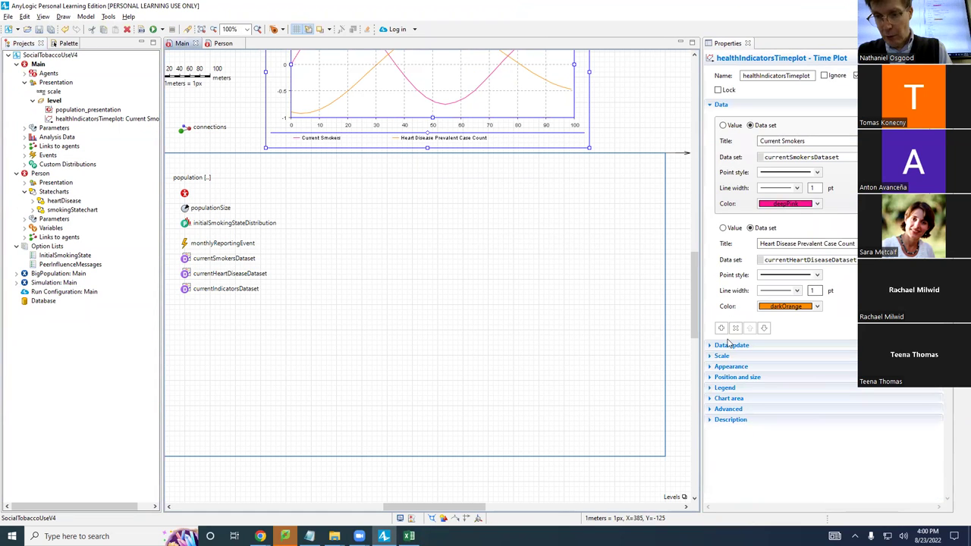
pyautogui.click(714, 345)
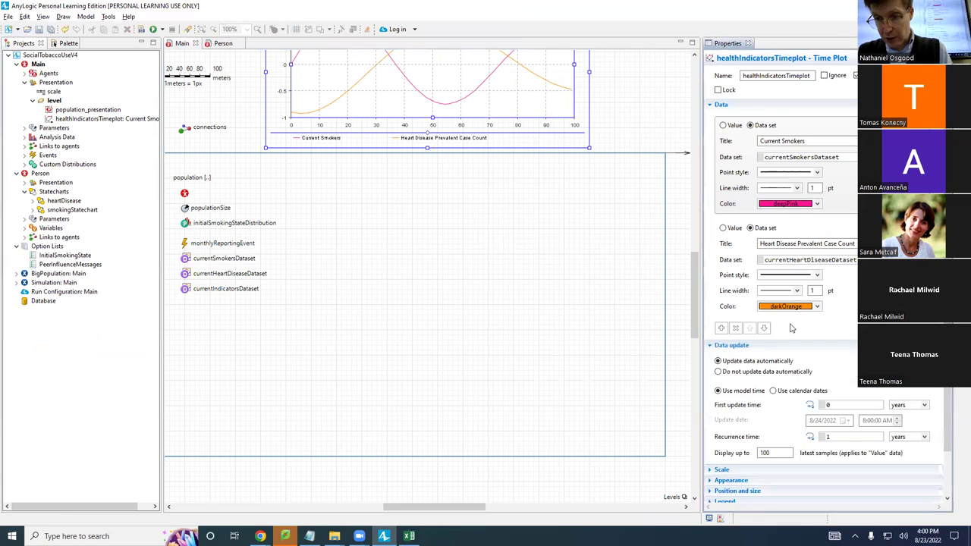
pyautogui.click(779, 404)
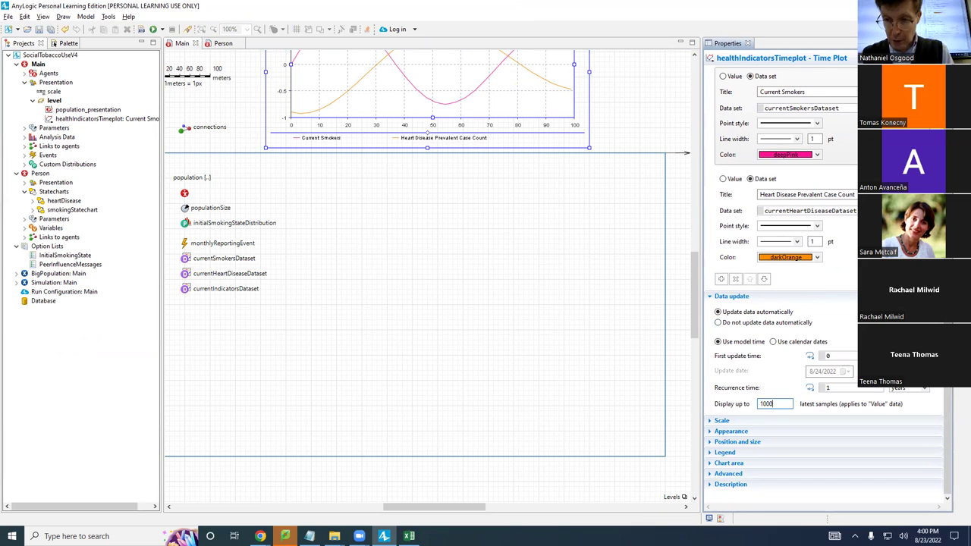
pyautogui.click(722, 421)
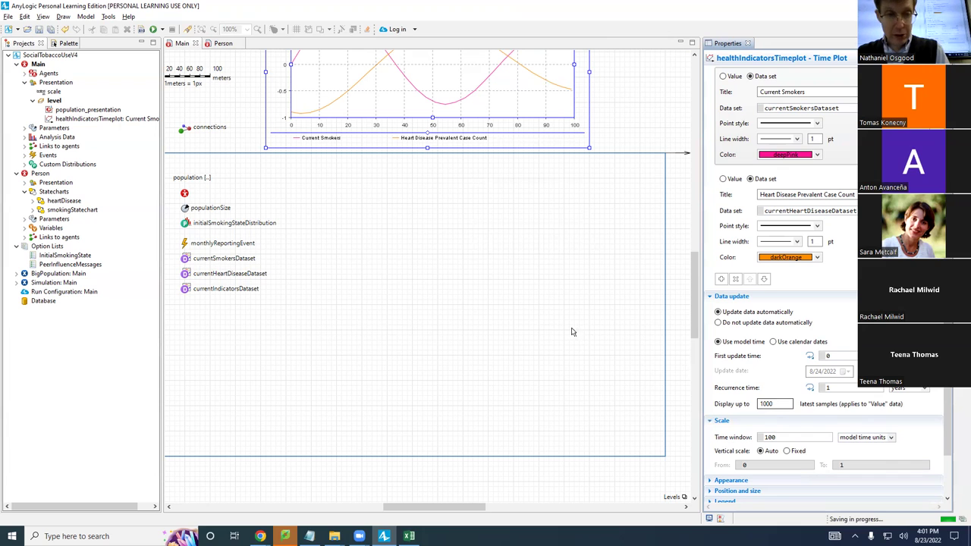
# Run the Simulation experiment and bring the time plot into view in the simulation window.
pyautogui.rightClick(53, 282)
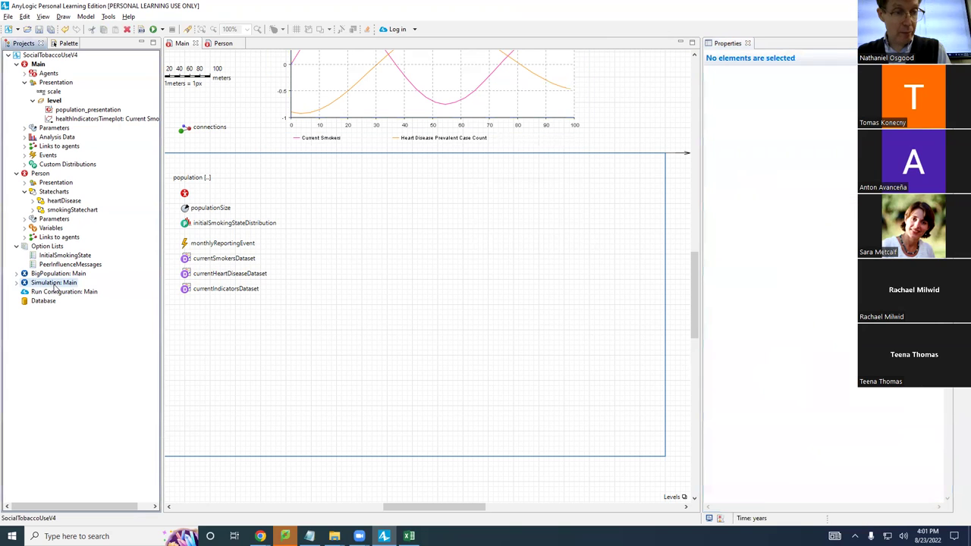
pyautogui.click(109, 430)
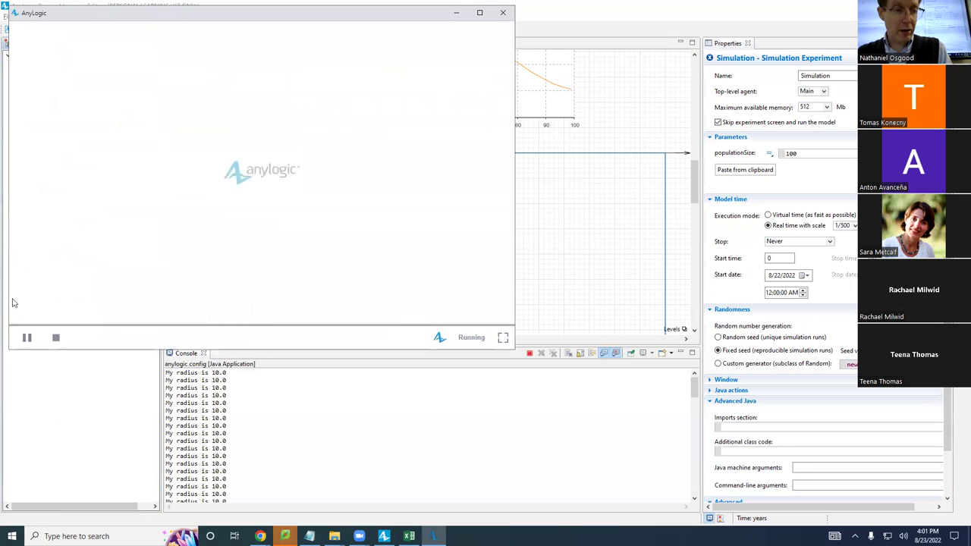
pyautogui.moveTo(405, 196); pyautogui.dragTo(140, 327)
pyautogui.click(169, 337)
pyautogui.moveTo(151, 182); pyautogui.dragTo(272, 316)
# Speed the running simulation up to x10.
pyautogui.click(170, 337)
pyautogui.click(169, 337)
pyautogui.click(169, 337)
pyautogui.click(169, 337)
pyautogui.click(169, 336)
pyautogui.click(170, 337)
pyautogui.click(170, 337)
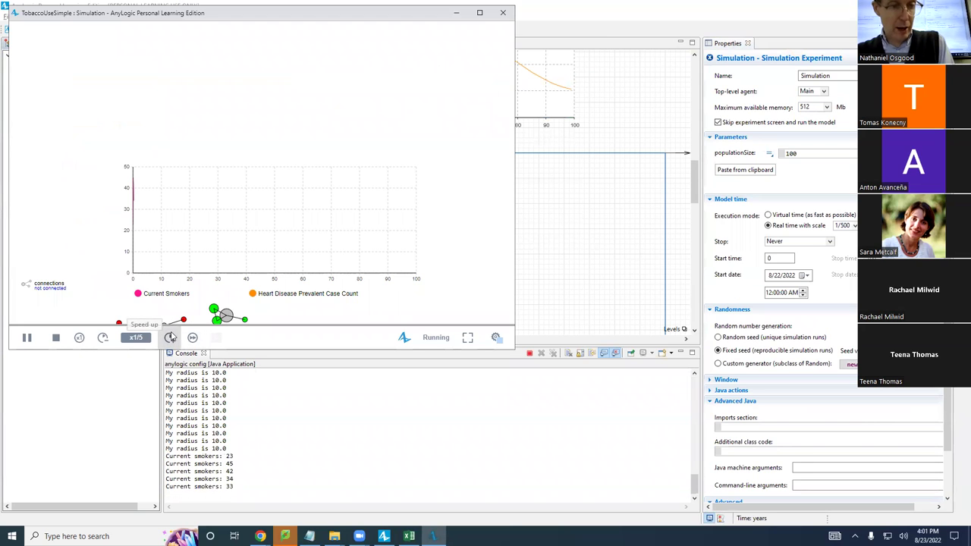
pyautogui.click(169, 337)
pyautogui.click(169, 337)
pyautogui.click(169, 337)
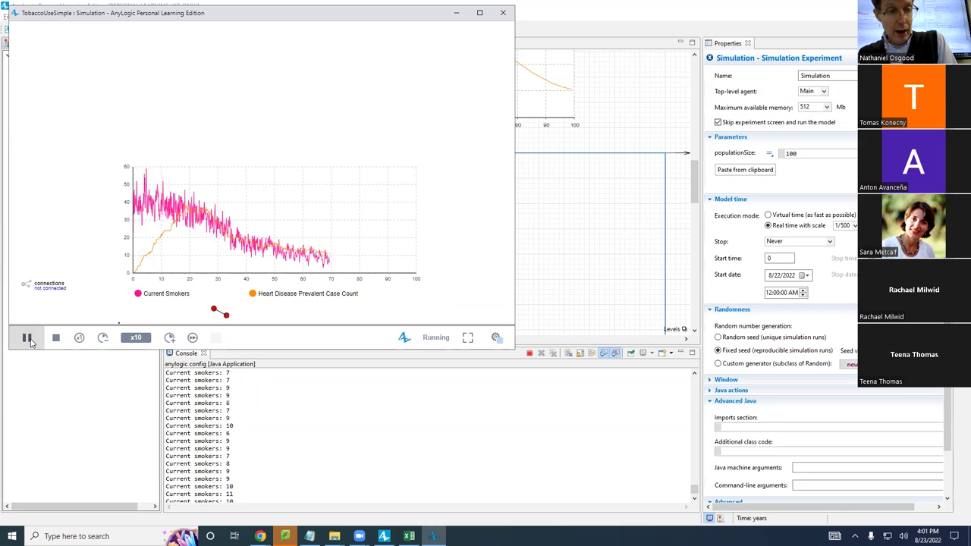
# Pause the simulation, copy the time plot's data and switch to the Book1 workbook in Excel.
pyautogui.click(27, 338)
pyautogui.moveTo(331, 190)
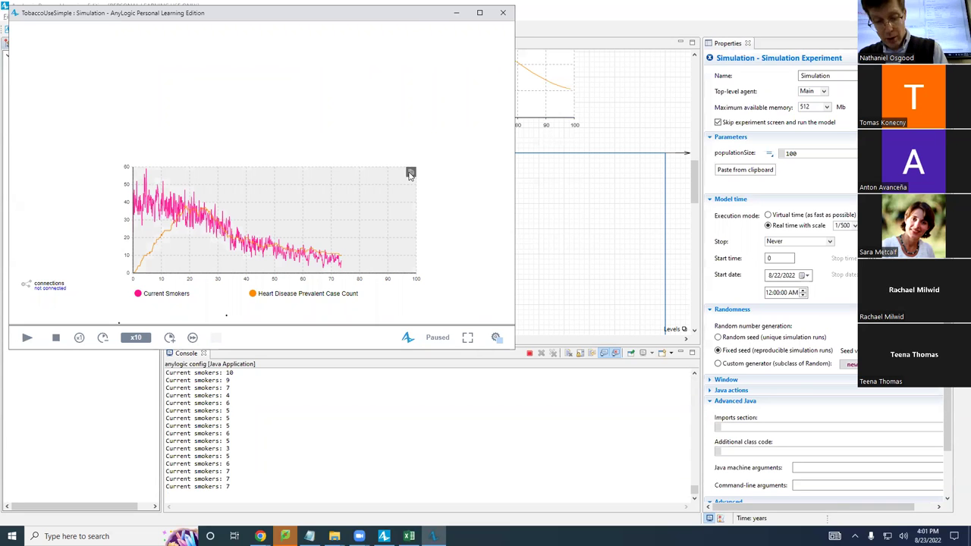
pyautogui.hotkey('alt', 'Tab')
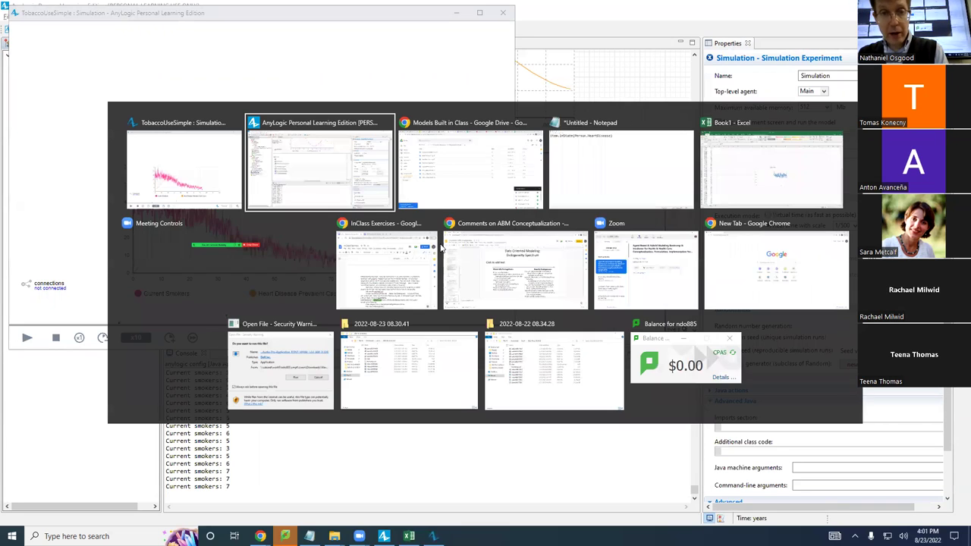
pyautogui.hotkey('alt', 'Tab')
pyautogui.hotkey('alt', 'Tab')
pyautogui.hotkey('alt', 'Tab')
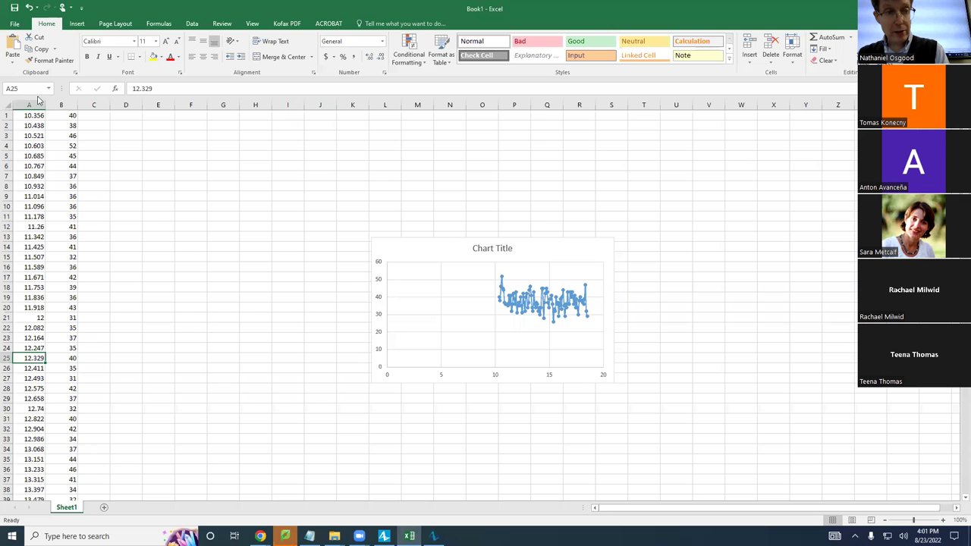
# Paste the copied time plot data into Sheet1 starting at cell E1.
pyautogui.click(159, 164)
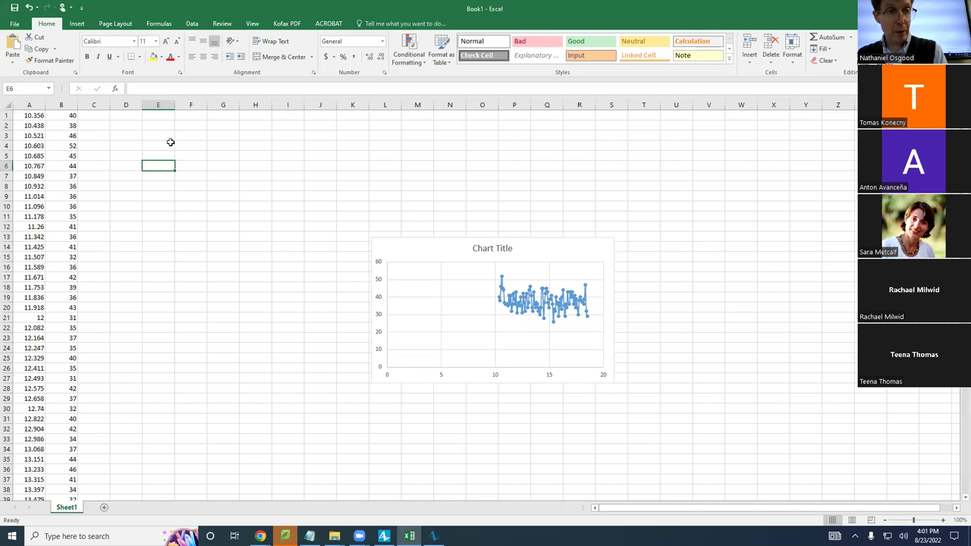
pyautogui.click(160, 119)
pyautogui.hotkey('ctrl', 'v')
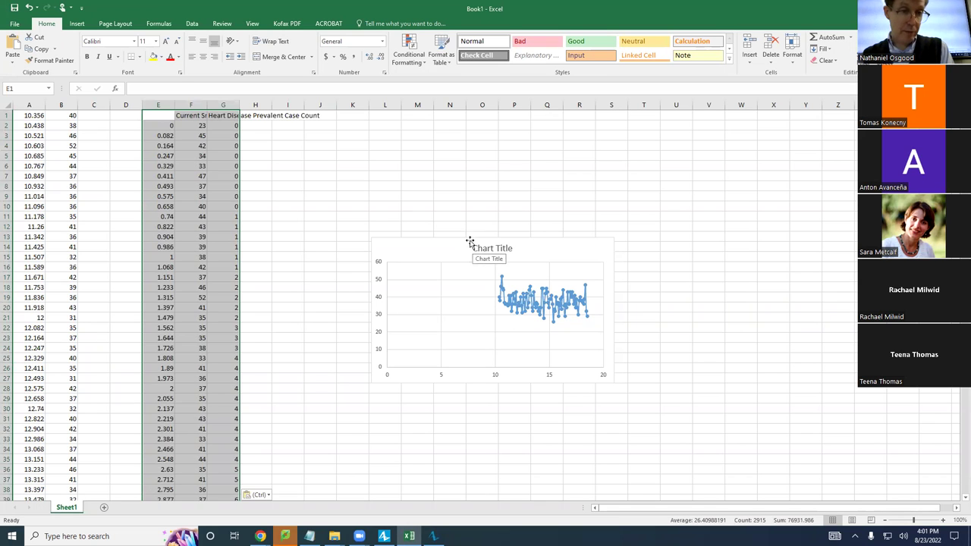
# Examine the pasted time, current smokers and heart disease rows and compare them with the time plot's curves.
pyautogui.scroll(-18, 457, 241)
pyautogui.scroll(16, 309, 275)
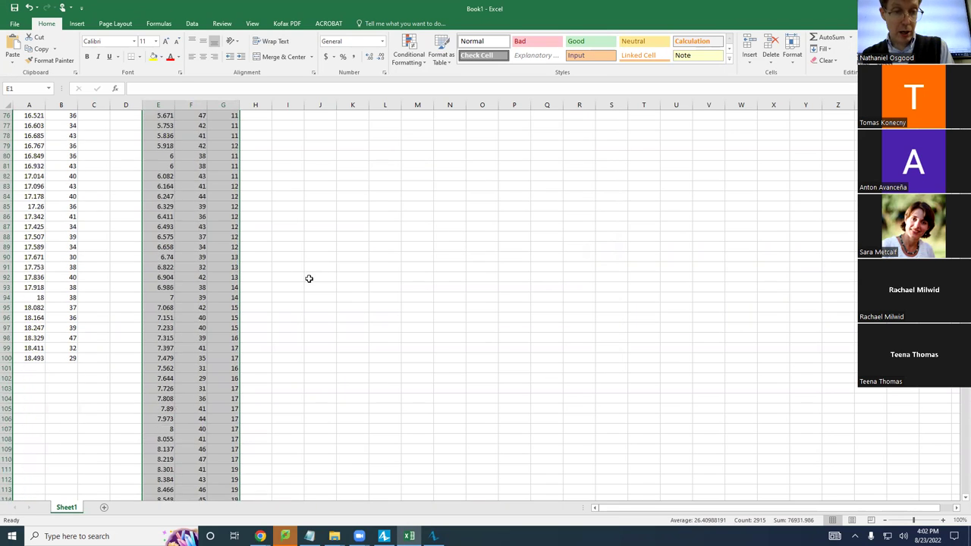
pyautogui.scroll(2, 310, 276)
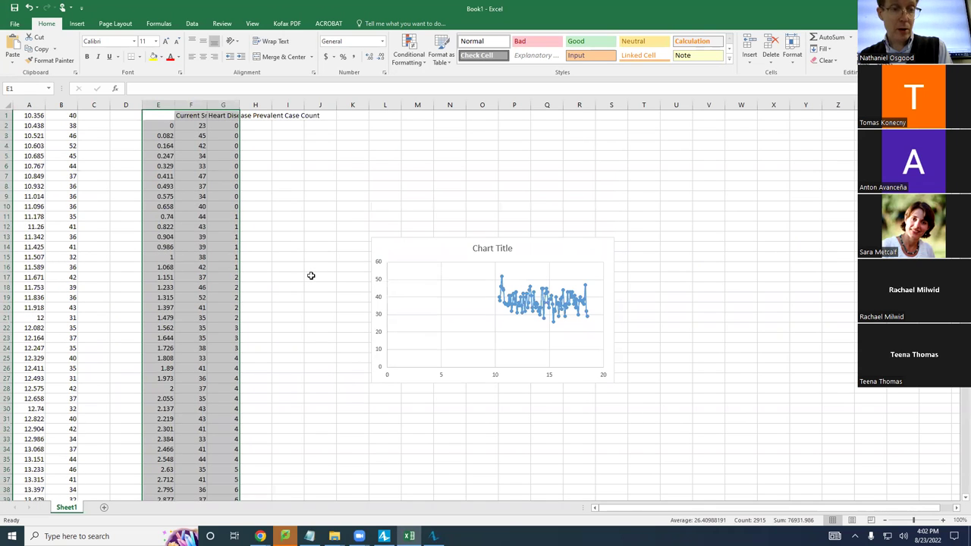
pyautogui.hotkey('alt', 'Tab')
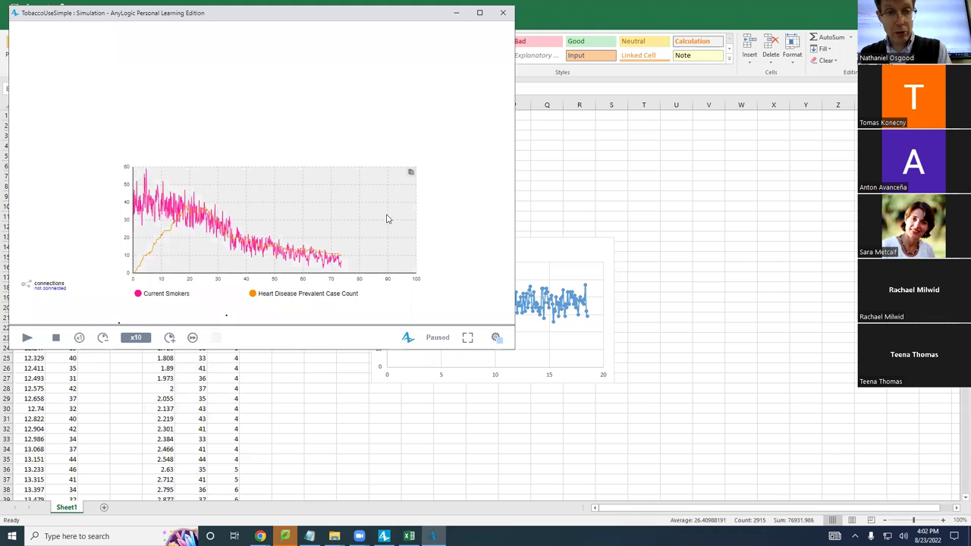
pyautogui.hotkey('alt', 'Tab')
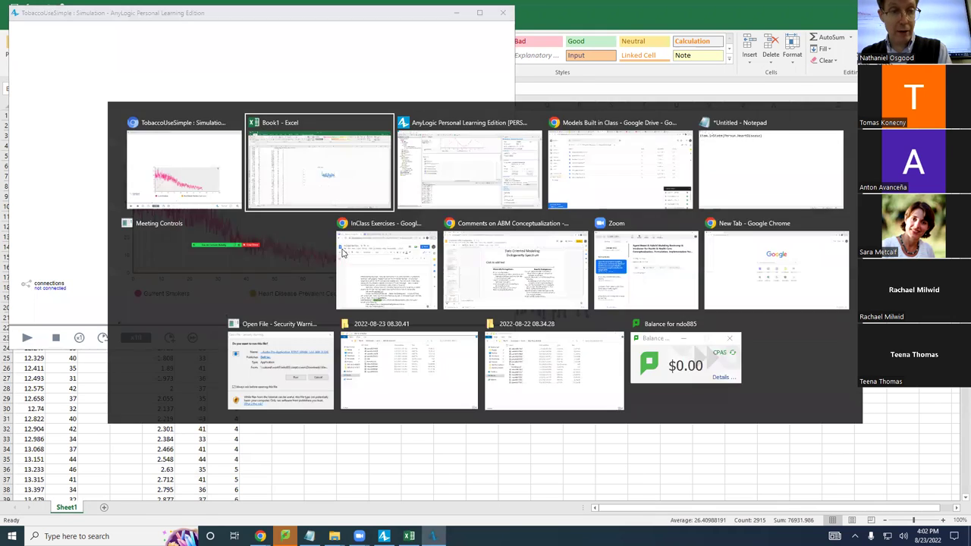
pyautogui.scroll(-3, 207, 170)
pyautogui.scroll(-20, 203, 240)
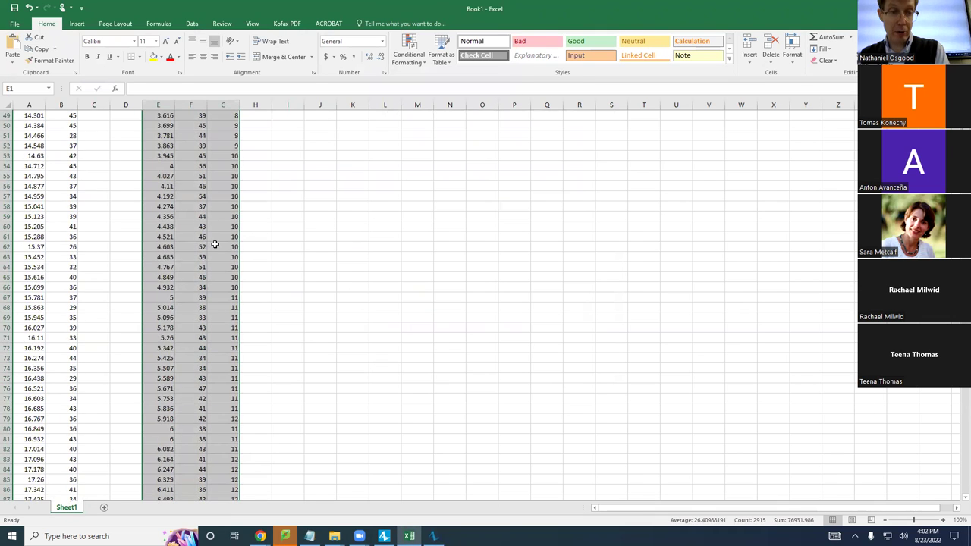
pyautogui.hotkey('alt', 'Tab')
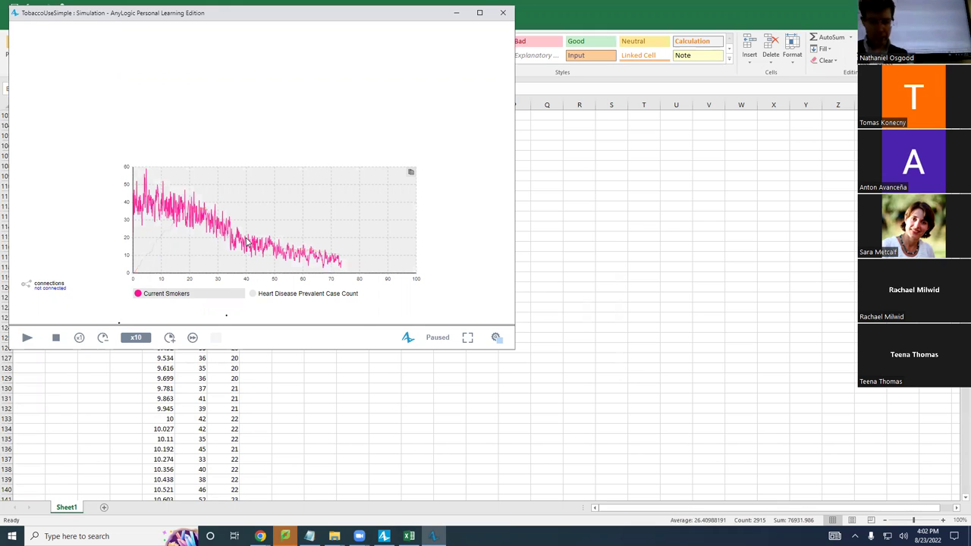
# Switch to the AnyLogic model editor and show the properties of currentIndicatorsDataset.
pyautogui.hotkey('alt', 'Tab')
pyautogui.hotkey('alt', 'Tab')
pyautogui.press('Tab')
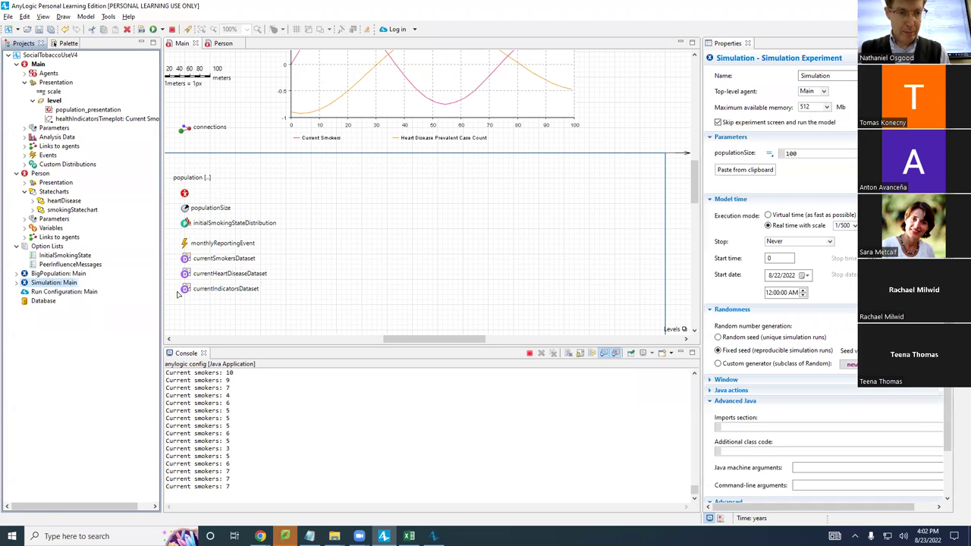
pyautogui.click(185, 289)
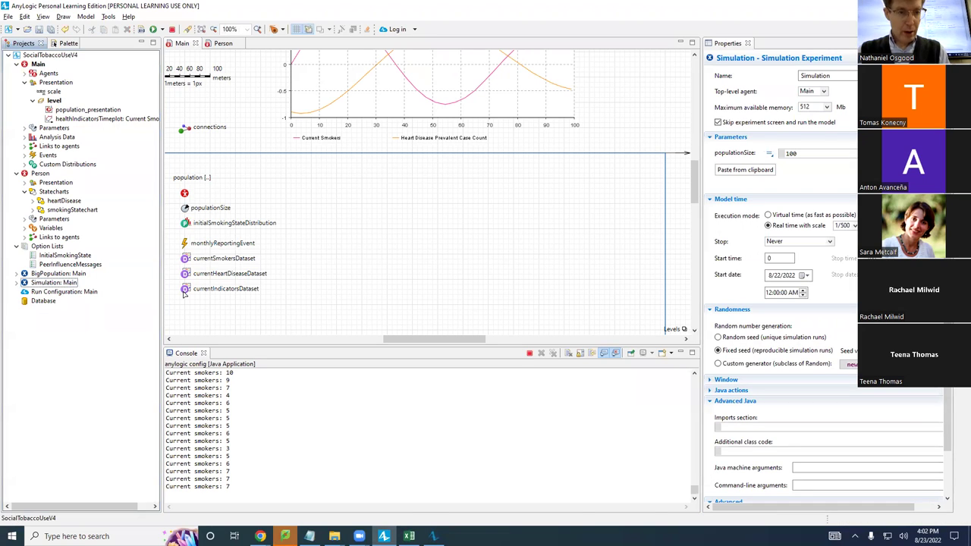
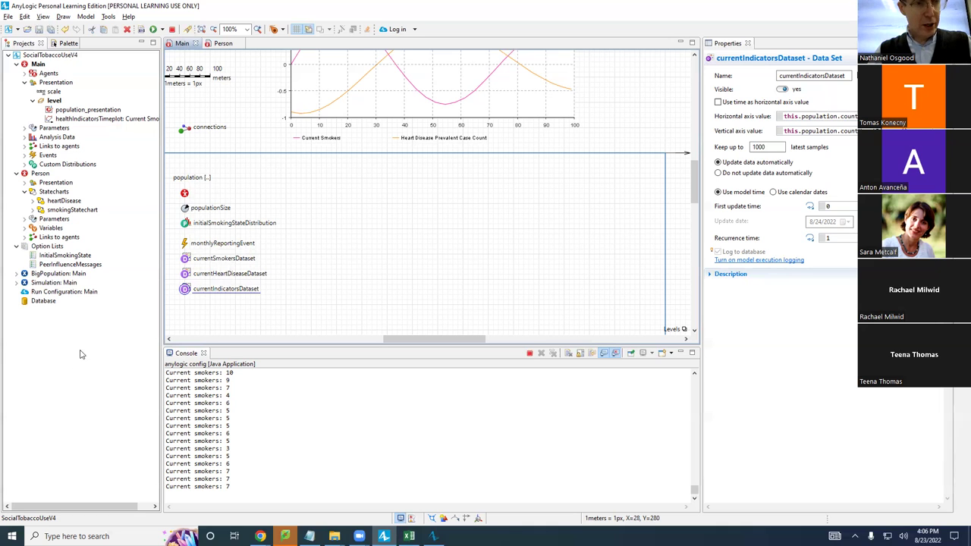
# Save the model as a new version named SocialTobaccoUseV5.
pyautogui.click(8, 16)
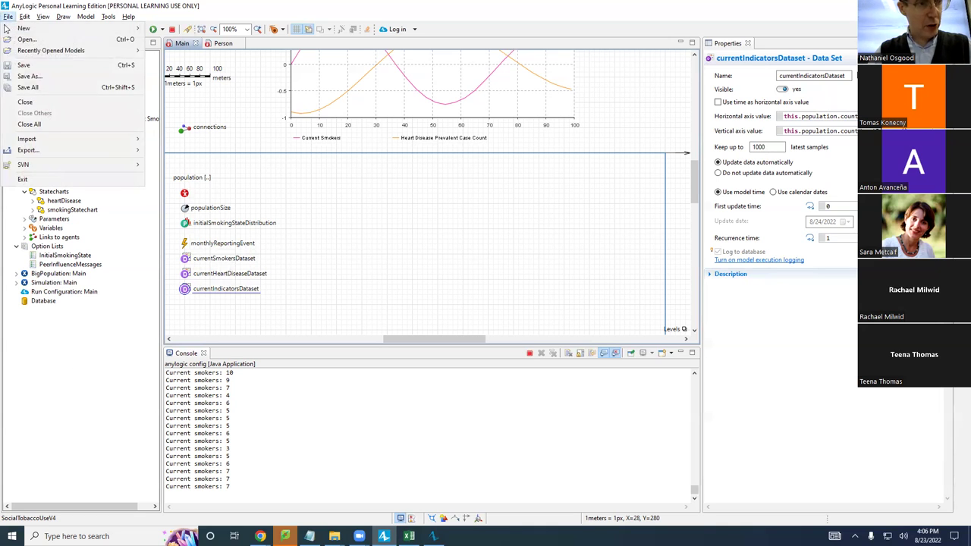
pyautogui.click(28, 77)
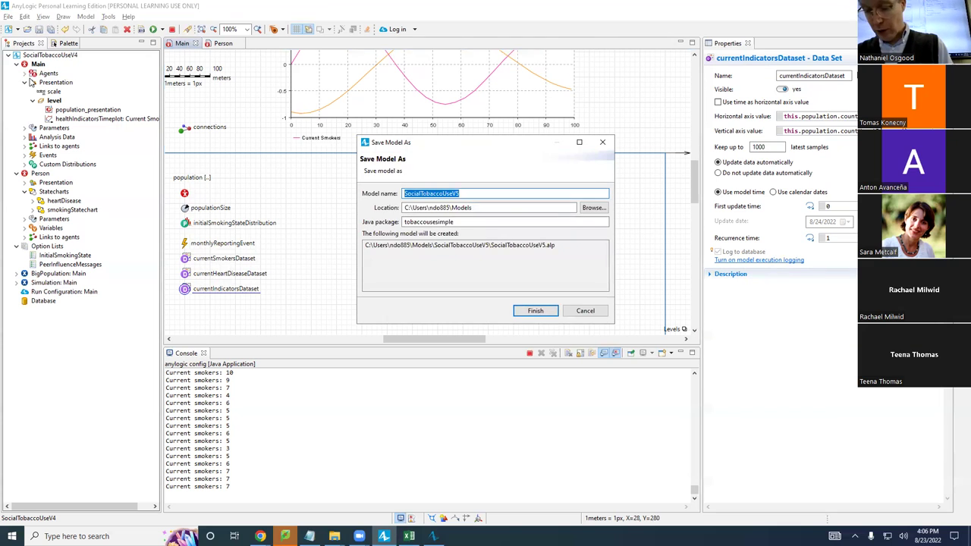
pyautogui.press('Return')
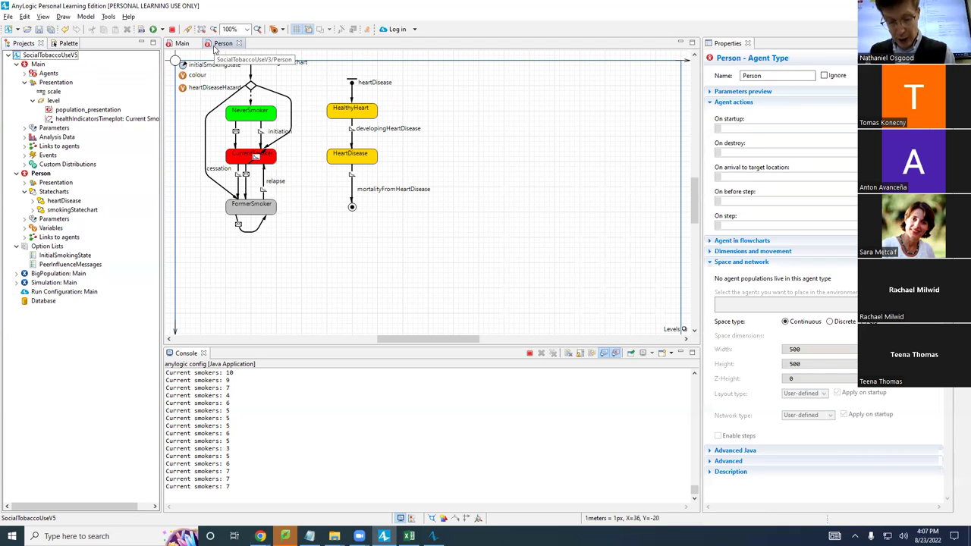
pyautogui.hotkey('alt', 'Tab')
pyautogui.hotkey('alt', 'Tab')
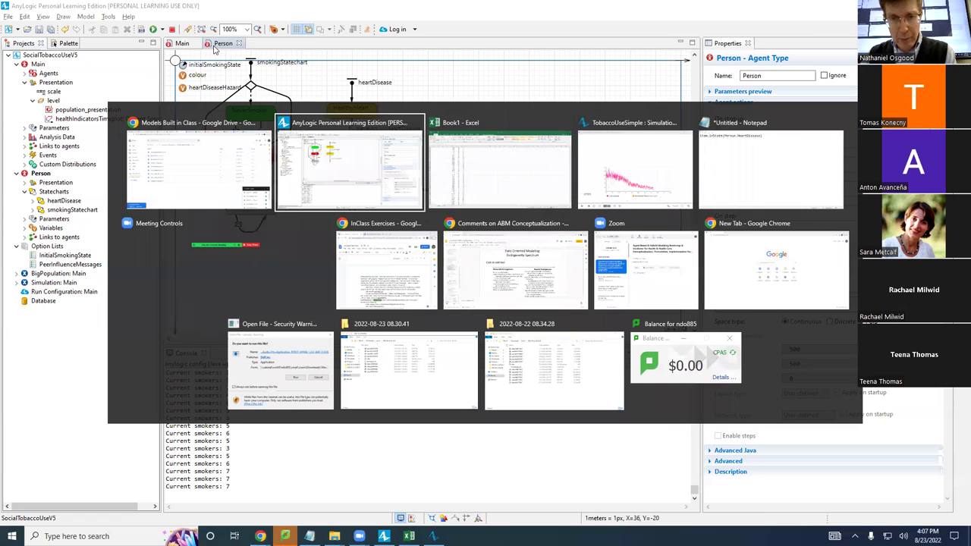
pyautogui.hotkey('alt', 'shift', 'Tab')
pyautogui.press('Escape')
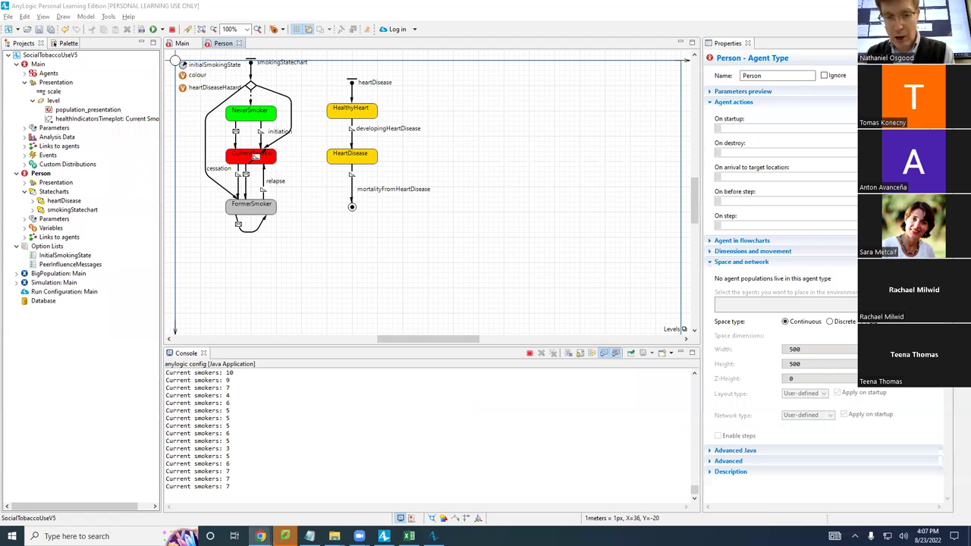
pyautogui.hotkey('alt', 'Tab')
pyautogui.press('Tab')
pyautogui.press('Tab')
pyautogui.press('Tab')
pyautogui.press('Tab')
pyautogui.press('Tab')
pyautogui.press('Tab')
pyautogui.press('Tab')
pyautogui.press('Tab')
pyautogui.press('Tab')
pyautogui.hotkey('shift', 'Tab')
pyautogui.hotkey('shift', 'Tab')
pyautogui.hotkey('shift', 'Tab')
pyautogui.hotkey('shift', 'Tab')
pyautogui.hotkey('shift', 'Tab')
pyautogui.hotkey('shift', 'Tab')
pyautogui.hotkey('shift', 'Tab')
pyautogui.hotkey('shift', 'Tab')
pyautogui.hotkey('shift', 'Tab')
pyautogui.hotkey('shift', 'Tab')
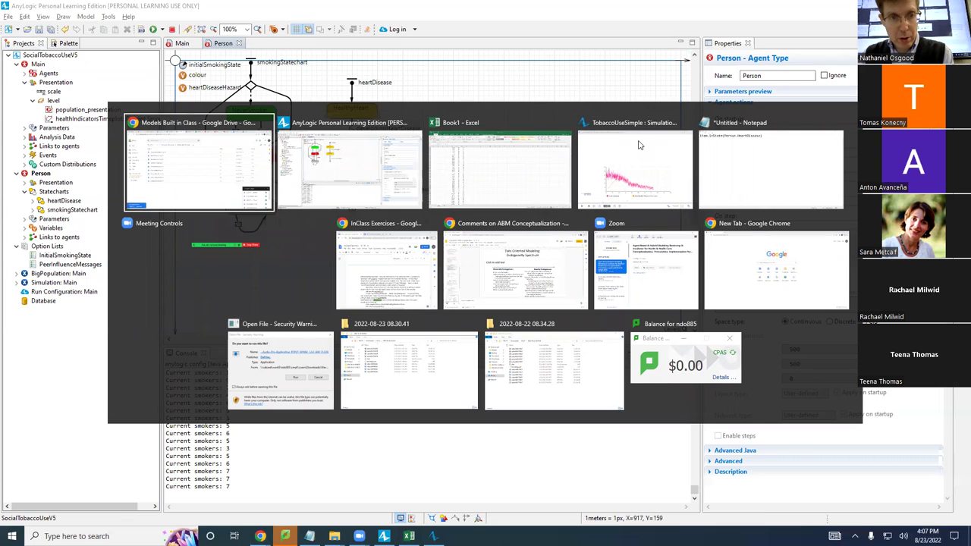
pyautogui.press('Escape')
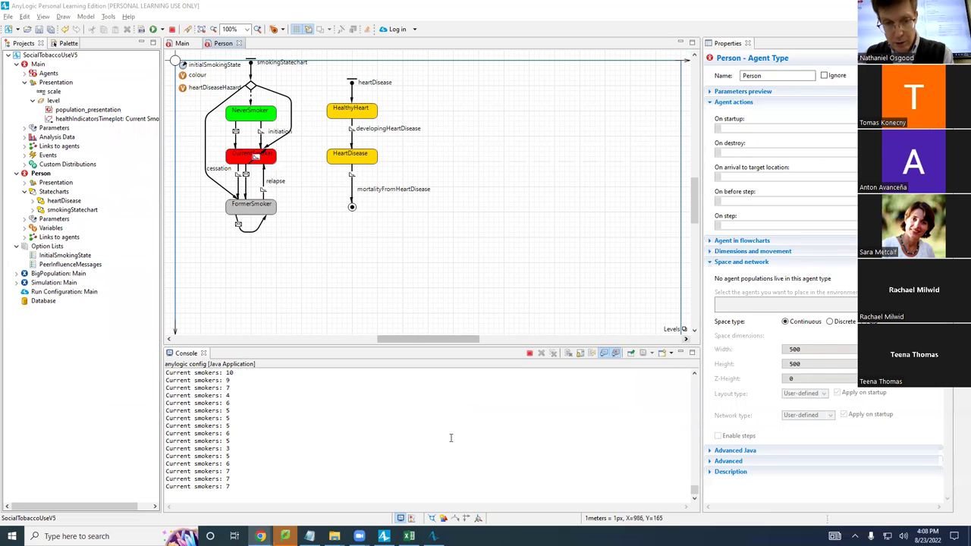
# Switch to the paused simulation window and close it.
pyautogui.click(421, 17)
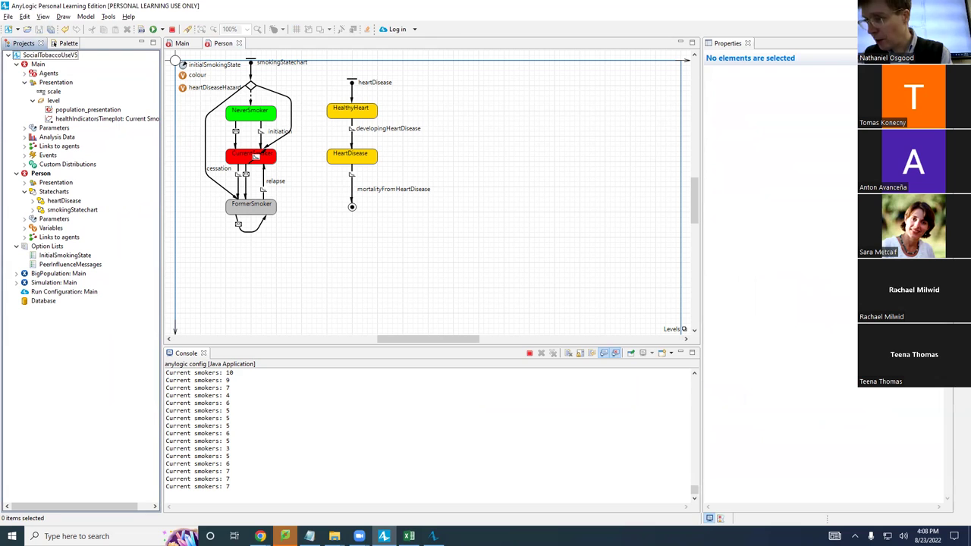
pyautogui.hotkey('alt', 'Tab')
pyautogui.press('Tab')
pyautogui.press('Tab')
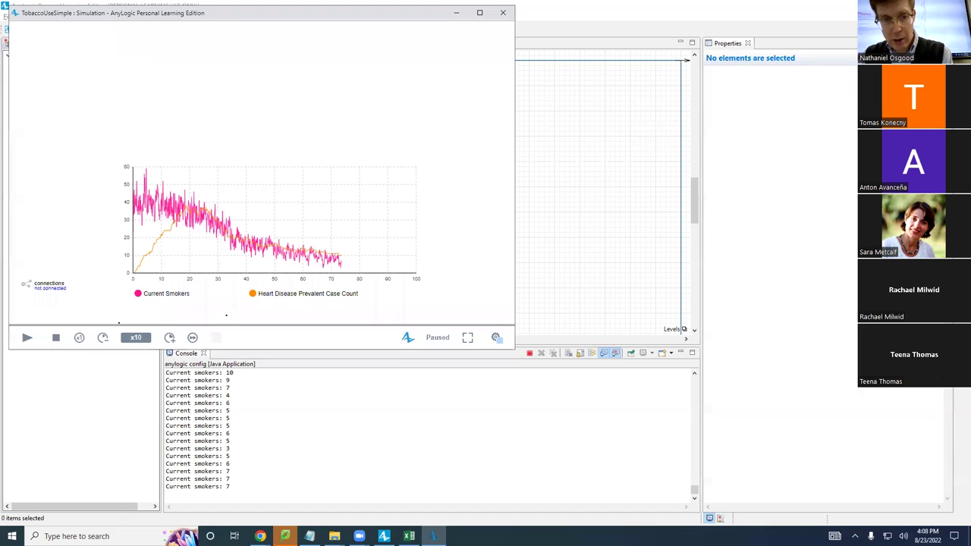
pyautogui.click(502, 12)
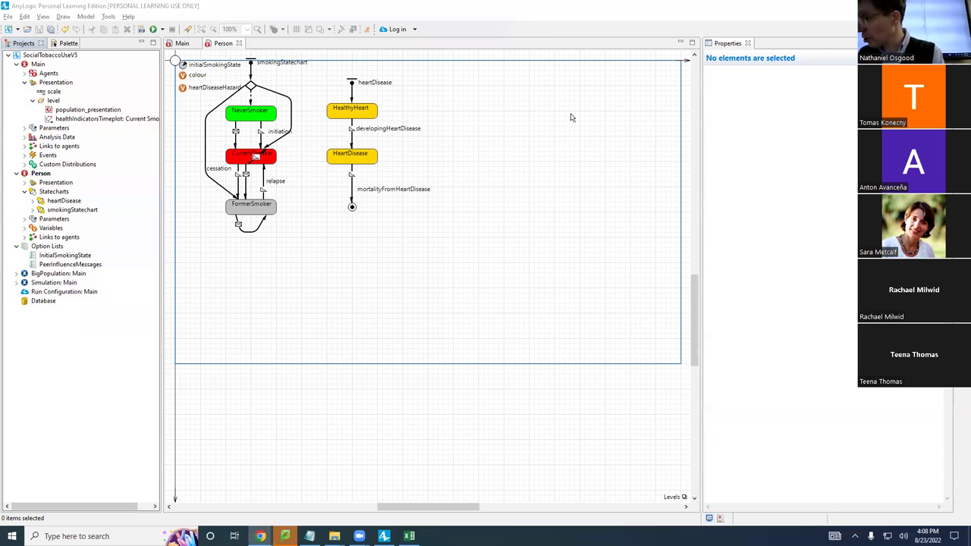
pyautogui.hotkey('alt', 'Tab')
pyautogui.press('Tab')
pyautogui.press('Tab')
pyautogui.press('Tab')
pyautogui.hotkey('shift', 'Tab')
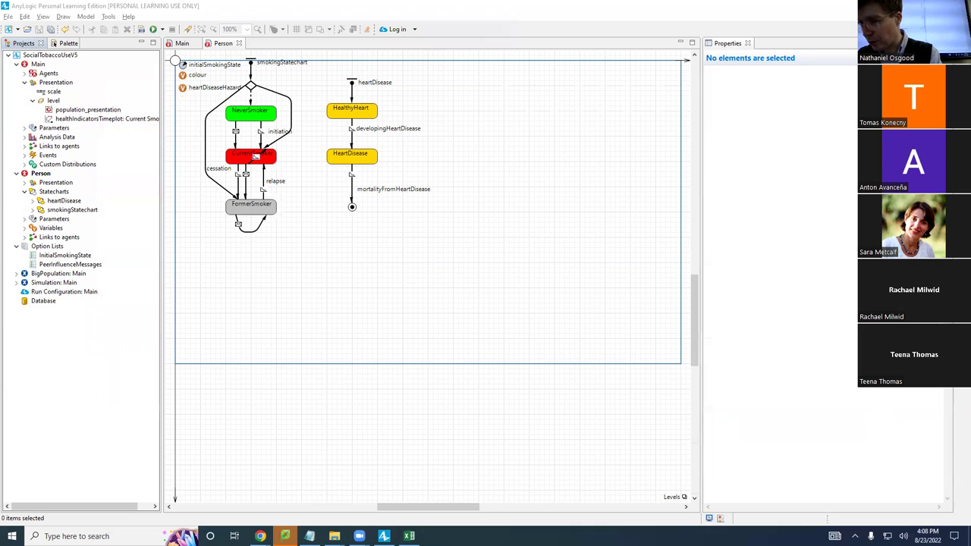